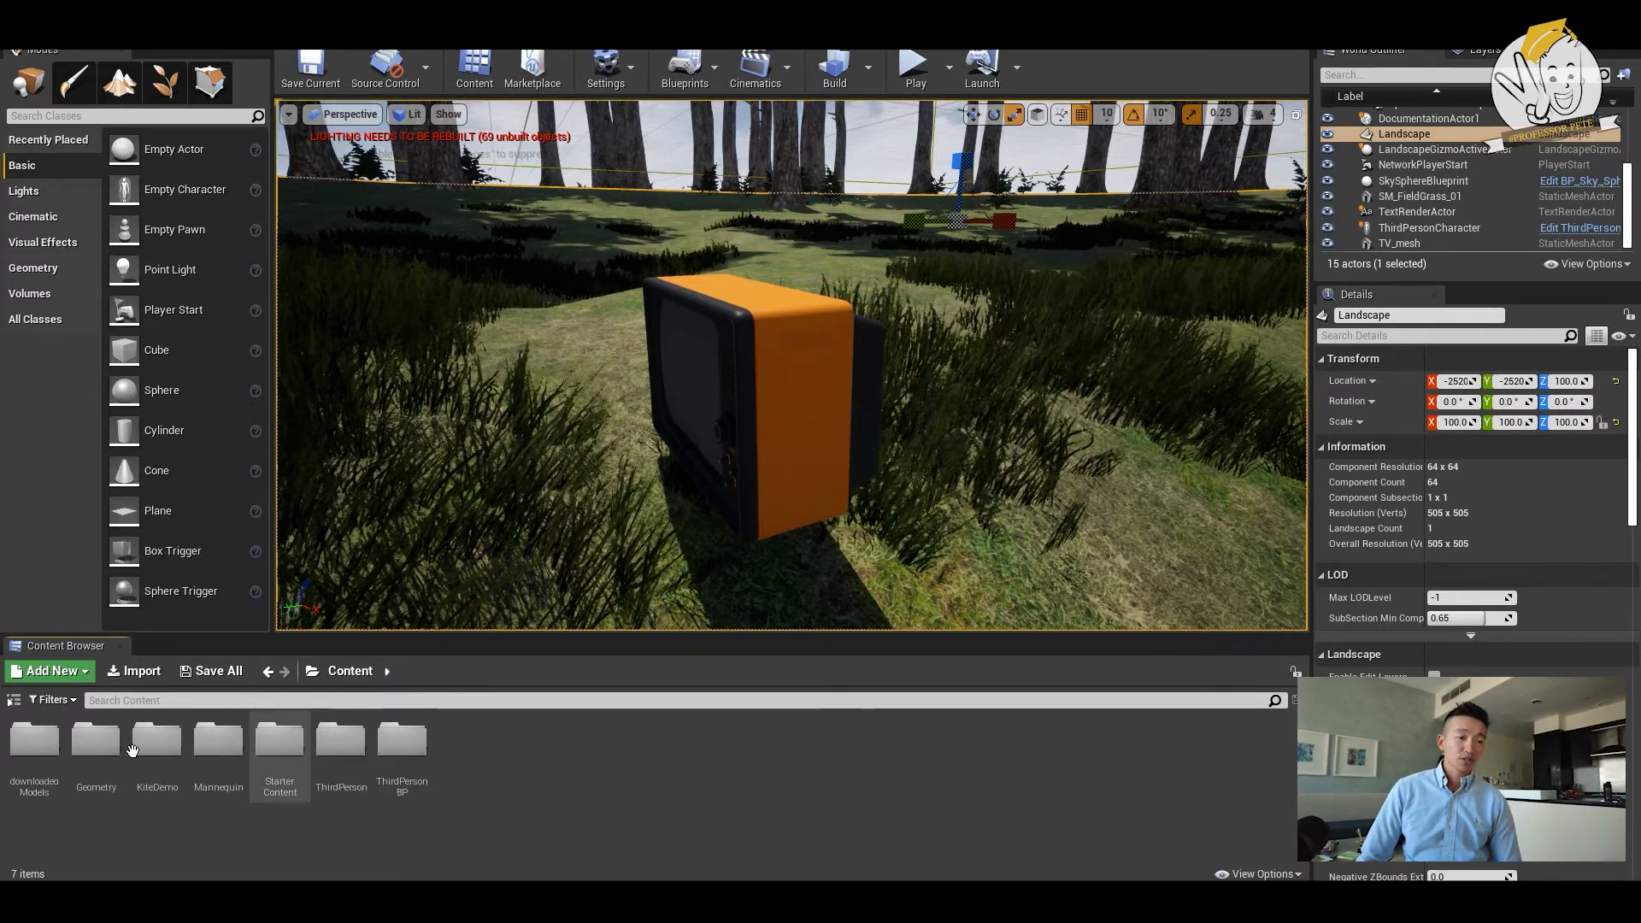
# - Open the Materials folder inside StarterContent and go to the end of its assets
pyautogui.rightClick(453, 747)
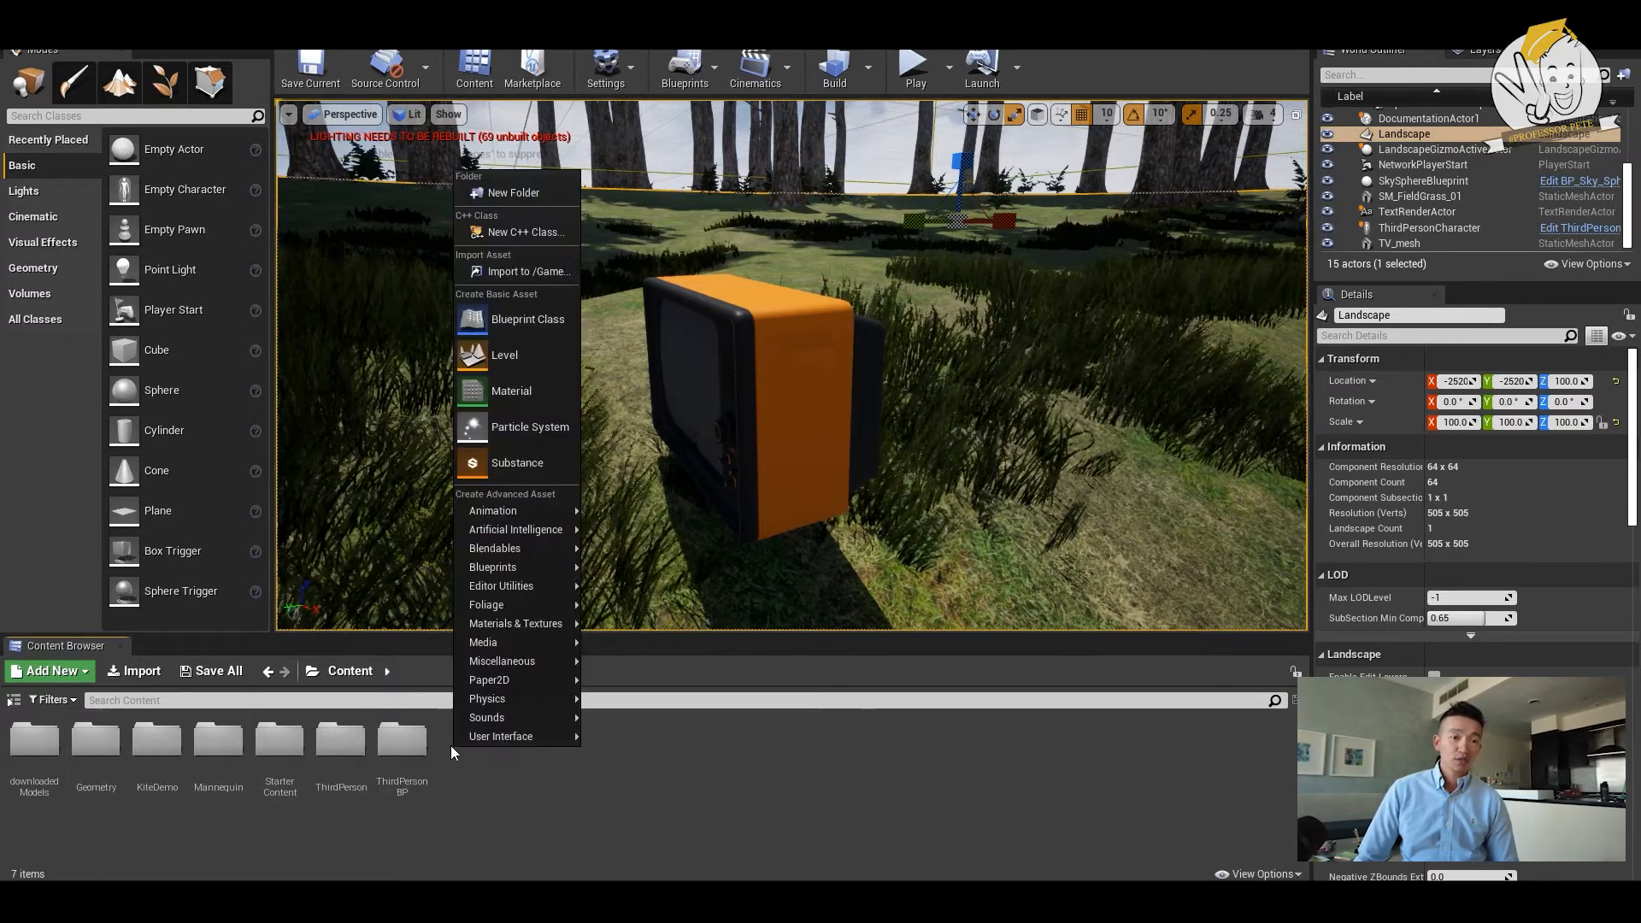
pyautogui.click(583, 720)
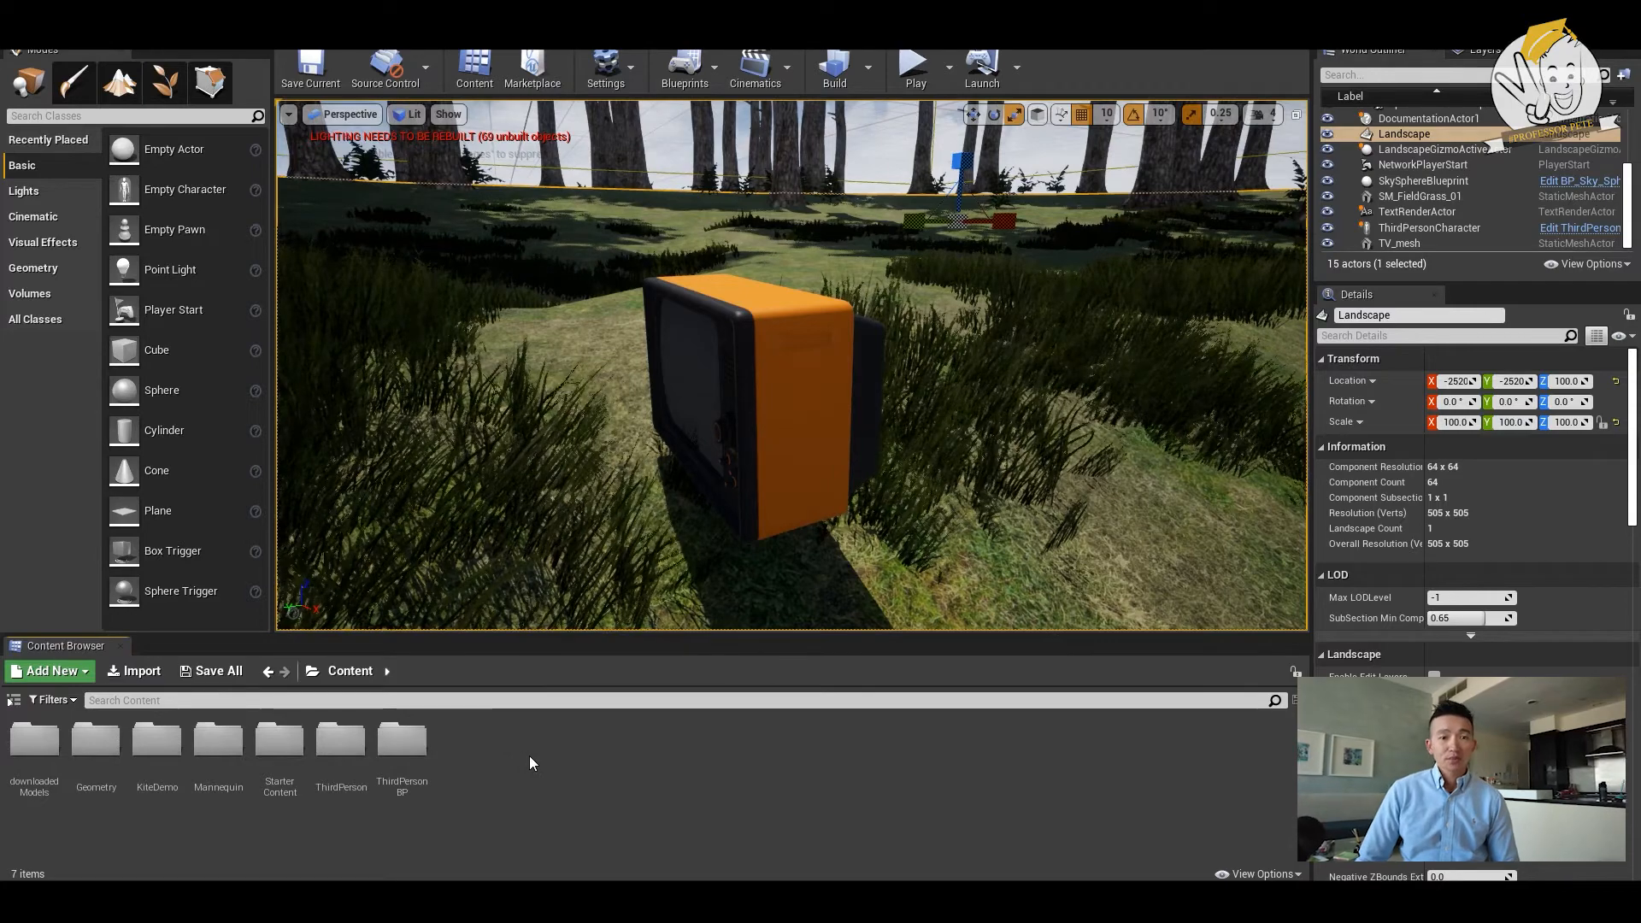
pyautogui.doubleClick(280, 744)
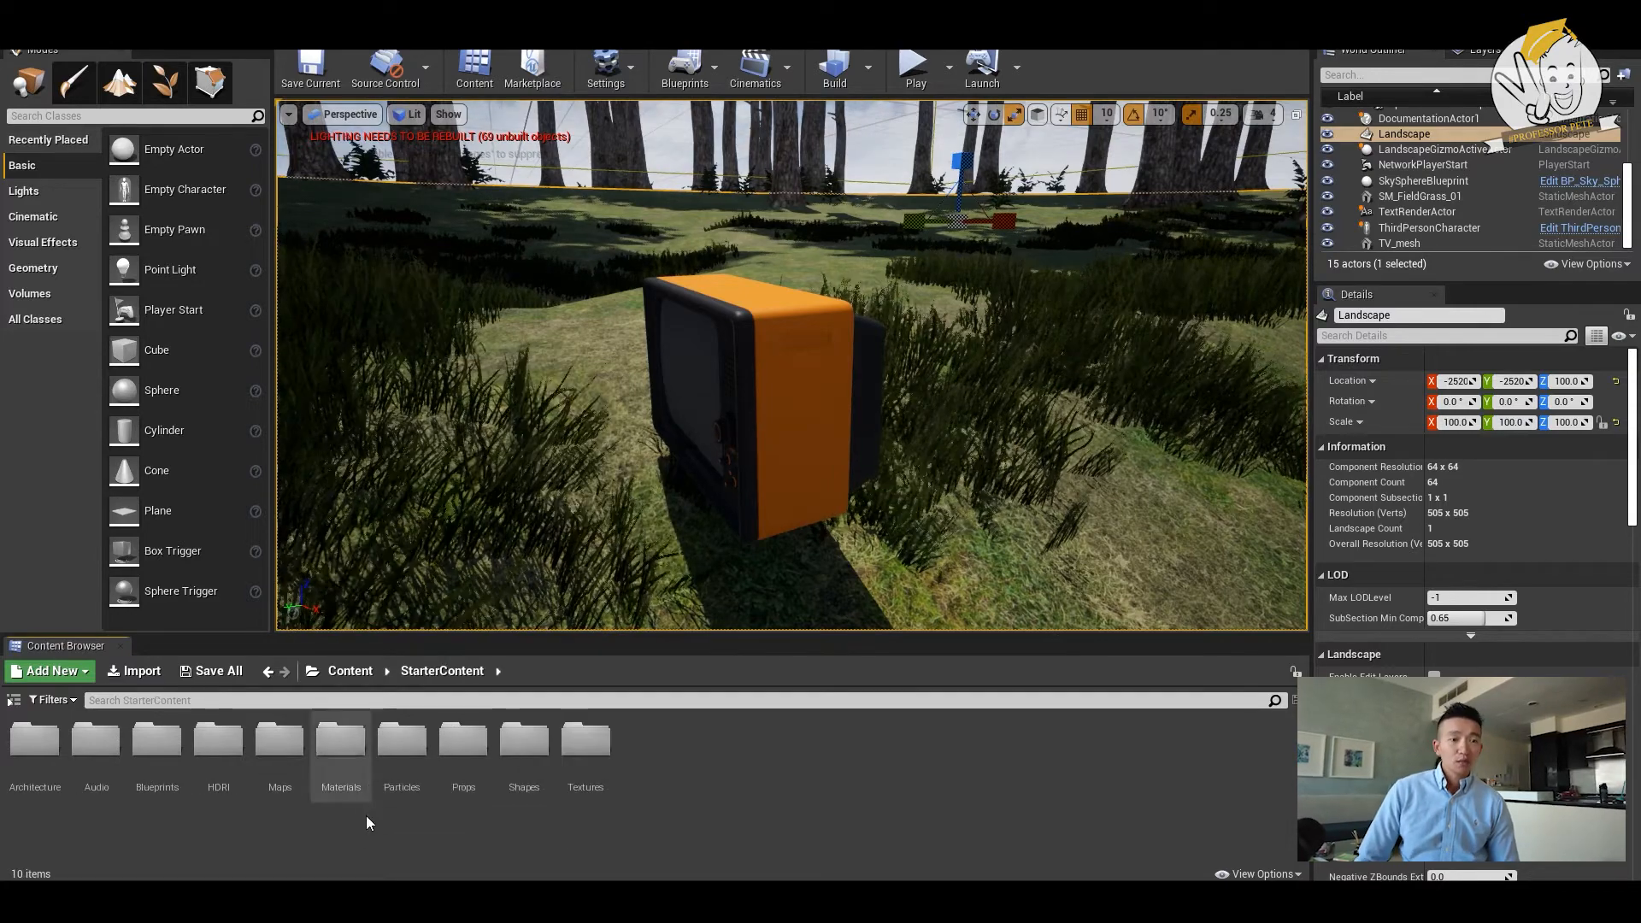
pyautogui.doubleClick(342, 746)
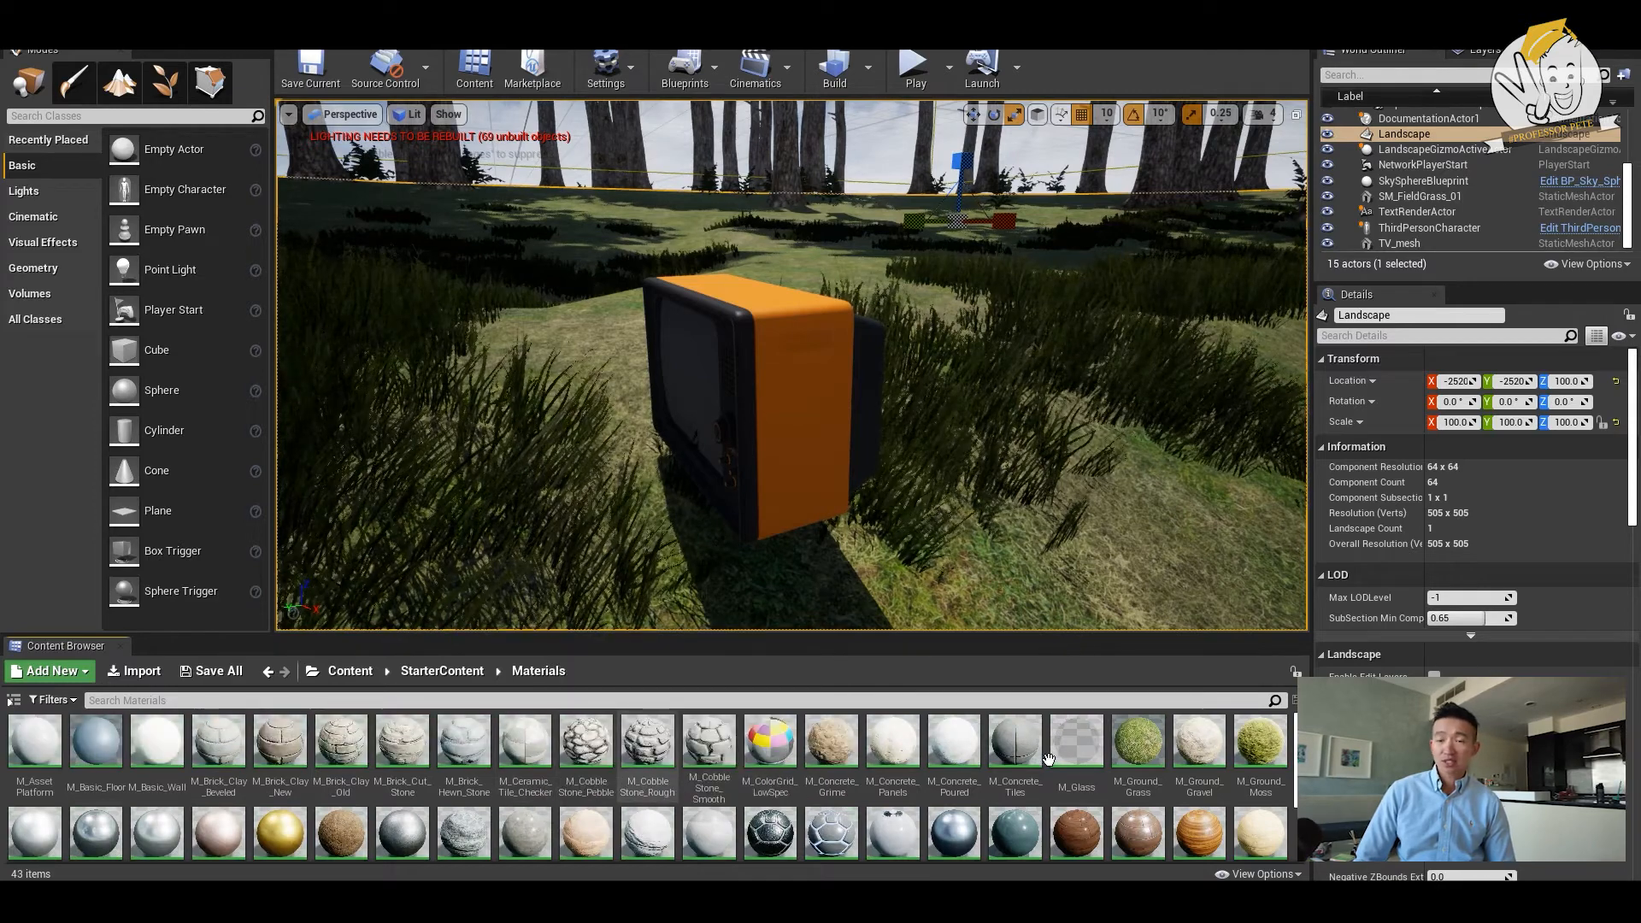
pyautogui.scroll(-2, 1105, 801)
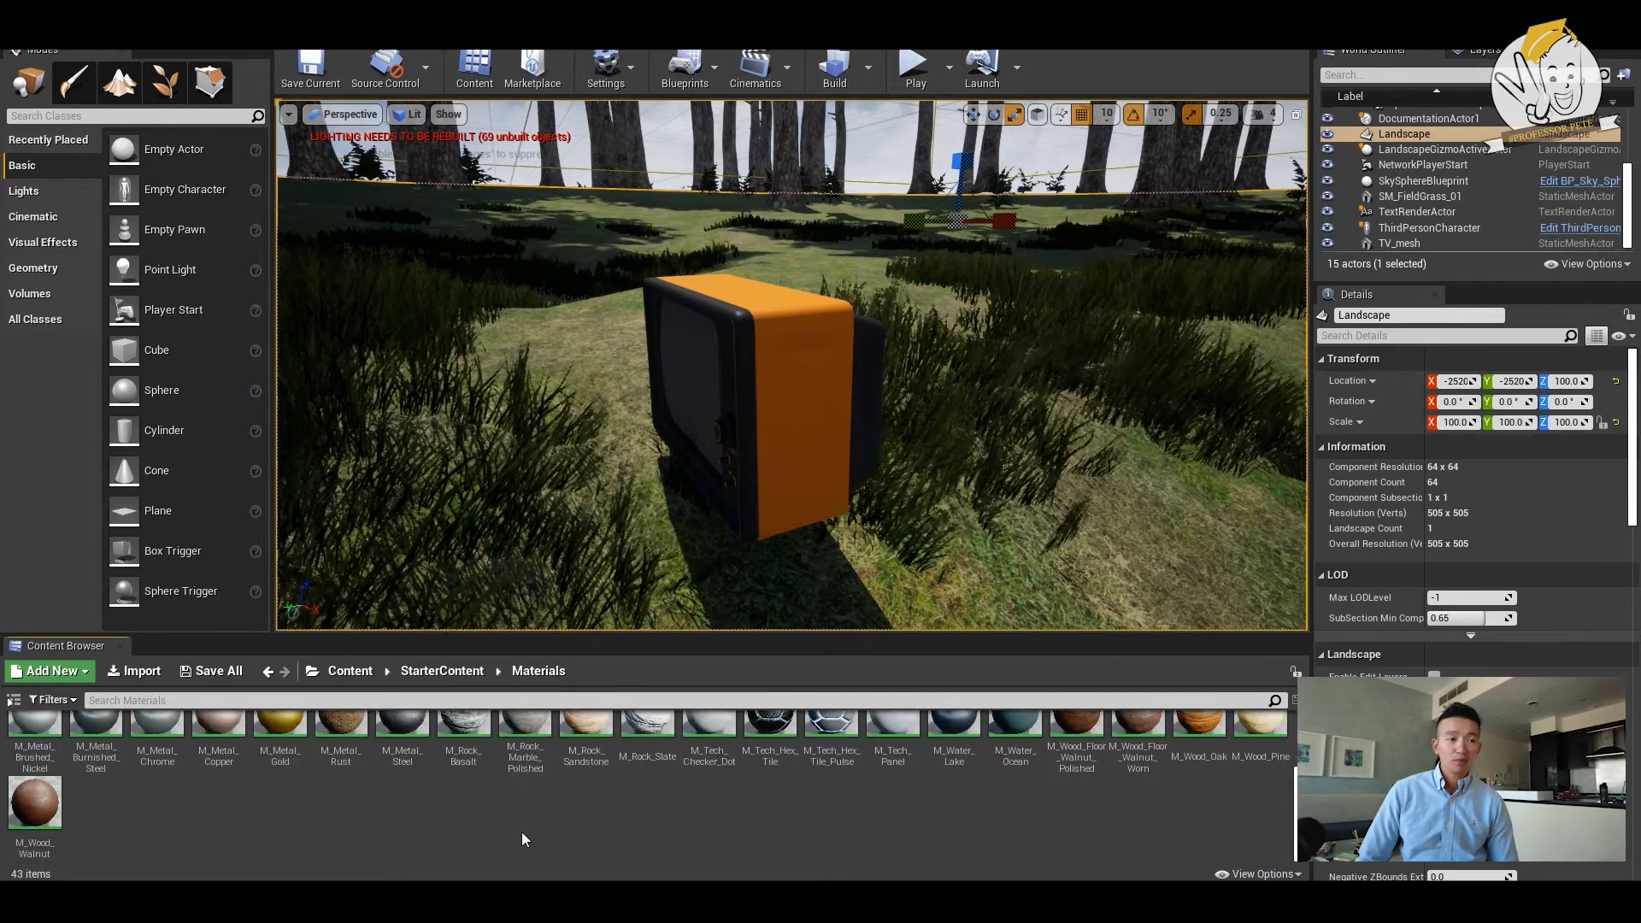
# - Create a new material named landscape in the Materials folder and open it for editing
pyautogui.rightClick(193, 803)
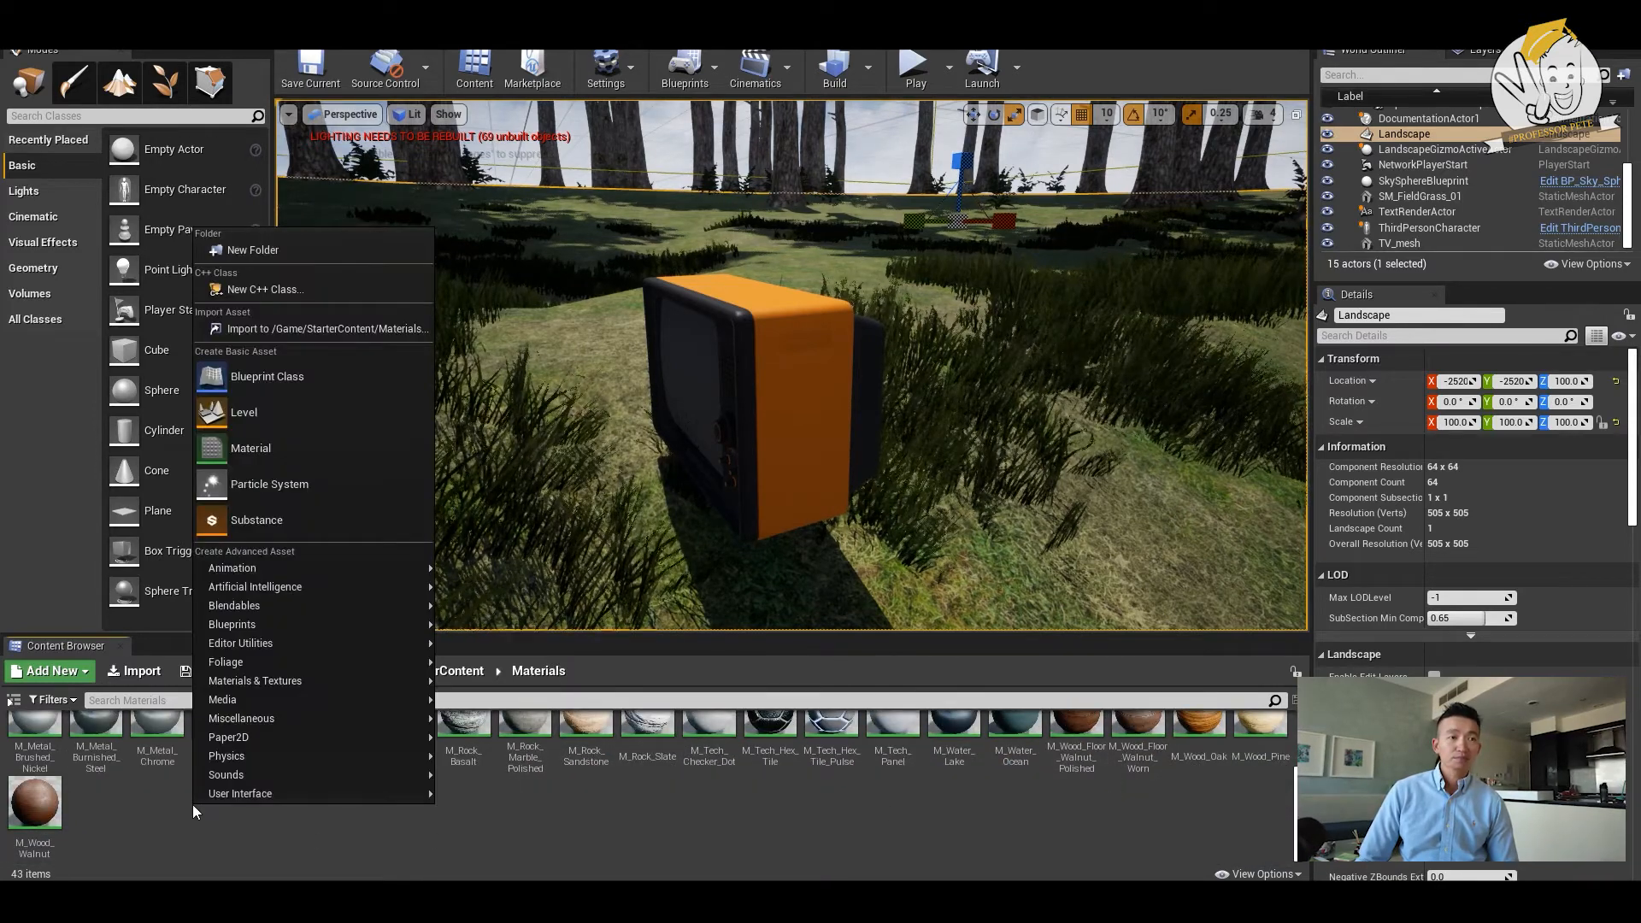
pyautogui.click(299, 453)
pyautogui.write('landscape')
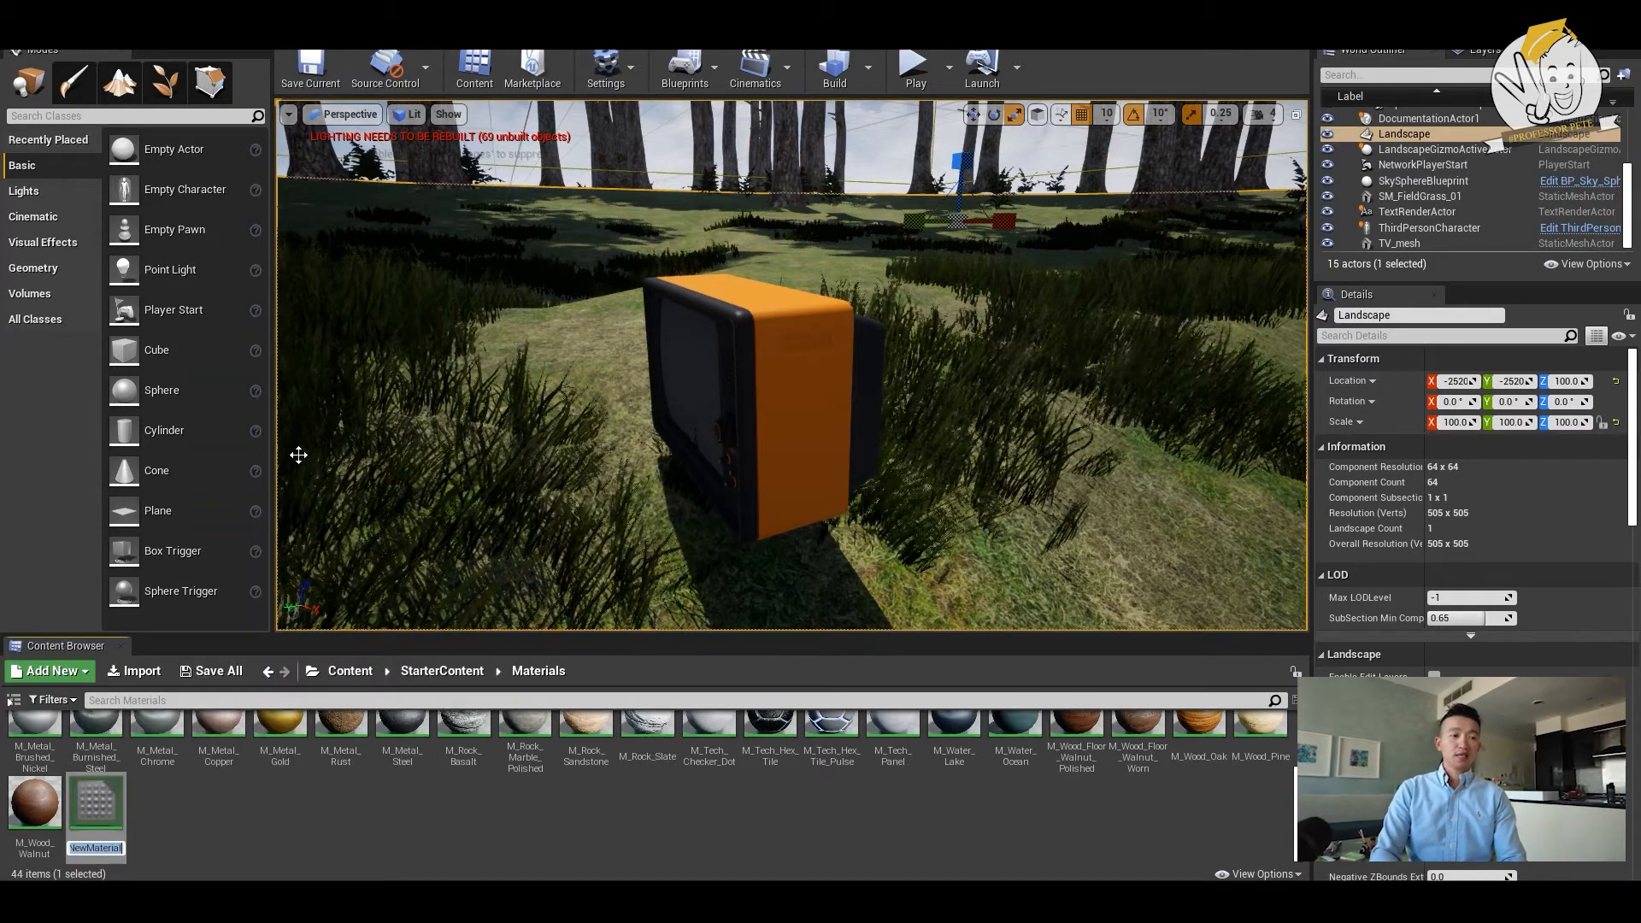
pyautogui.press('Return')
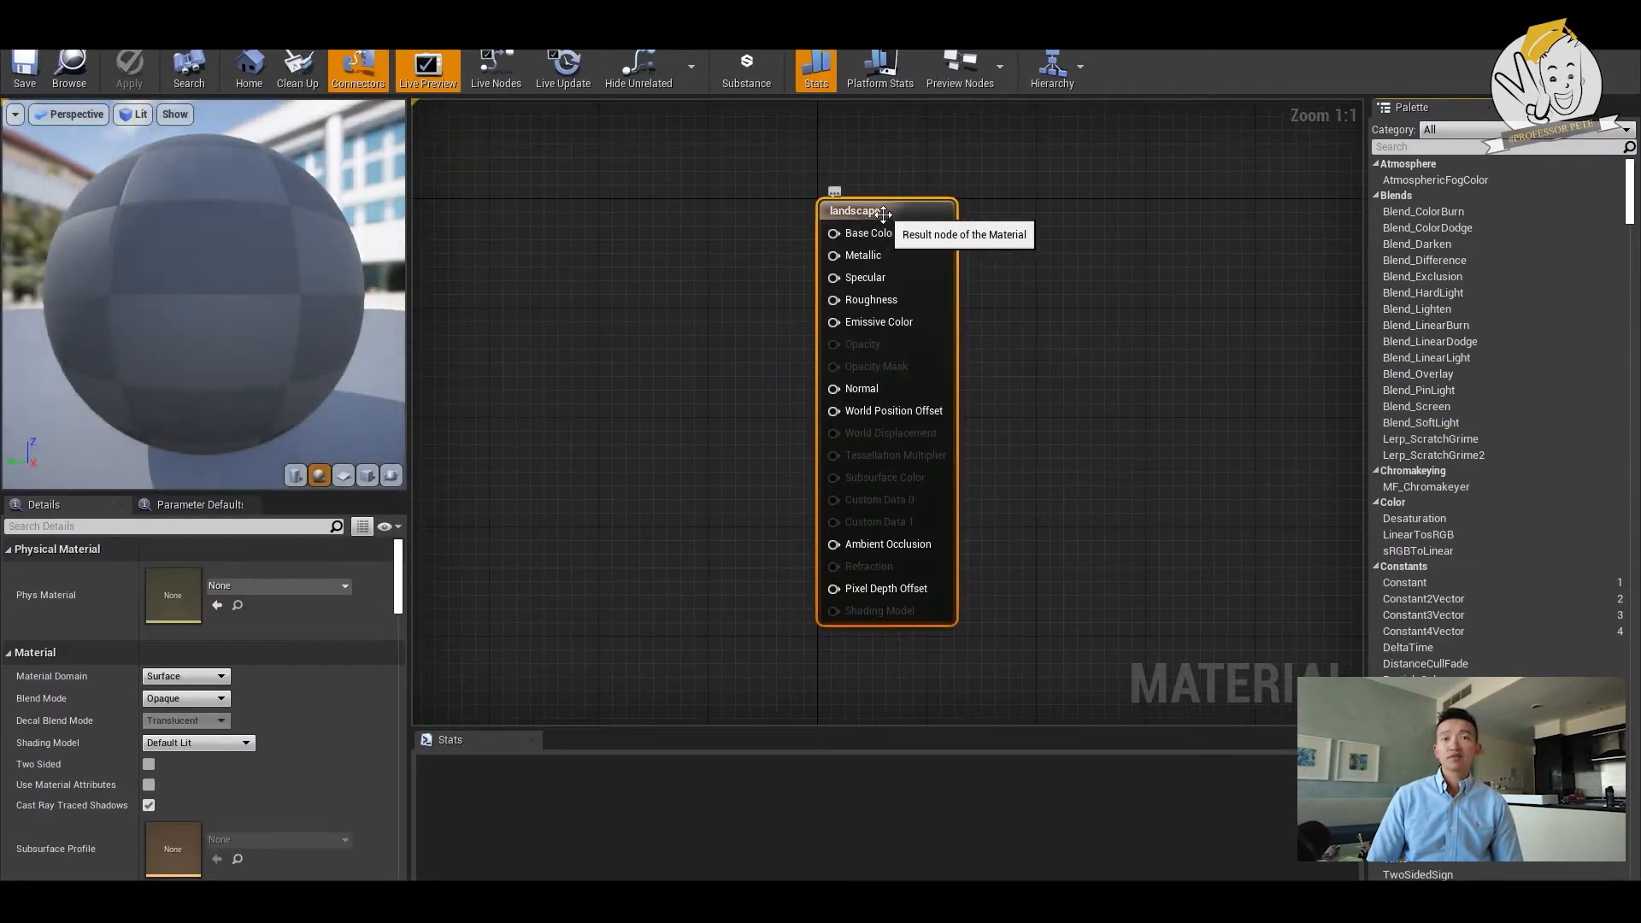
# - Add a LandscapeLayerBlend node to the material graph and place it beside the landscape result node's Base Color input
pyautogui.moveTo(882, 214); pyautogui.dragTo(1074, 201)
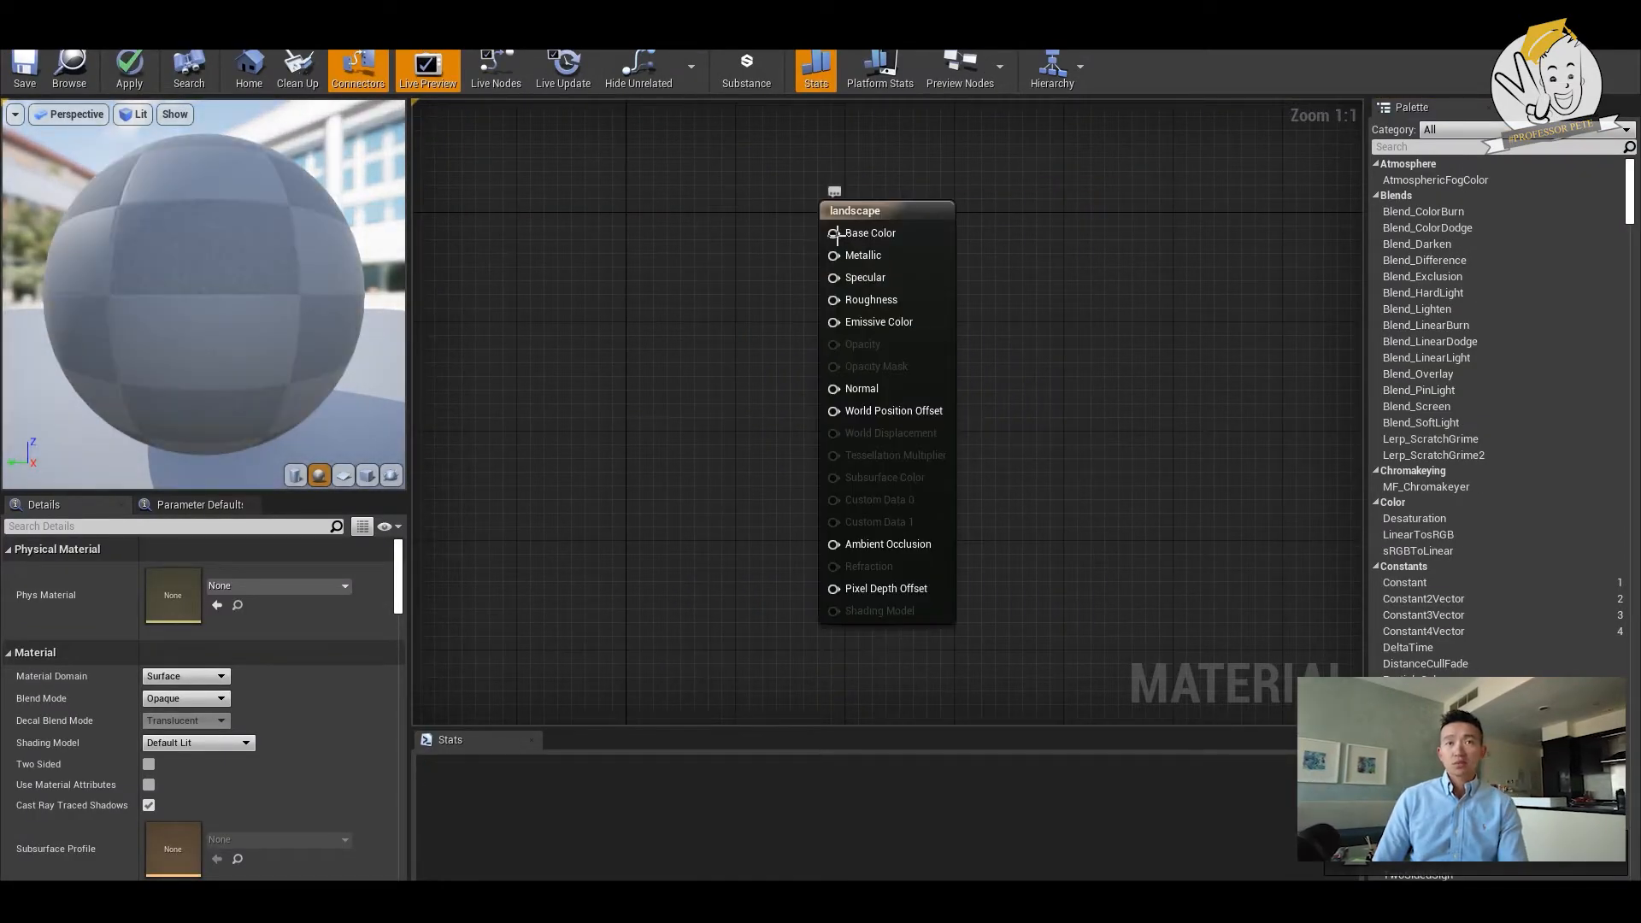
pyautogui.rightClick(639, 288)
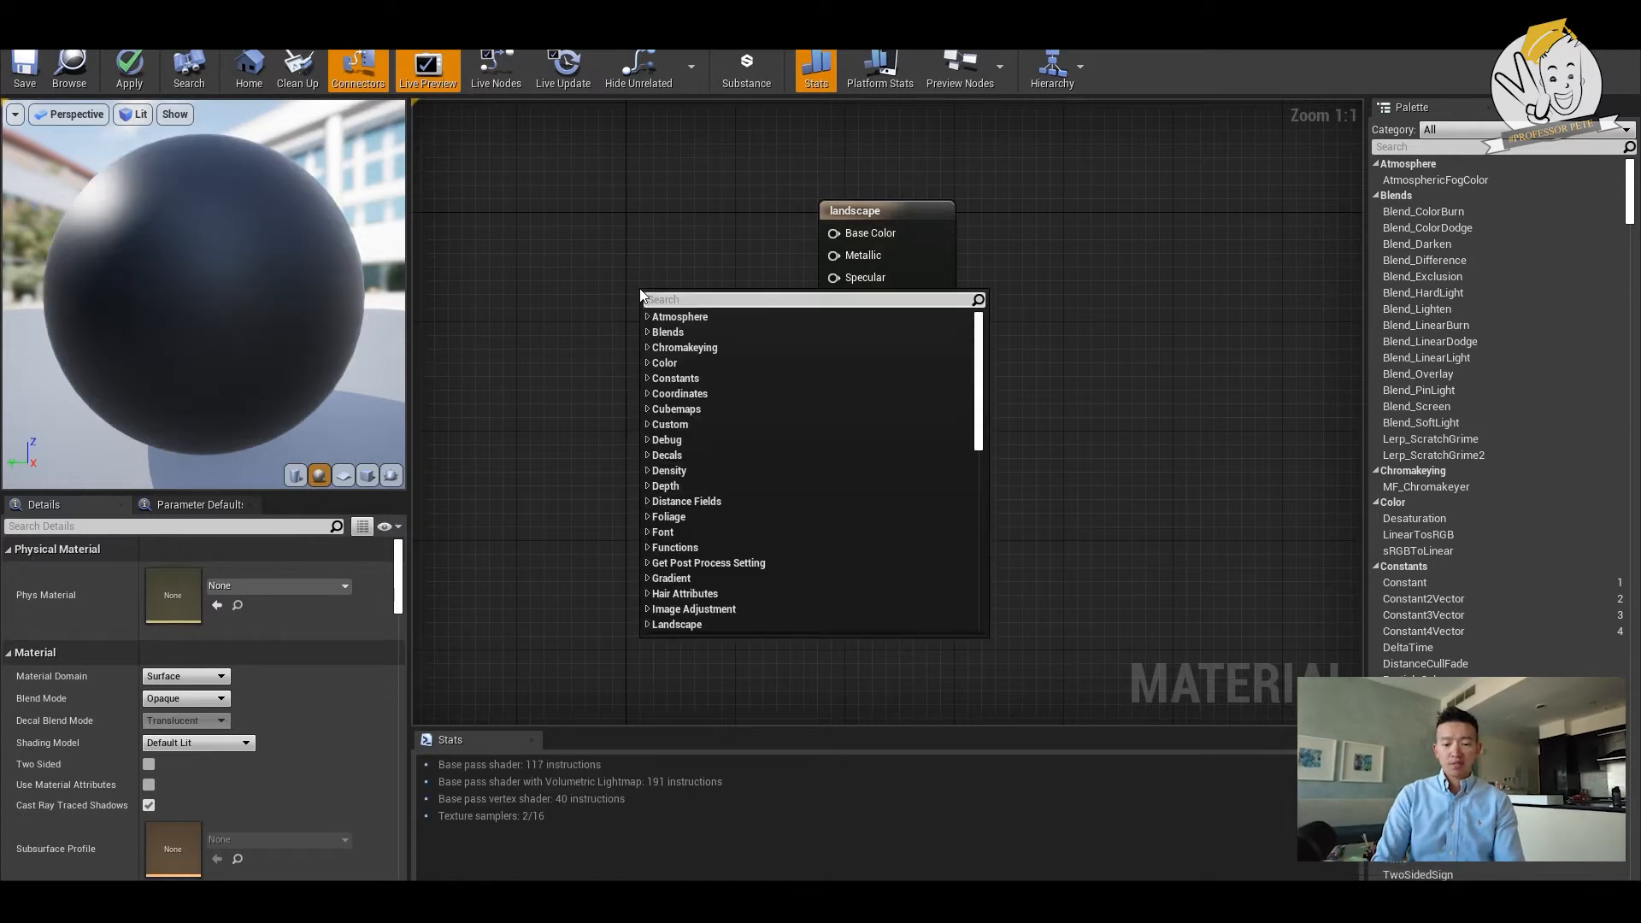
pyautogui.write('layer')
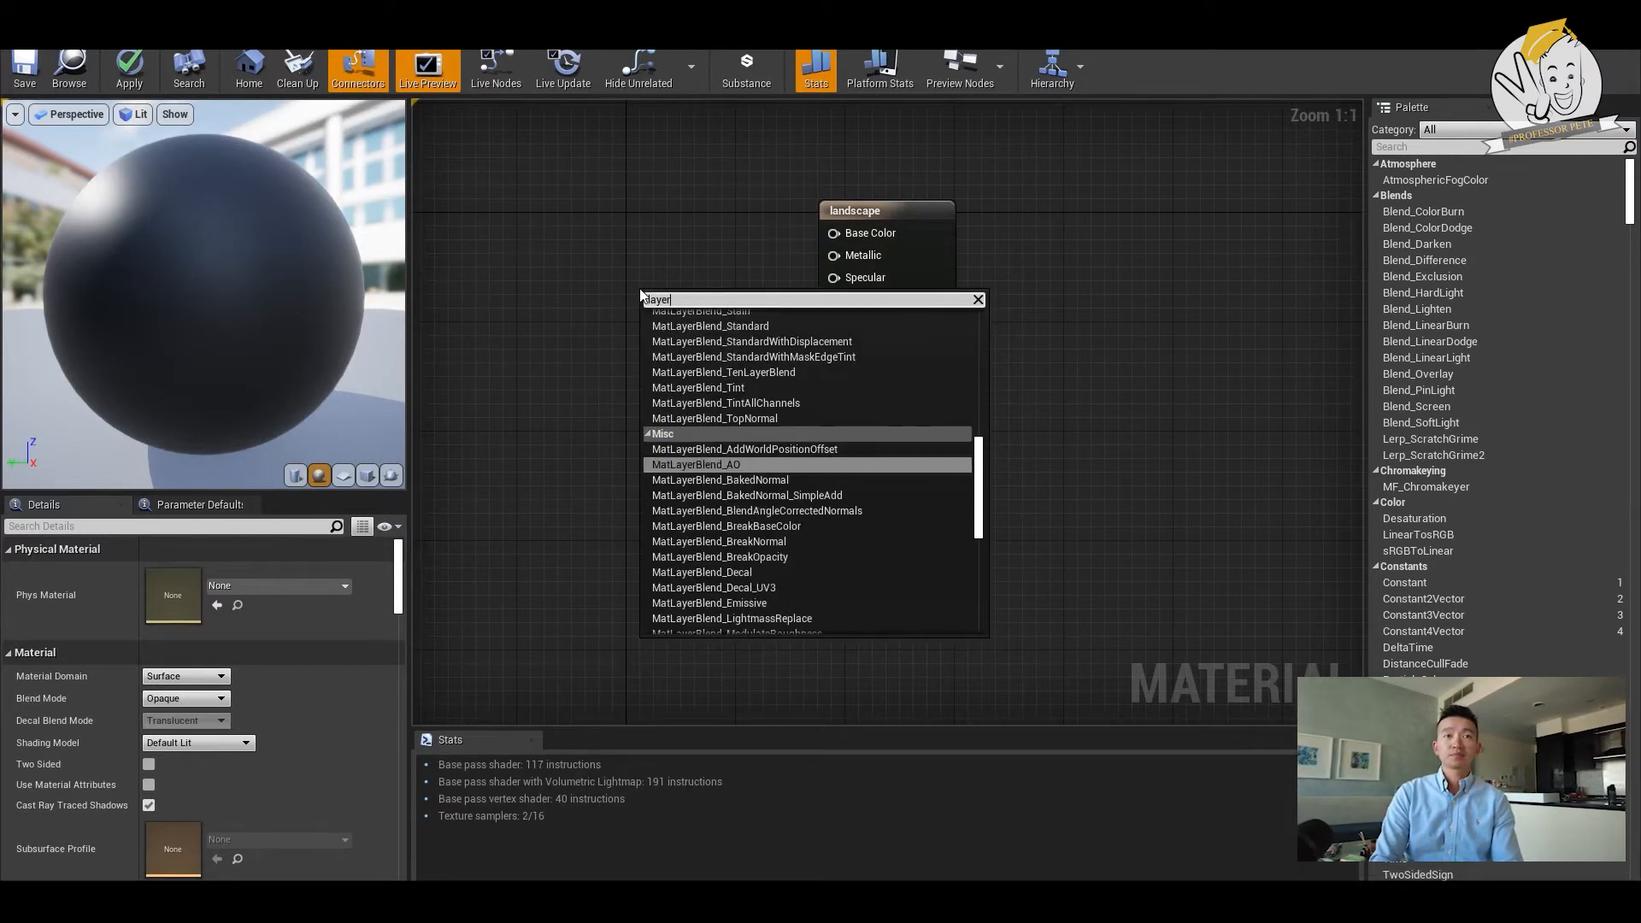
pyautogui.write(' blen')
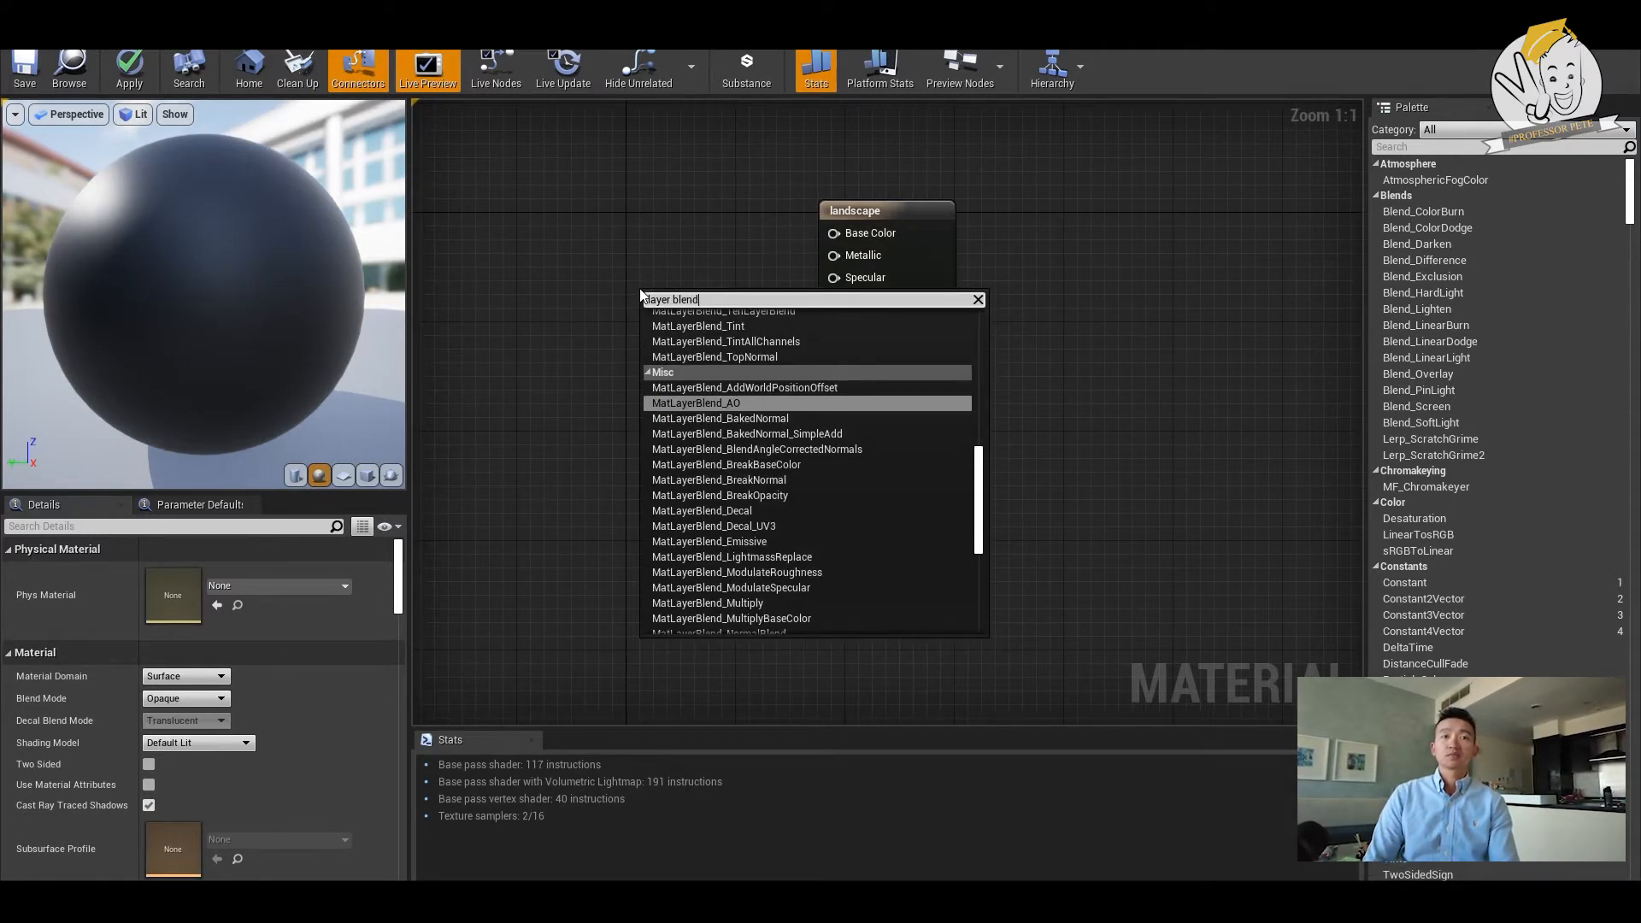
pyautogui.write('d')
pyautogui.press('Down')
pyautogui.press('Down')
pyautogui.press('Down')
pyautogui.press('Down')
pyautogui.press('Down')
pyautogui.press('Down')
pyautogui.press('Down')
pyautogui.press('Down')
pyautogui.press('Down')
pyautogui.press('Down')
pyautogui.press('Down')
pyautogui.press('Down')
pyautogui.press('Down')
pyautogui.press('Down')
pyautogui.press('Down')
pyautogui.press('Down')
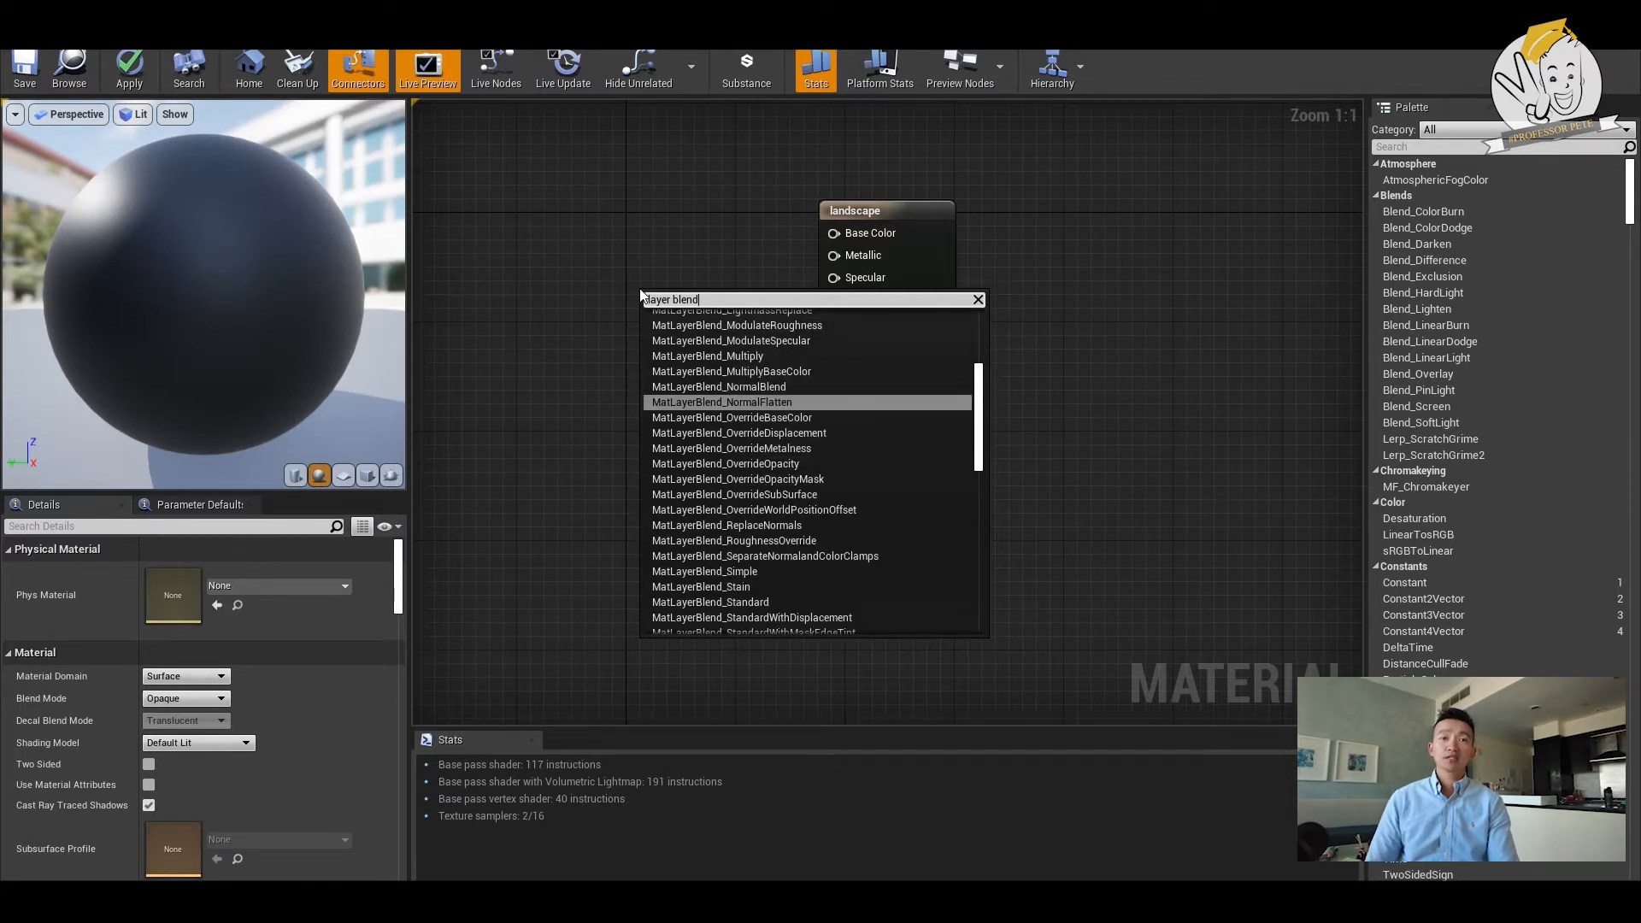
pyautogui.scroll(5, 818, 399)
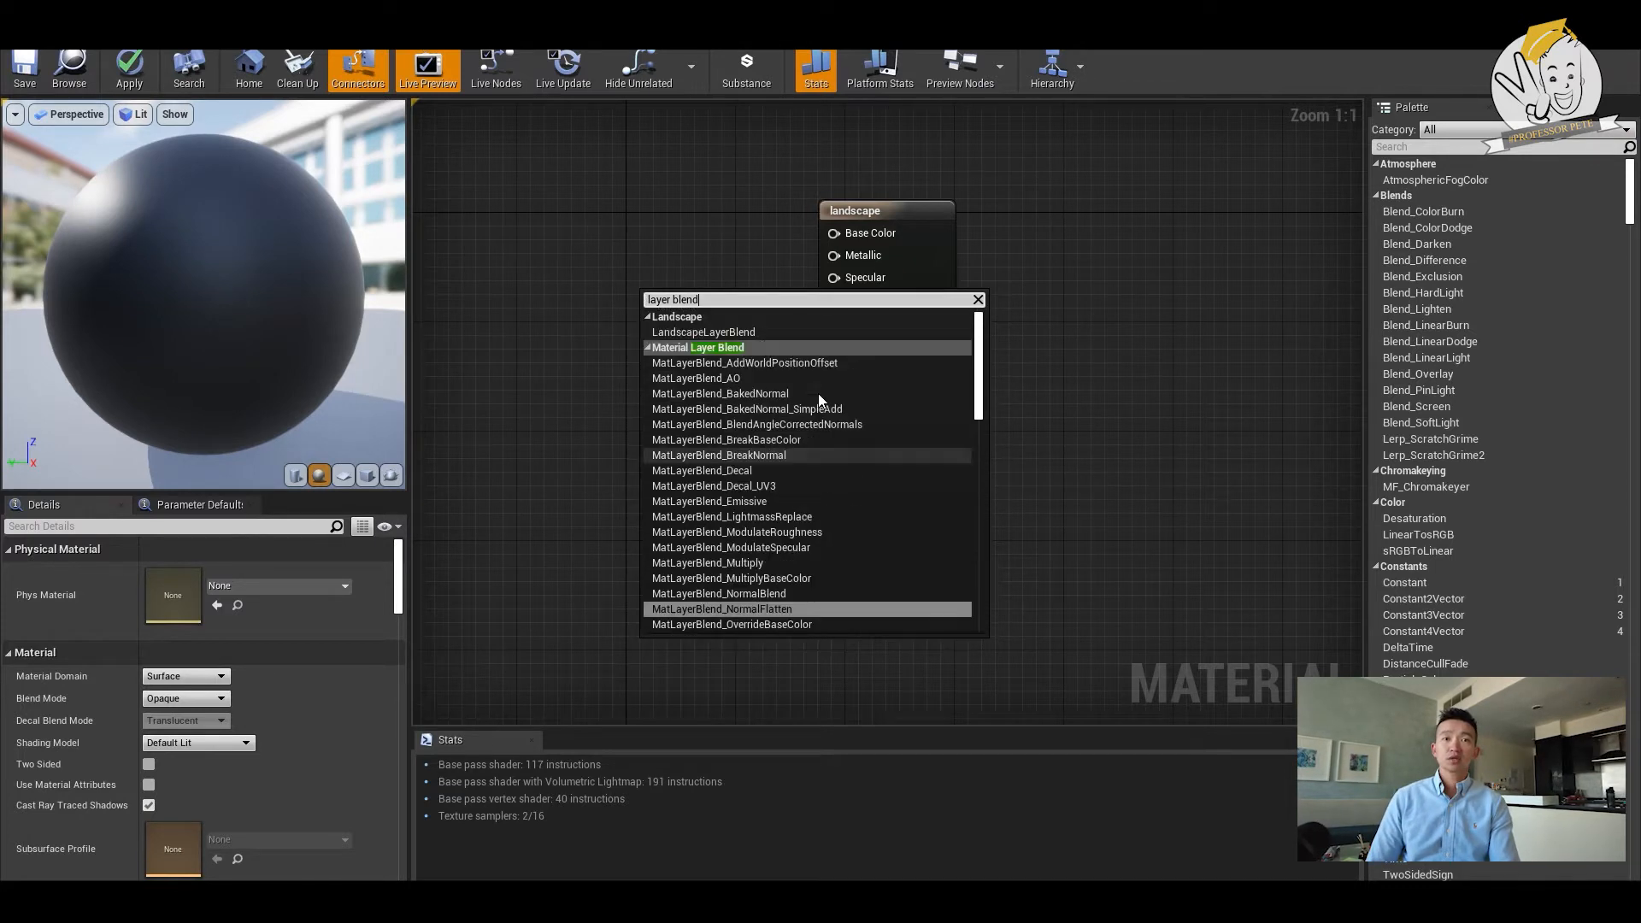
pyautogui.click(750, 339)
pyautogui.moveTo(690, 298); pyautogui.dragTo(664, 239)
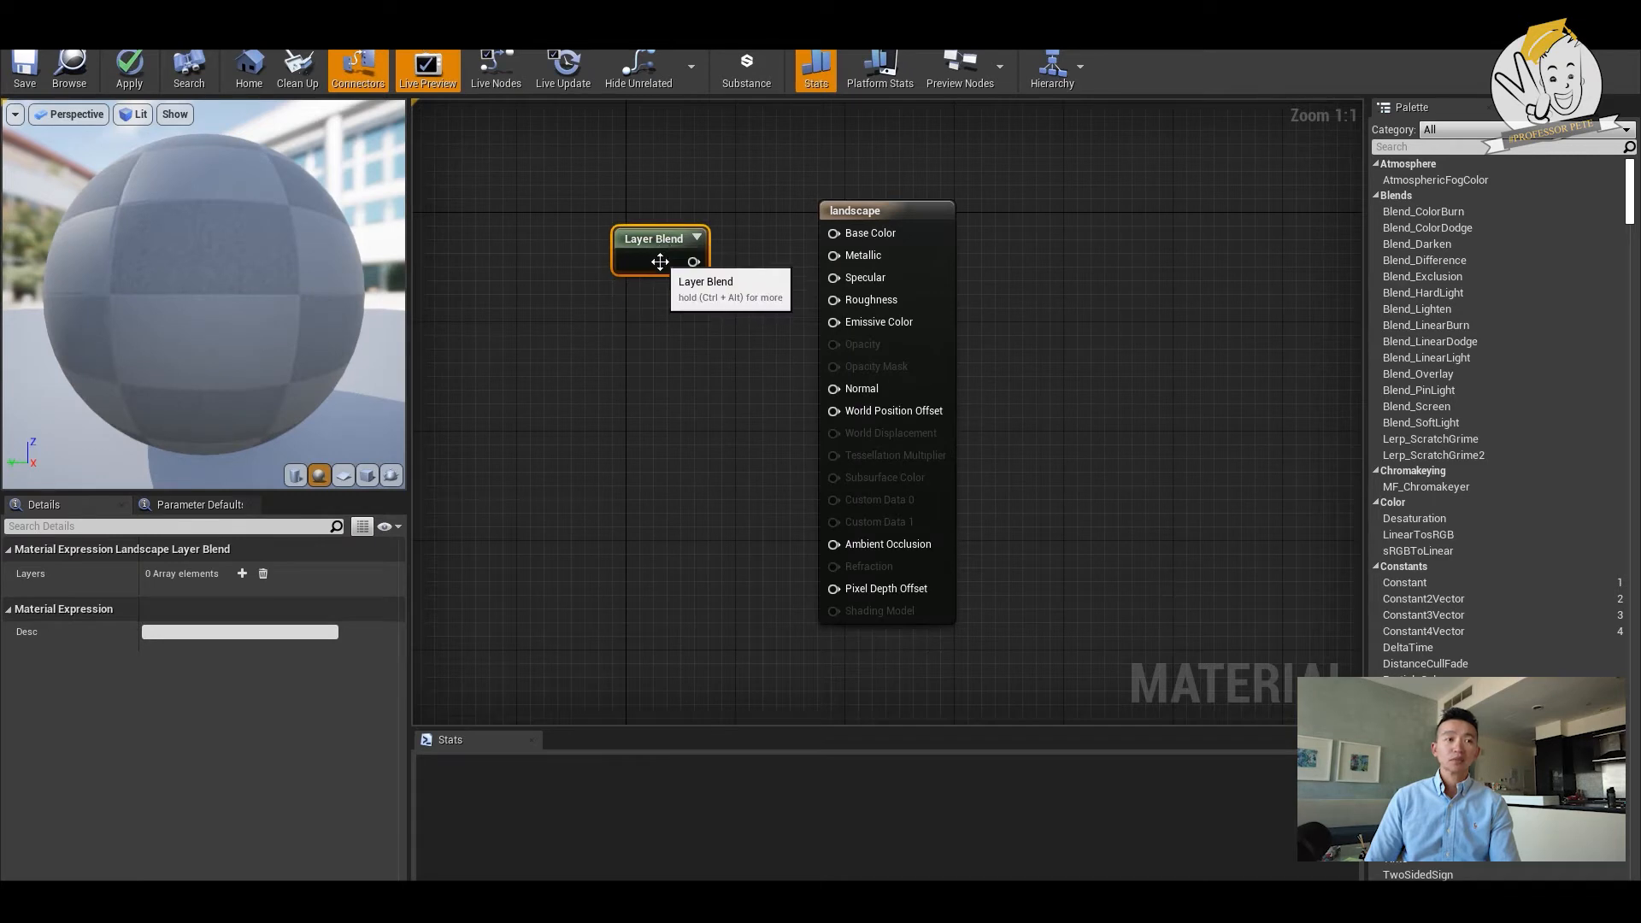
# - Add three layers to the Layer Blend node
pyautogui.click(243, 573)
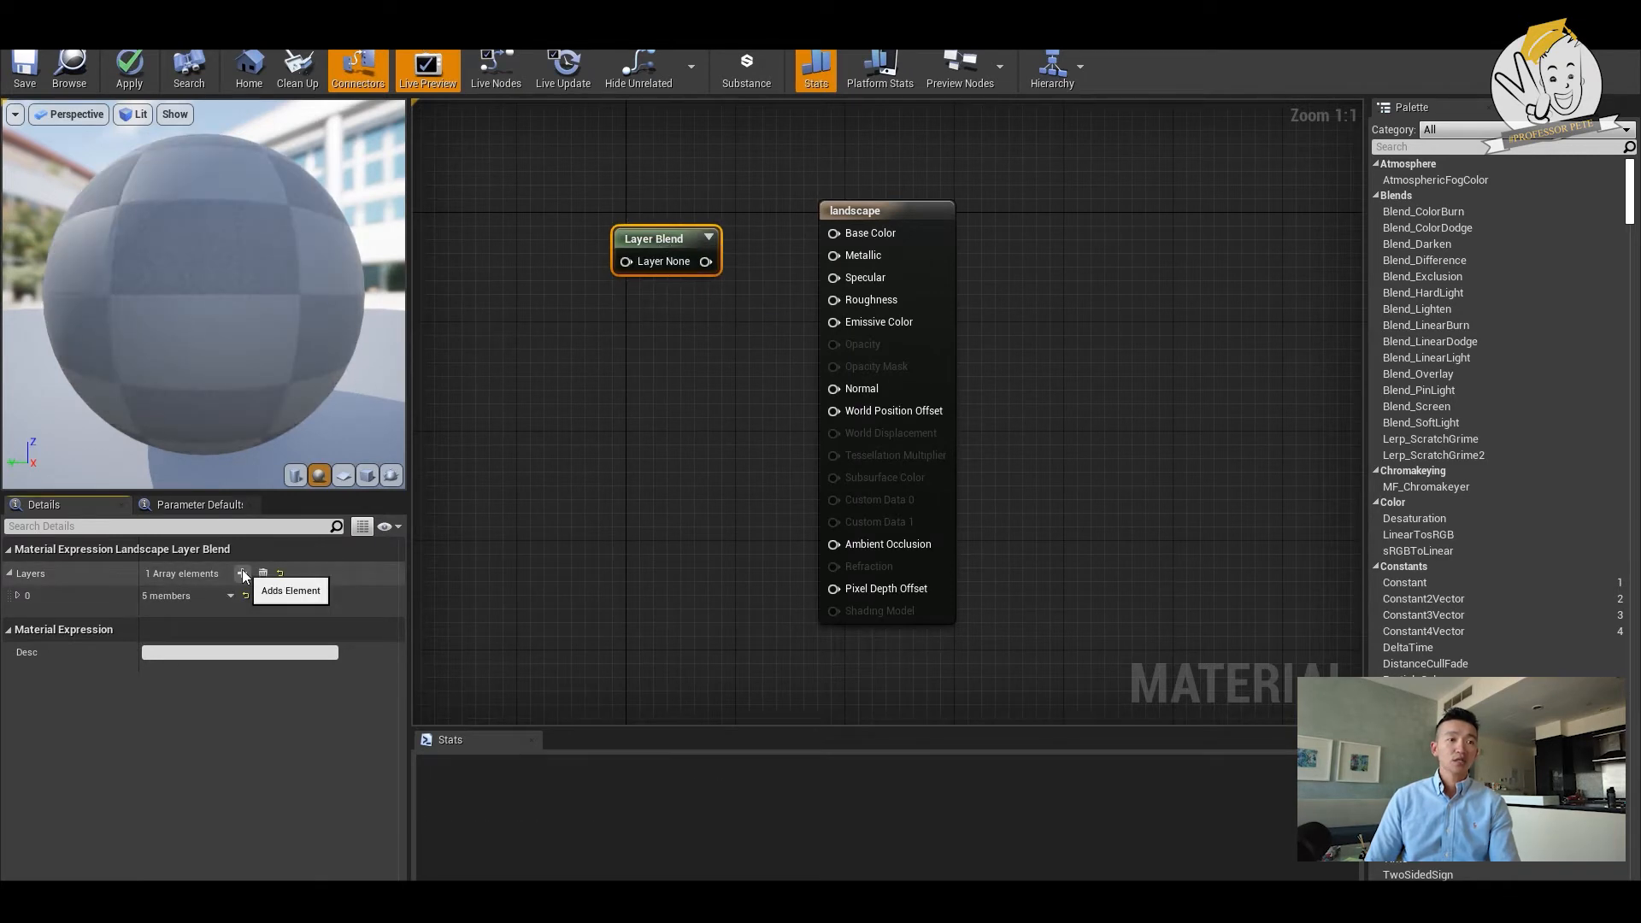
pyautogui.click(243, 574)
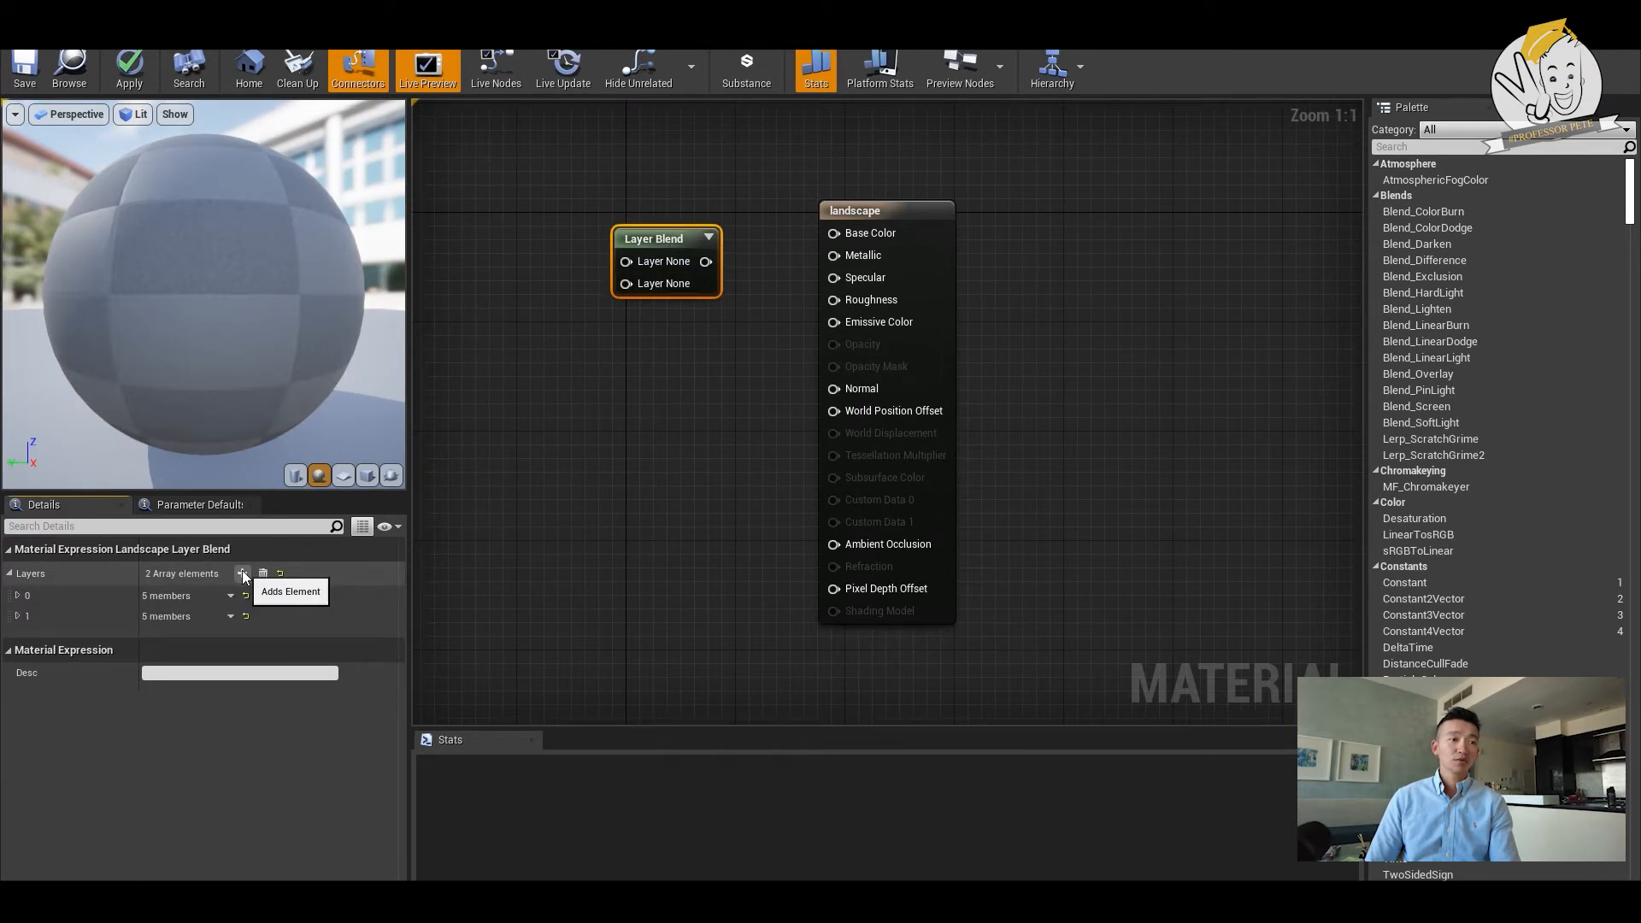
pyautogui.click(243, 574)
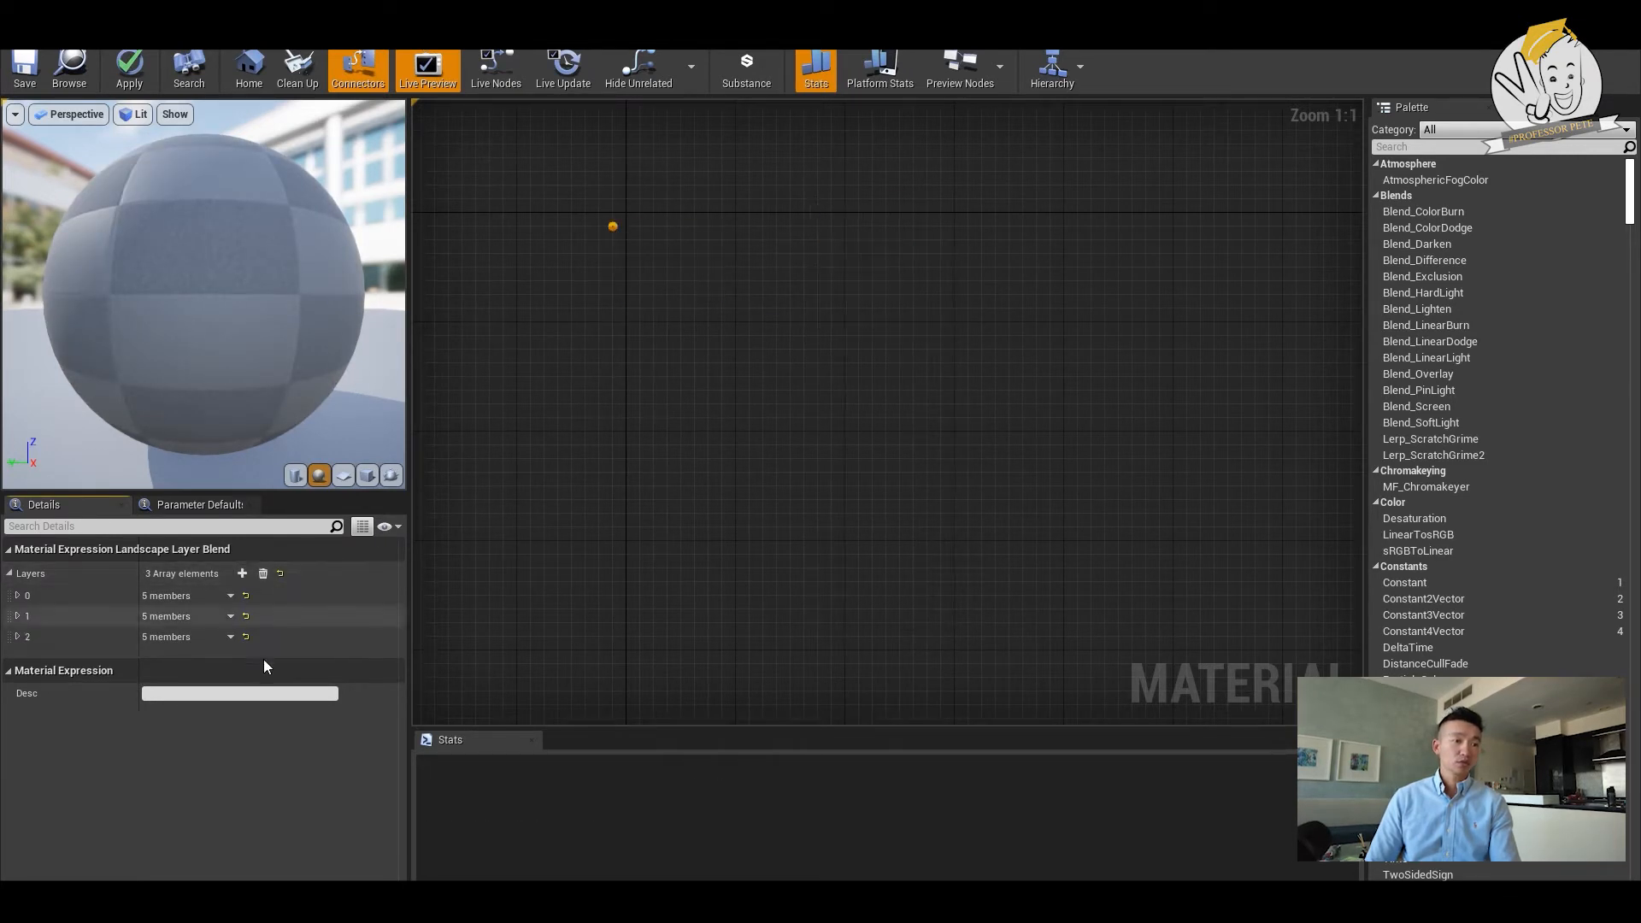
# - Name the Layer Blend node's three layers Grass, Gravel and Rock, in that order
pyautogui.click(17, 596)
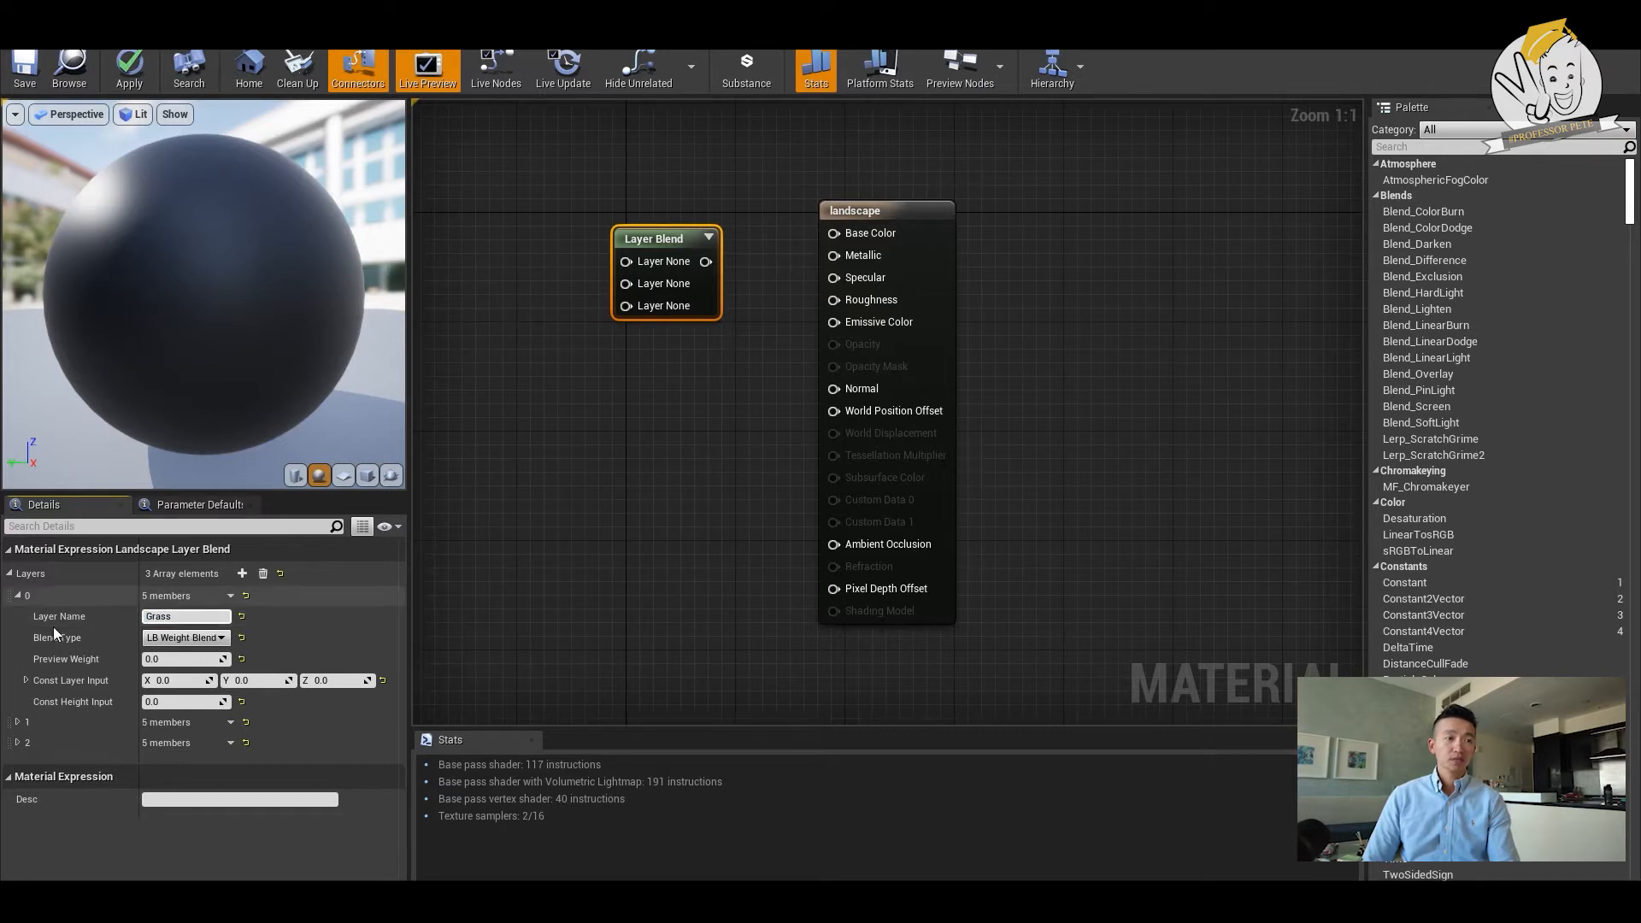
pyautogui.click(17, 723)
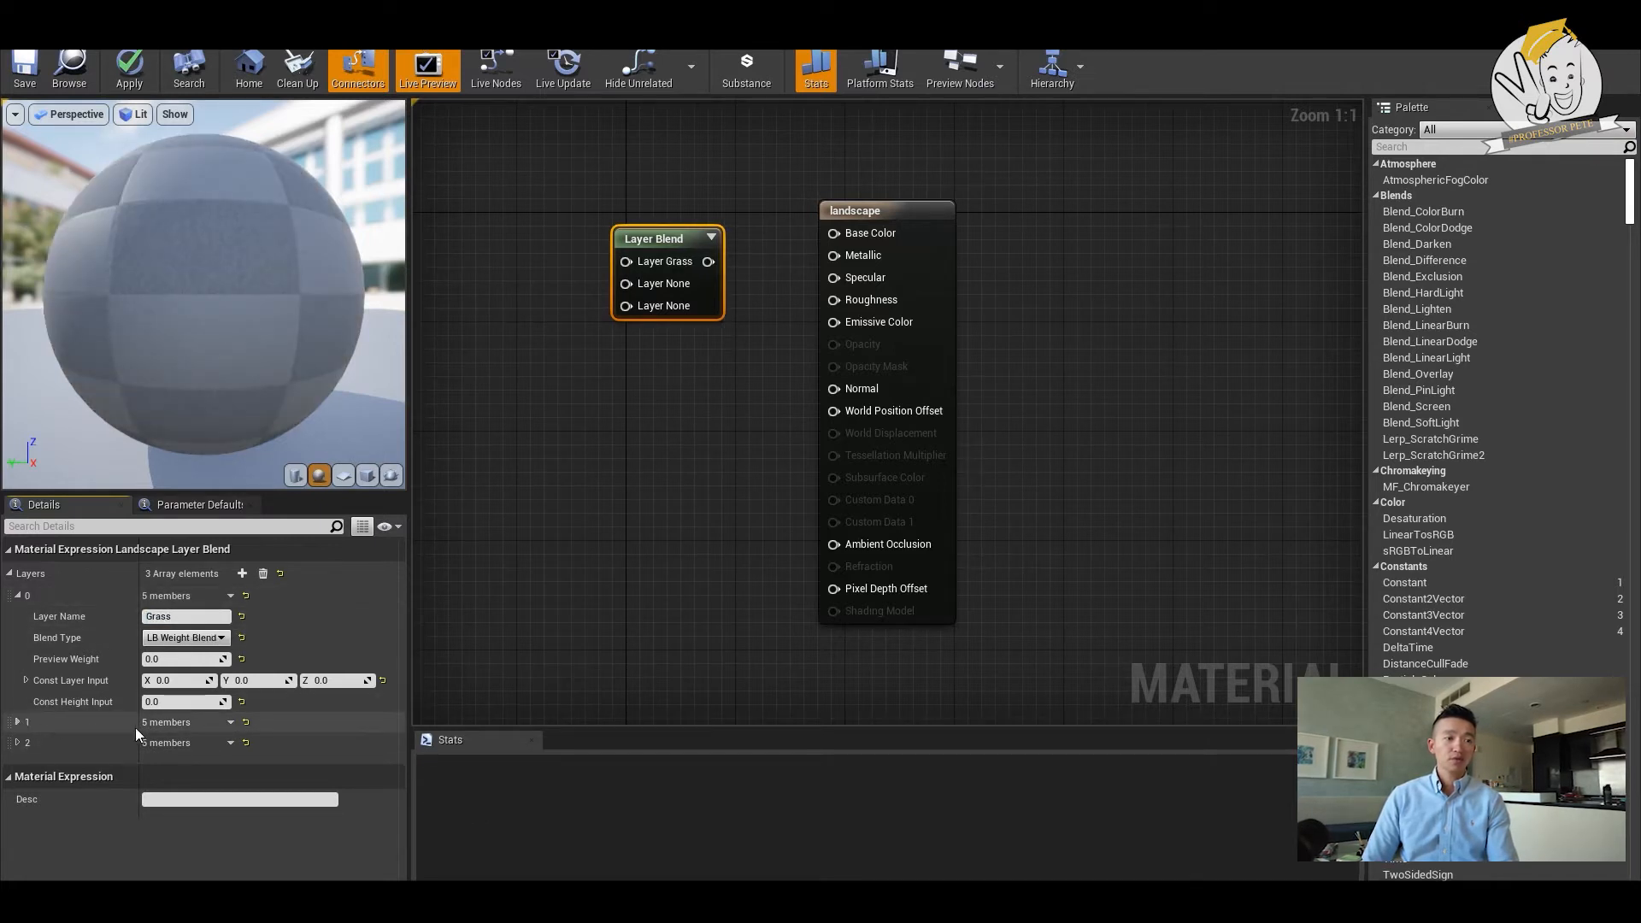
pyautogui.click(17, 722)
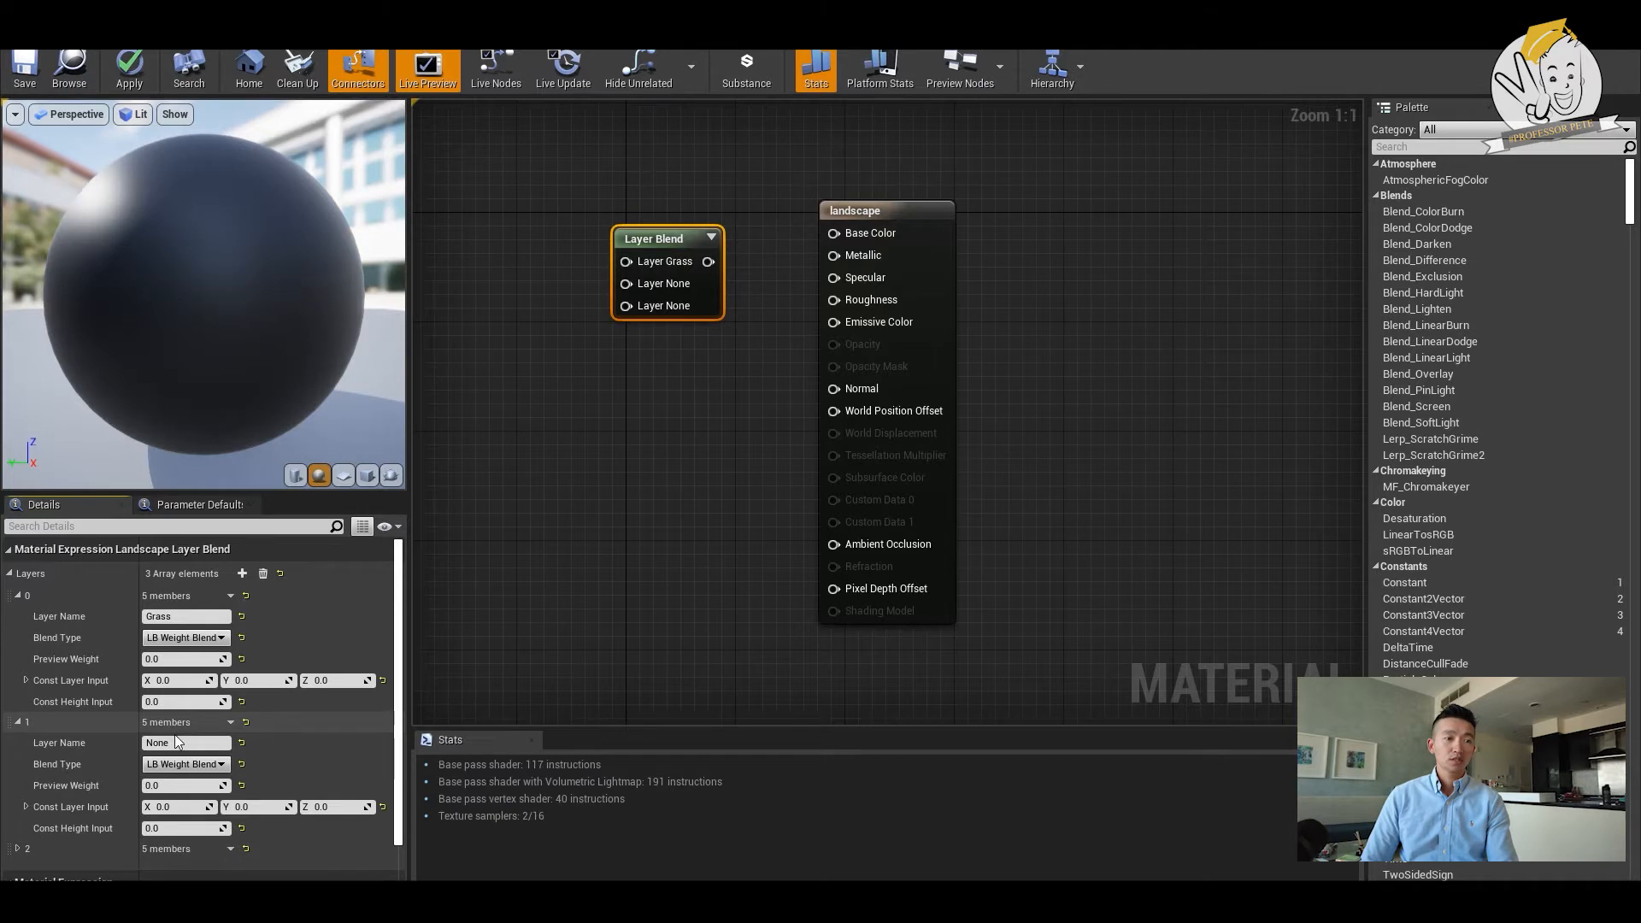
pyautogui.click(174, 743)
pyautogui.write('Gravel')
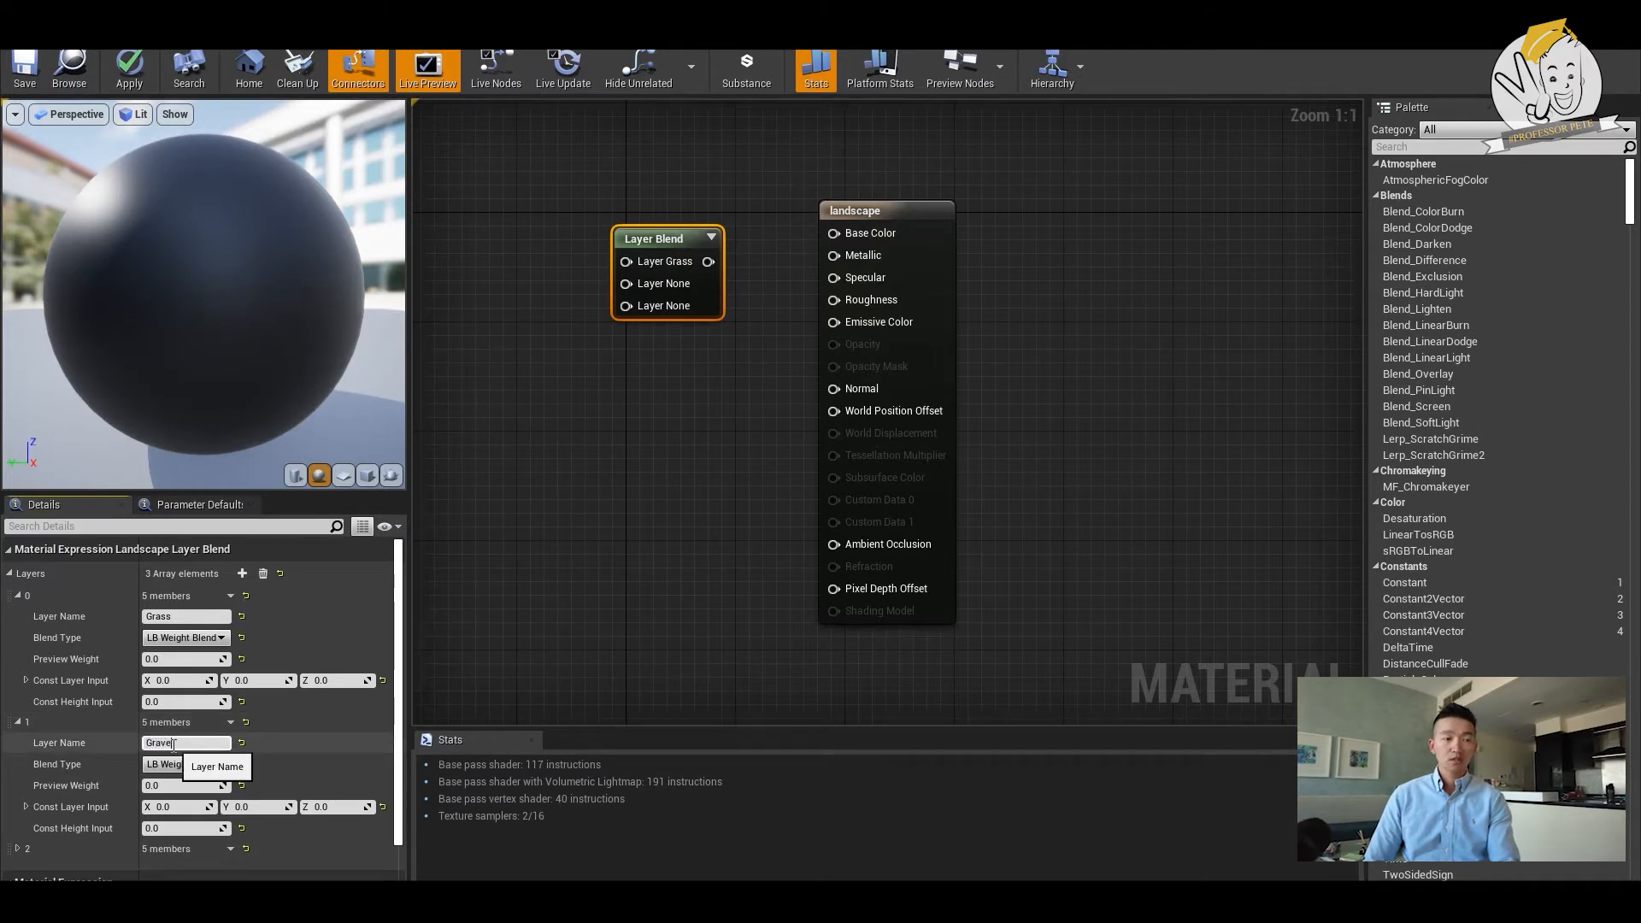
pyautogui.click(17, 849)
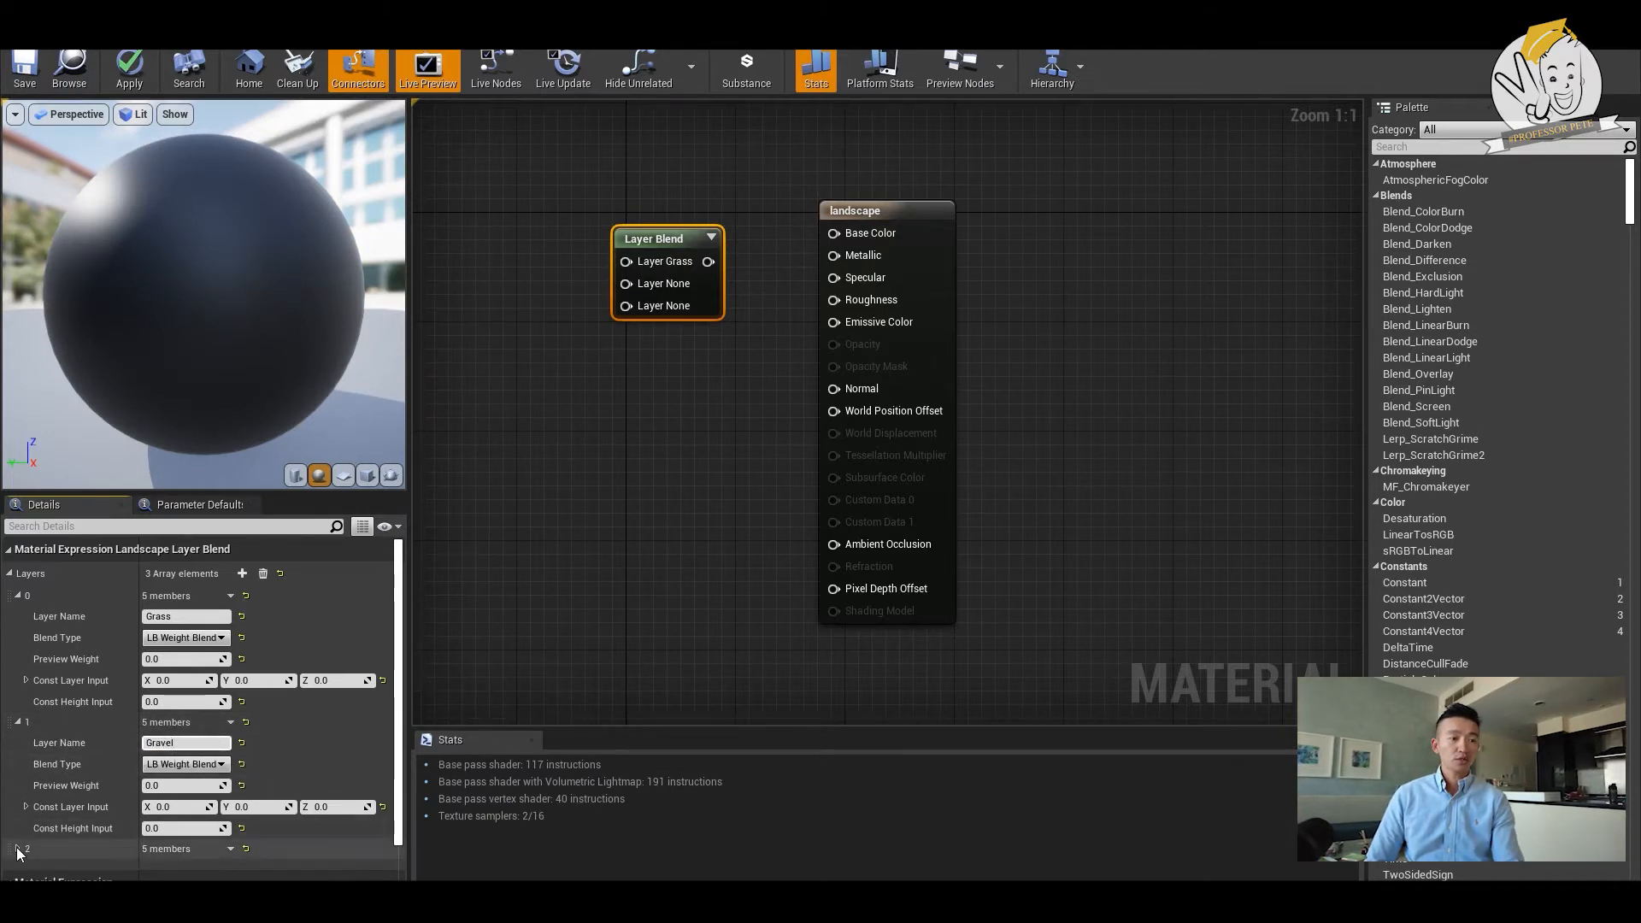
pyautogui.scroll(-2, 186, 804)
pyautogui.click(186, 787)
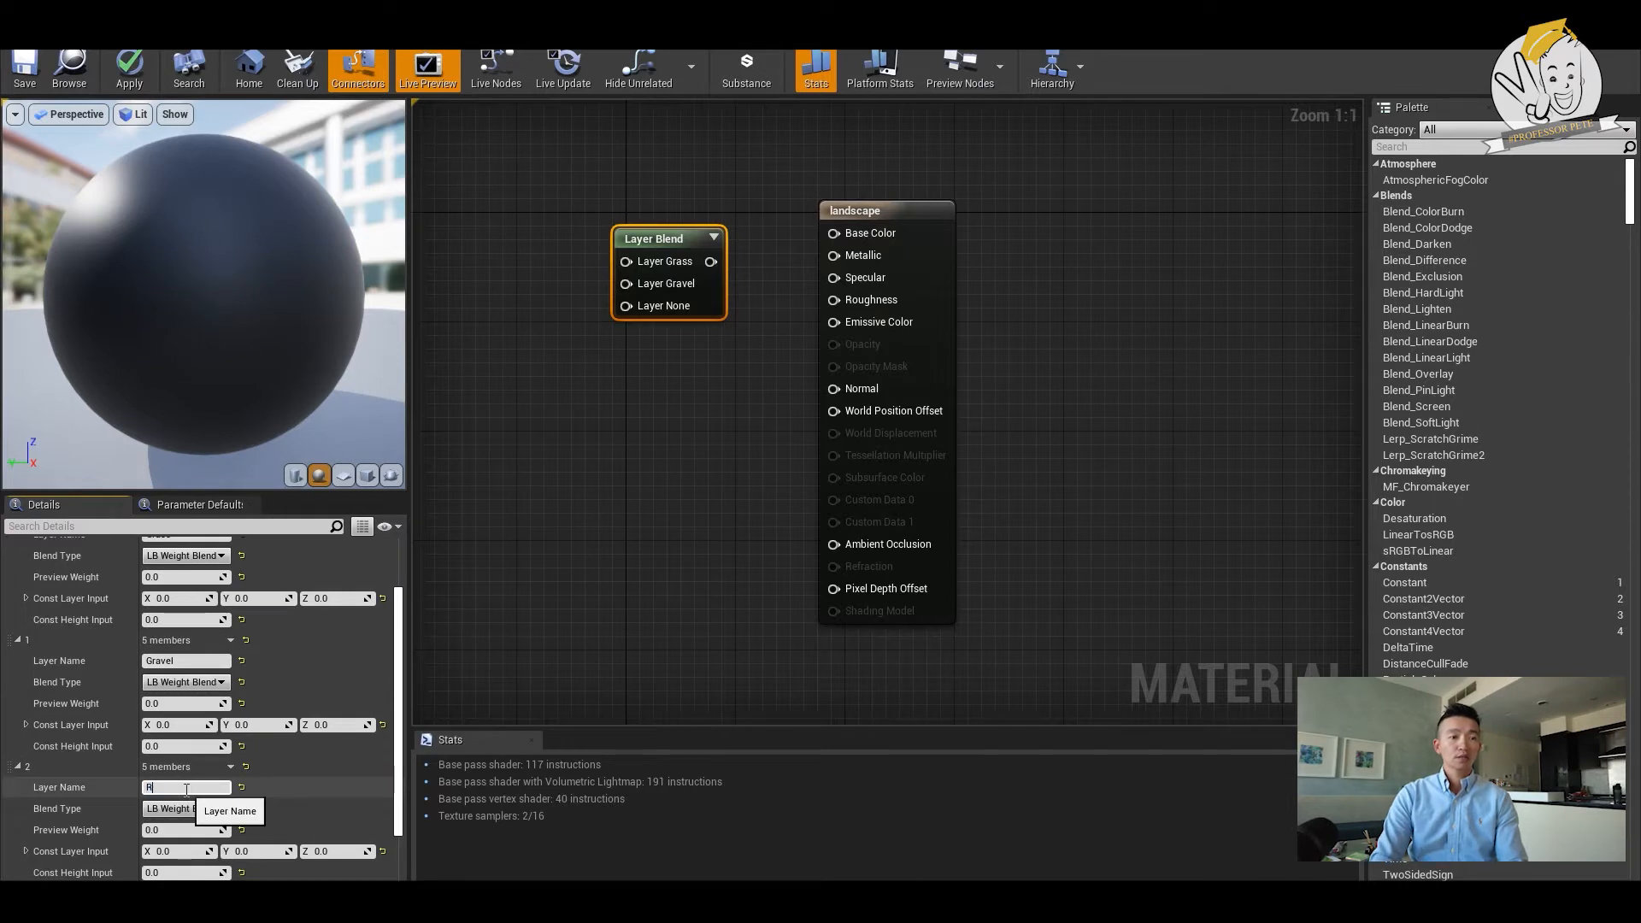
pyautogui.write('Rock')
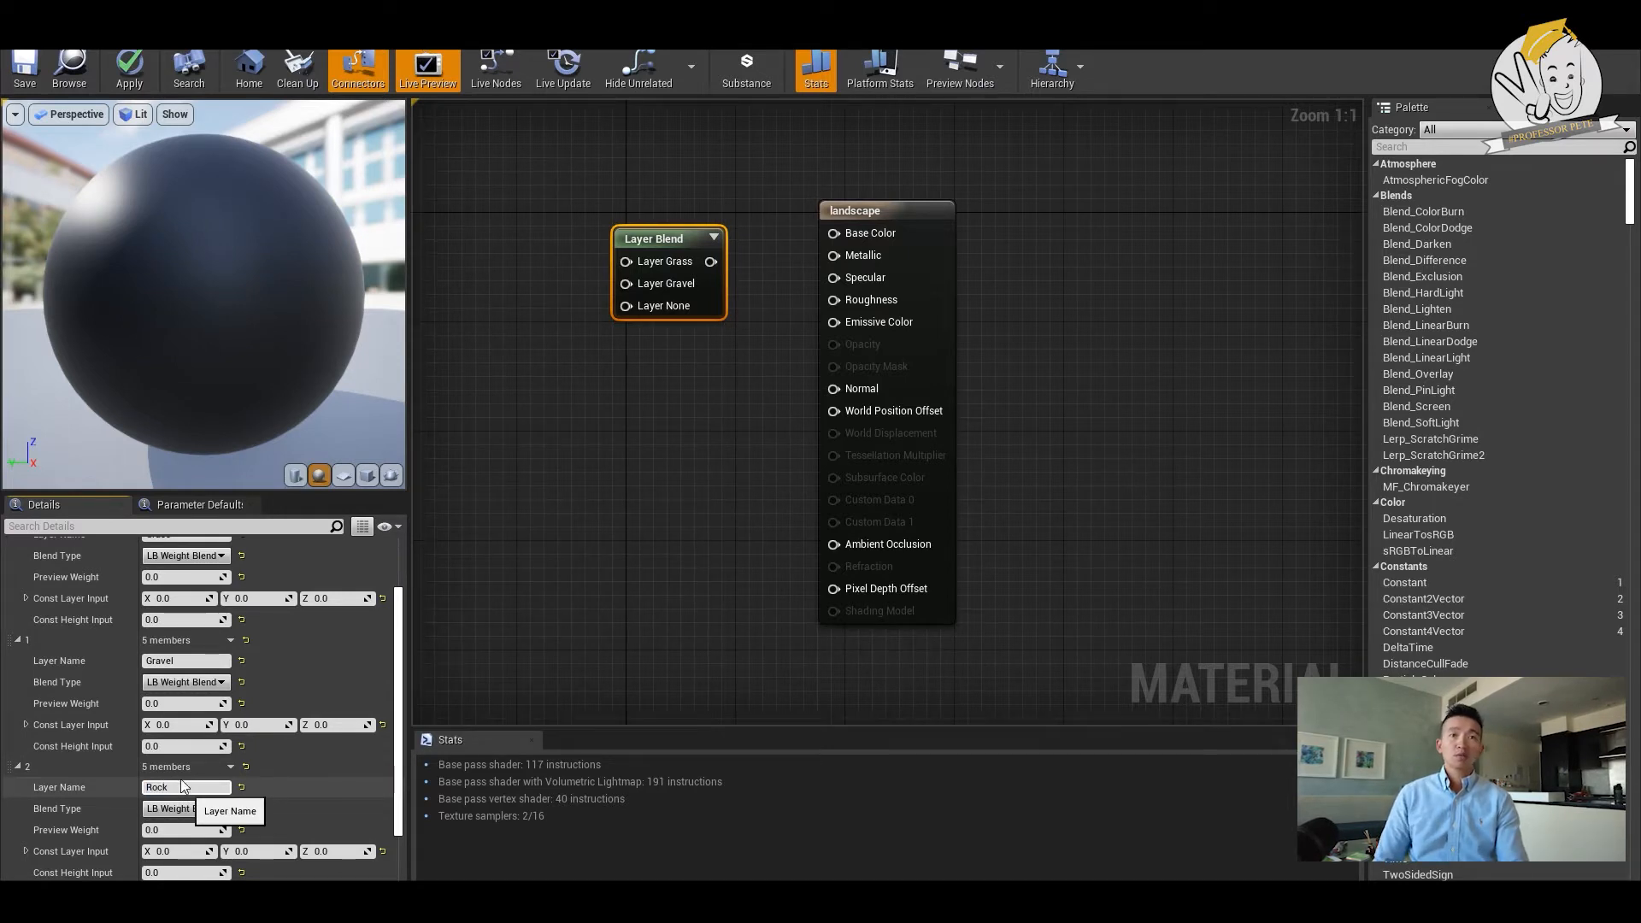
pyautogui.press('Return')
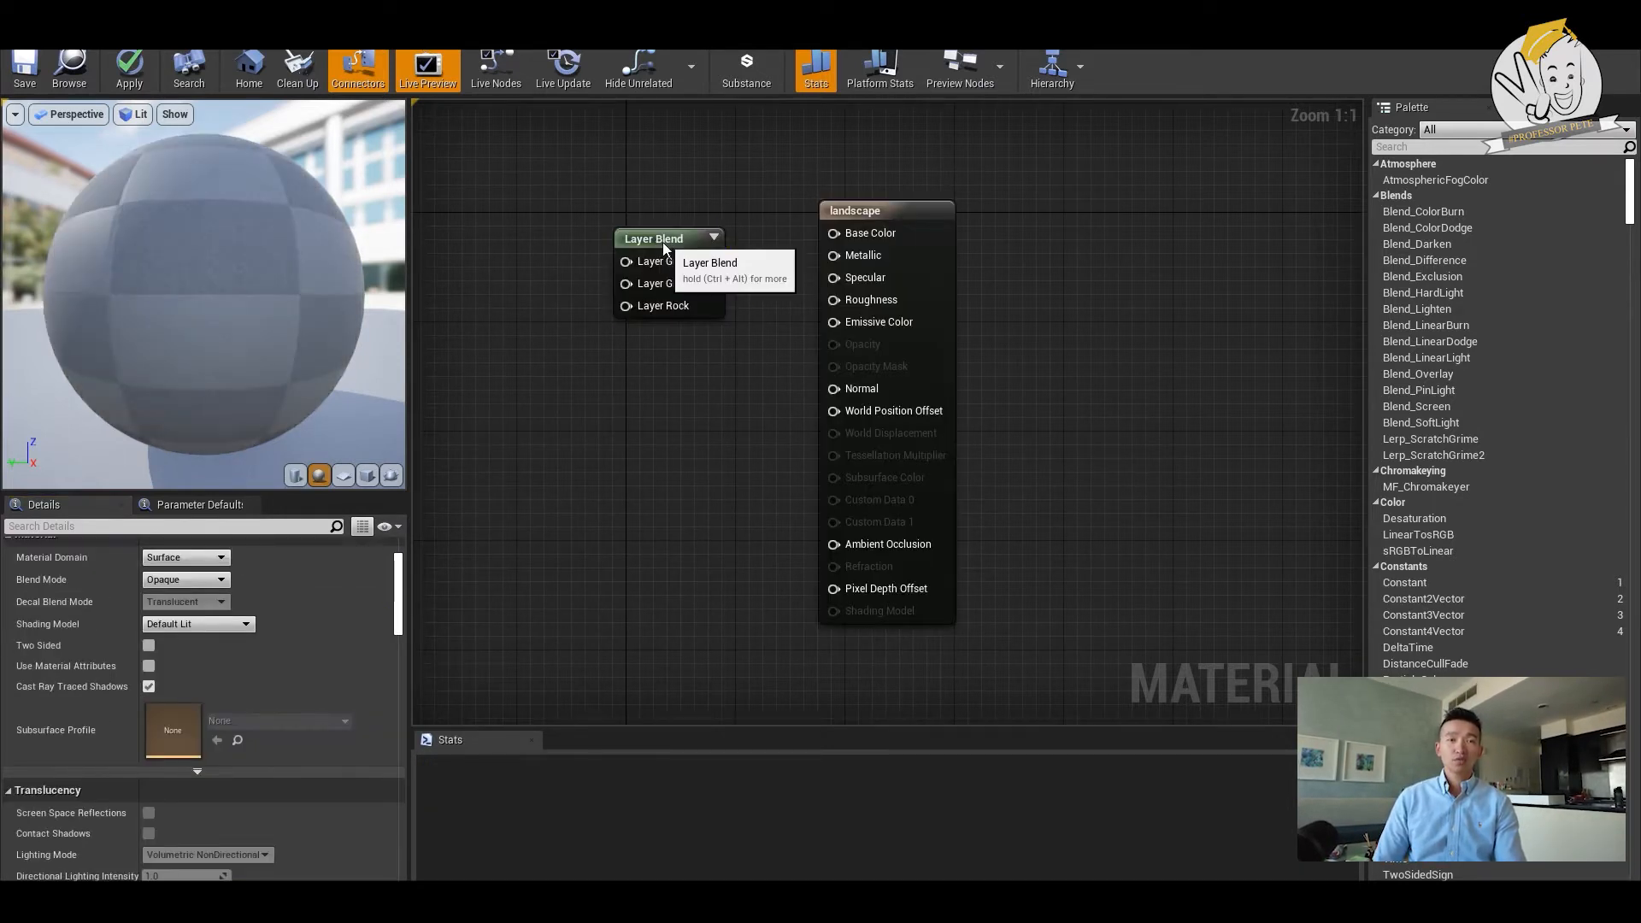
# - Duplicate the Layer Blend node below the original, and connect the original to Base Color and the copy to Normal
pyautogui.moveTo(666, 247); pyautogui.dragTo(639, 274)
pyautogui.hotkey('ctrl', 'w')
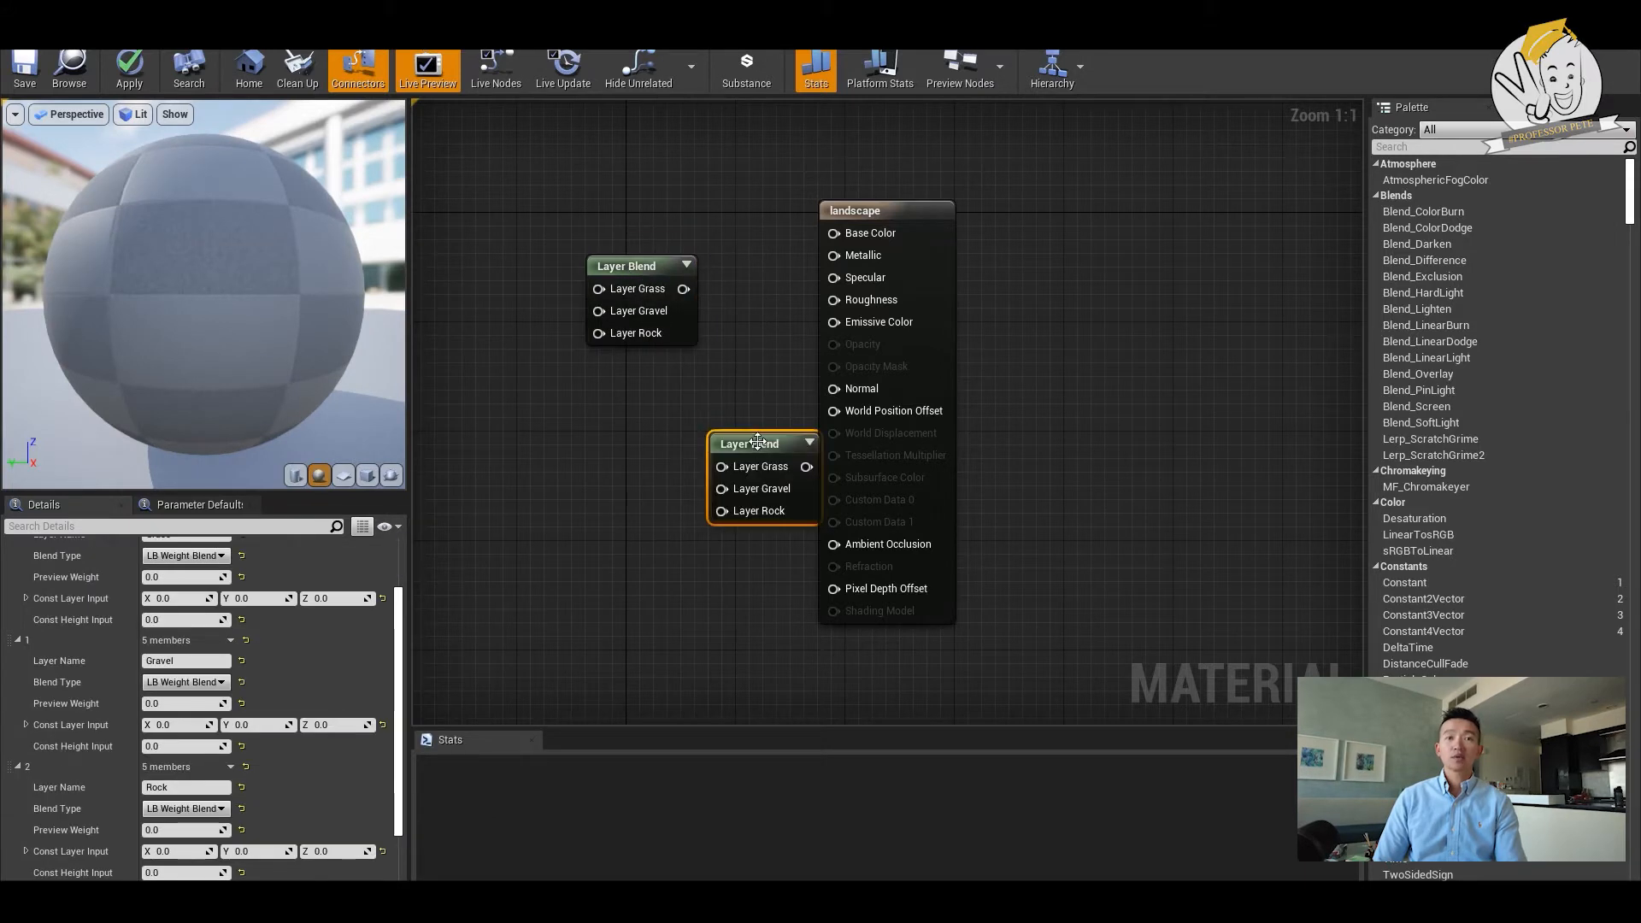
pyautogui.moveTo(751, 447); pyautogui.dragTo(612, 502)
pyautogui.moveTo(684, 288); pyautogui.dragTo(847, 234)
pyautogui.moveTo(669, 520); pyautogui.dragTo(834, 391)
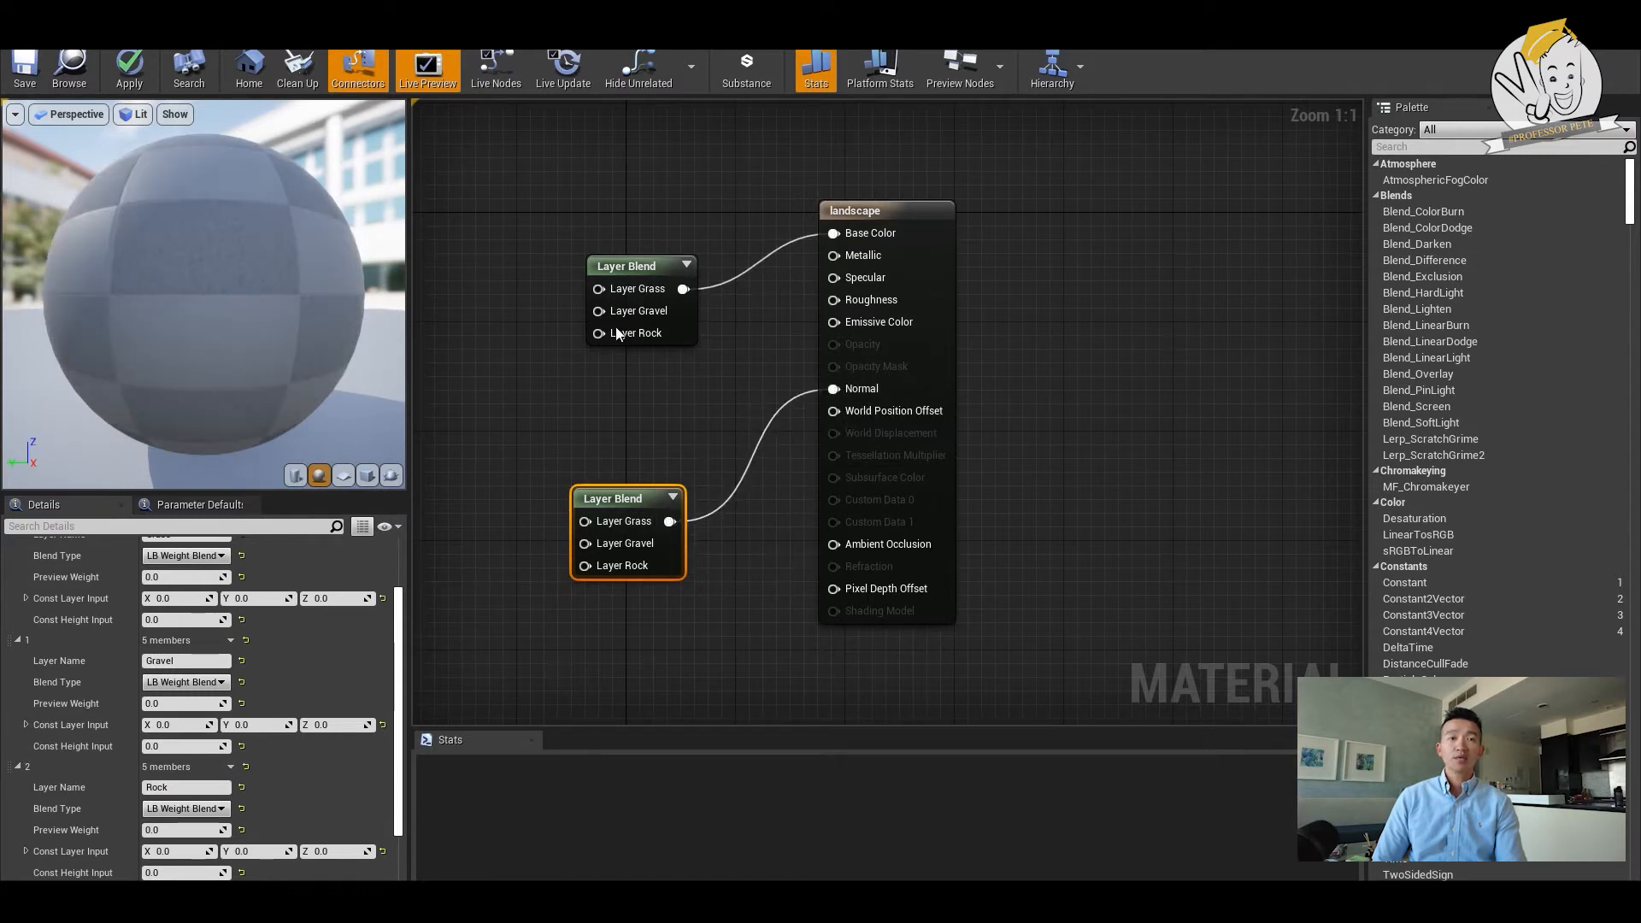
# - Add a TextureSample node and place it above and left of the Layer Blend that feeds Base Color
pyautogui.rightClick(467, 219)
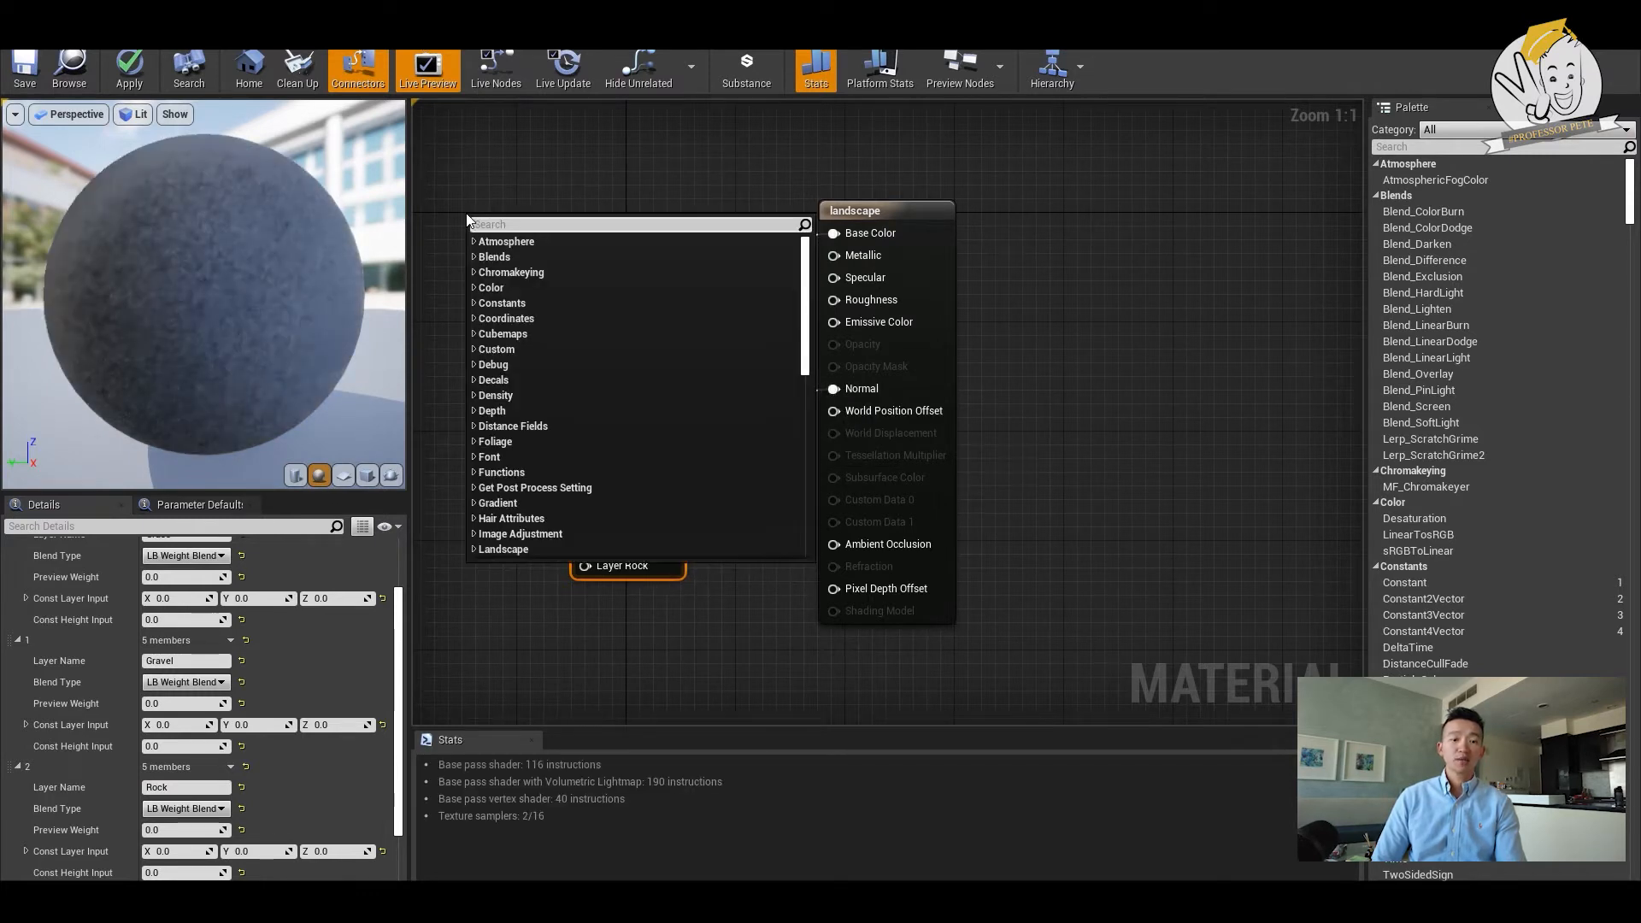
pyautogui.write('texture')
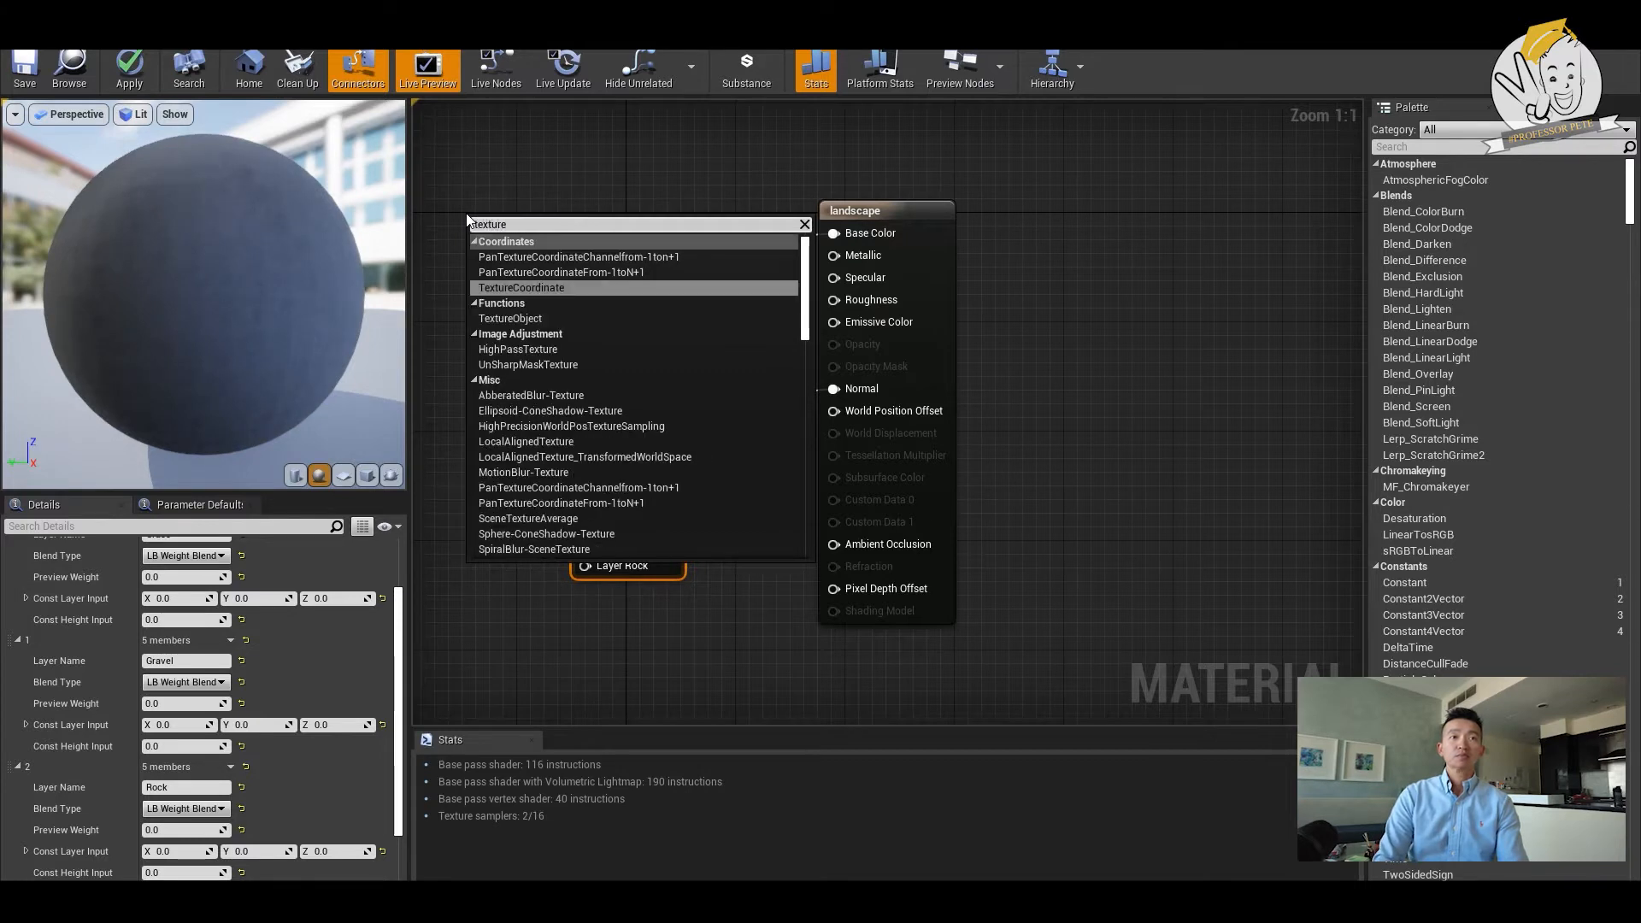
pyautogui.write(' sa')
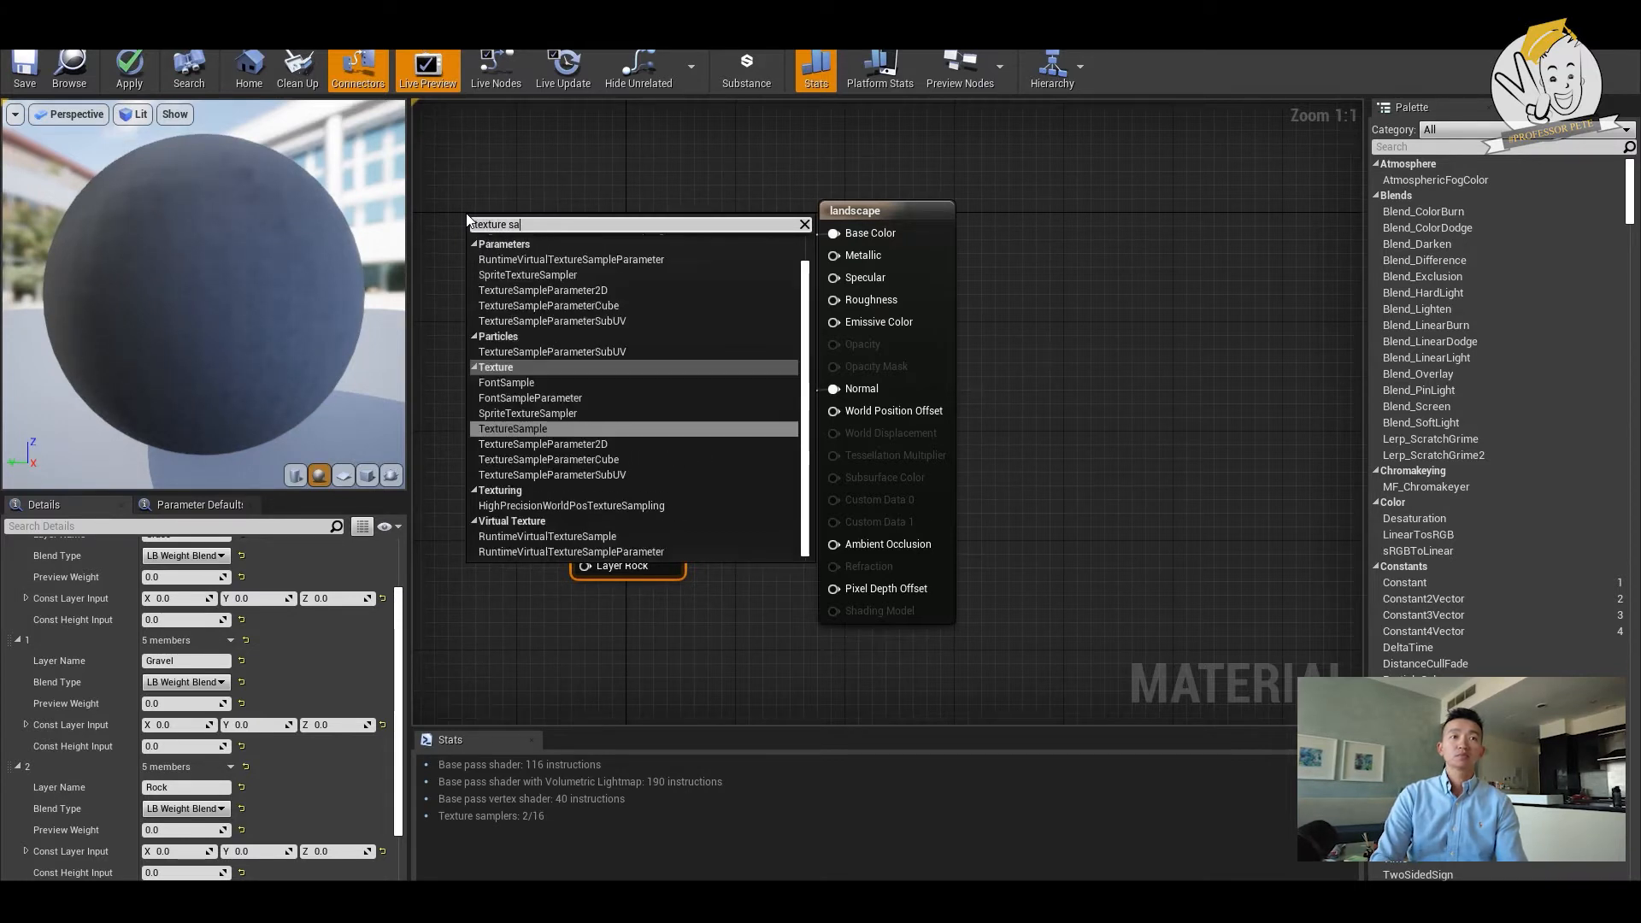
pyautogui.write('mpl')
pyautogui.press('Return')
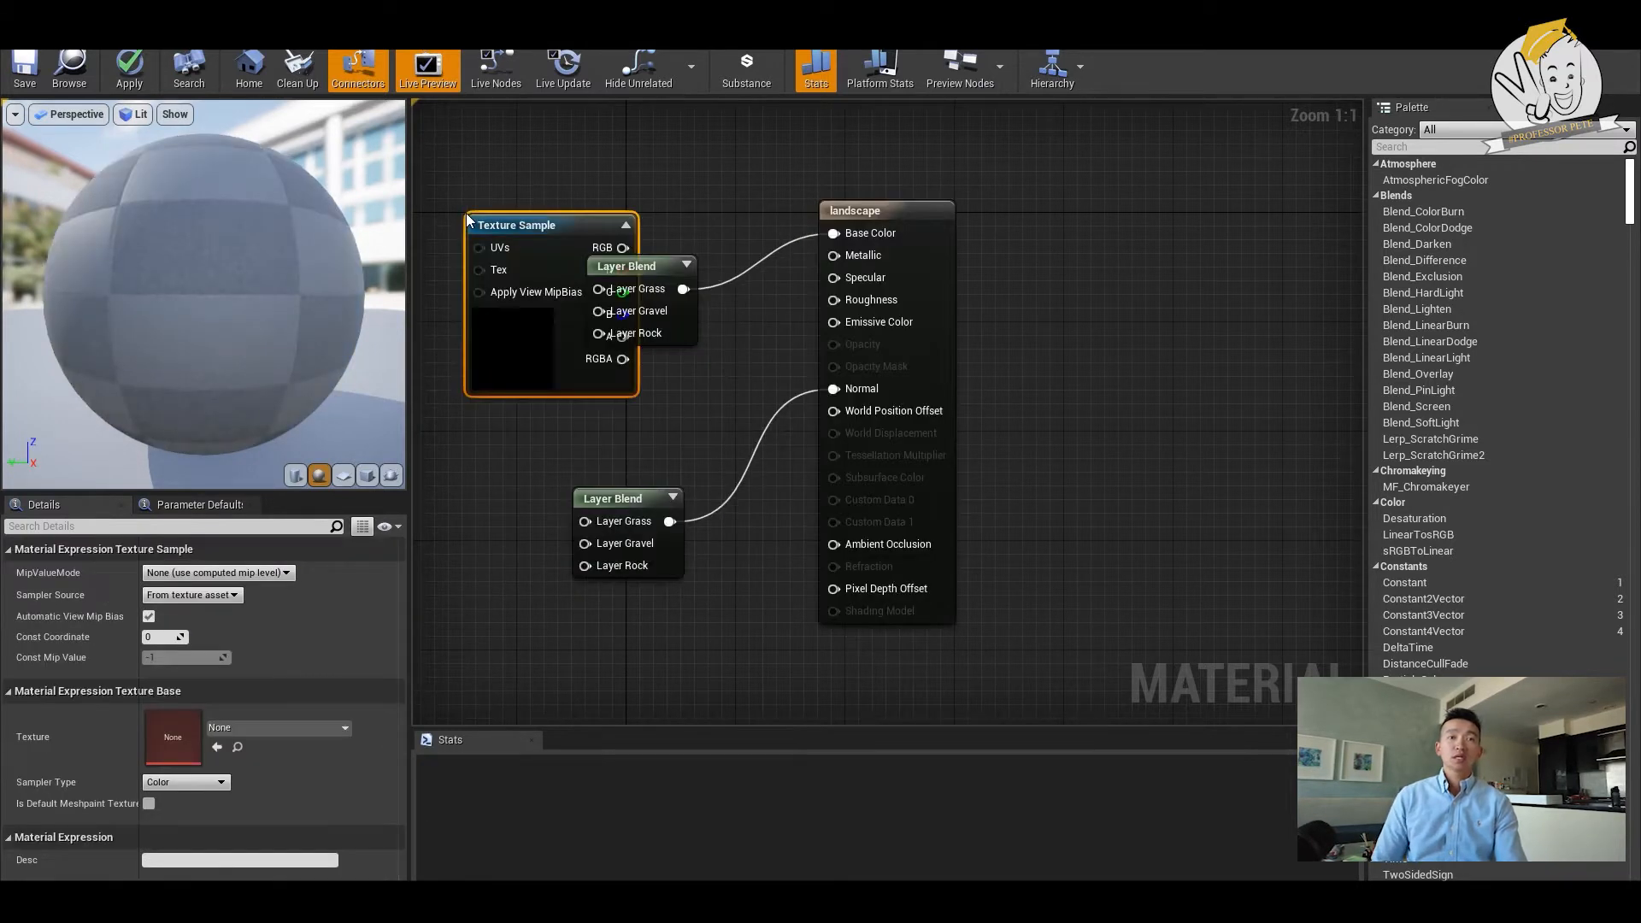
pyautogui.moveTo(636, 250); pyautogui.dragTo(549, 112)
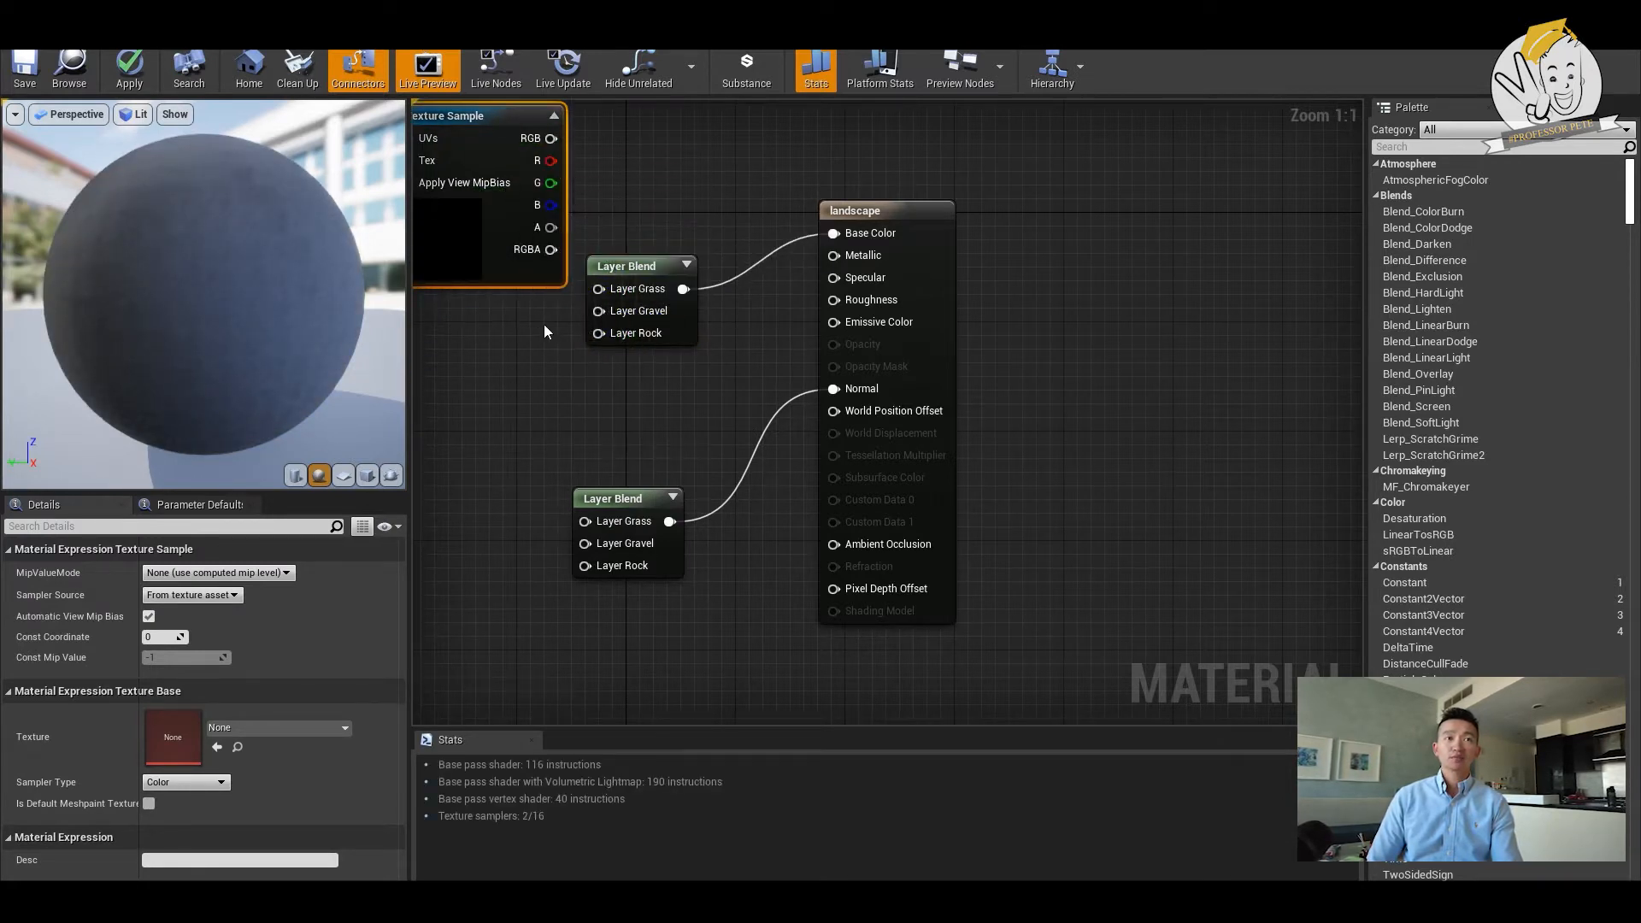
# - Duplicate the TextureSample node twice and arrange the three samples beside the Layer Blend that feeds Base Color
pyautogui.moveTo(492, 346); pyautogui.dragTo(721, 370, button='right')
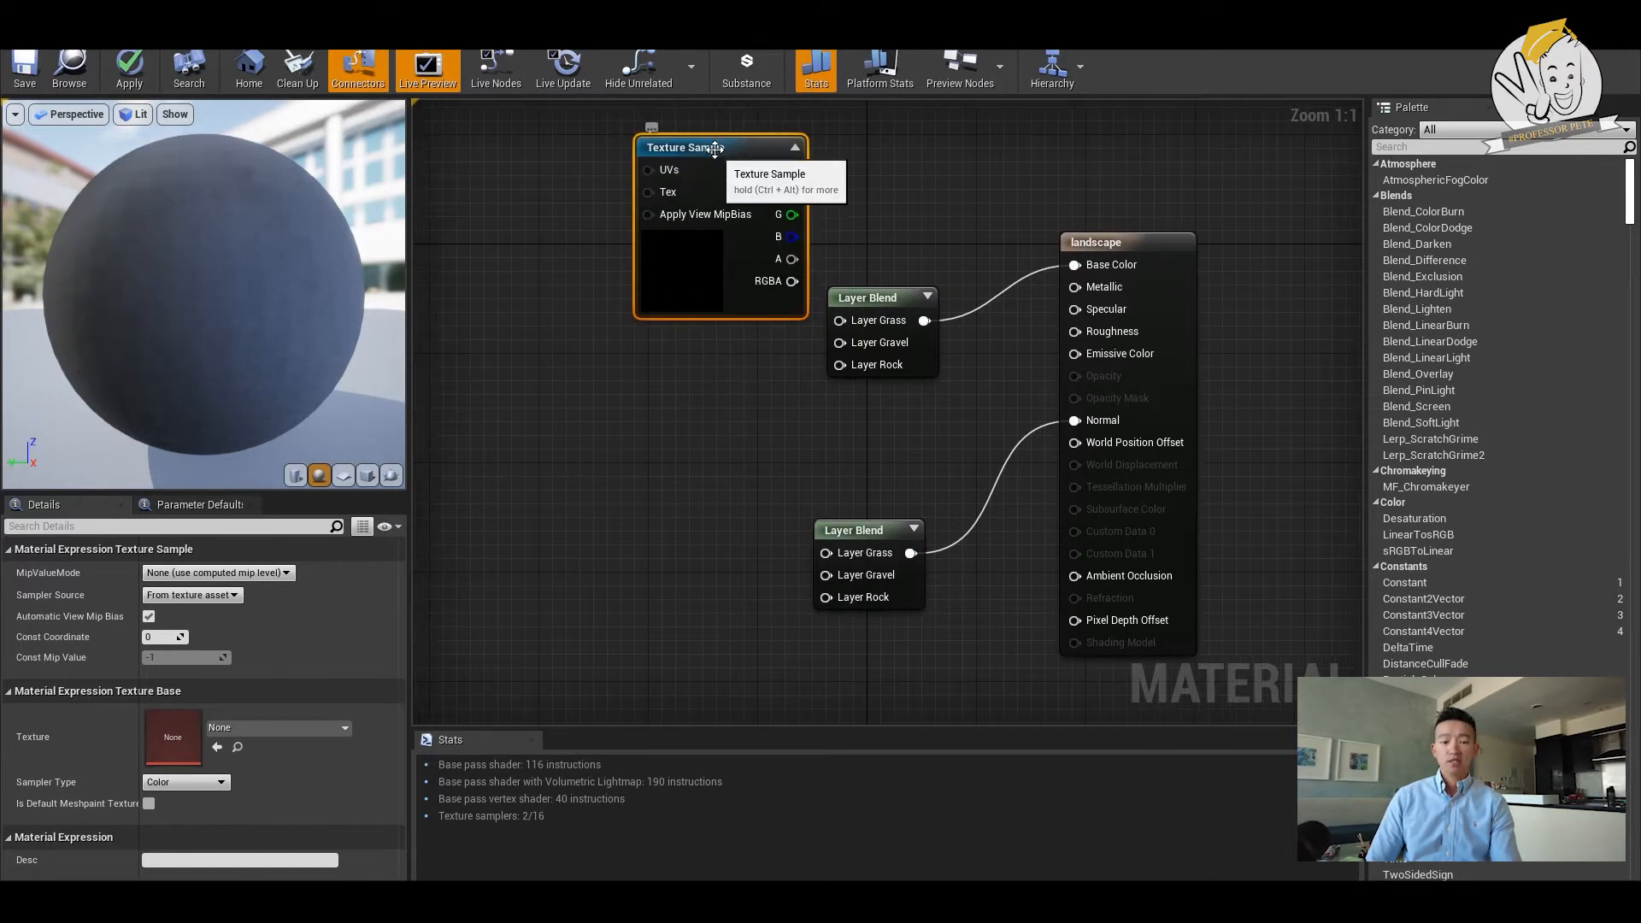
pyautogui.hotkey('ctrl', 'w')
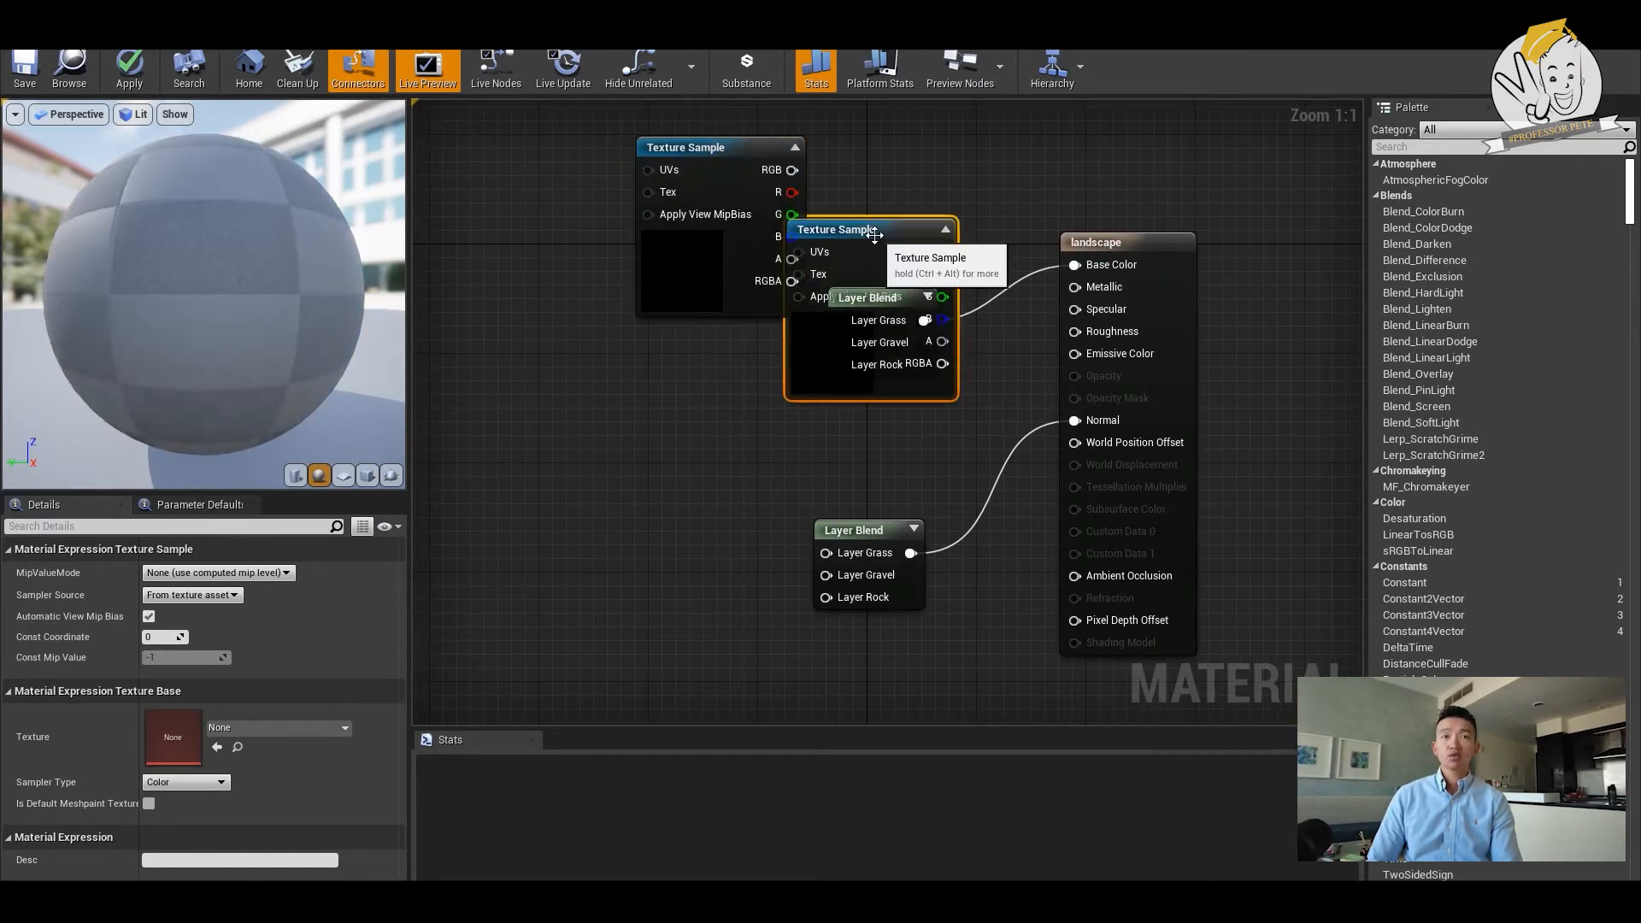
pyautogui.moveTo(850, 237); pyautogui.dragTo(509, 224)
pyautogui.hotkey('ctrl', 'w')
pyautogui.moveTo(686, 302); pyautogui.dragTo(739, 356)
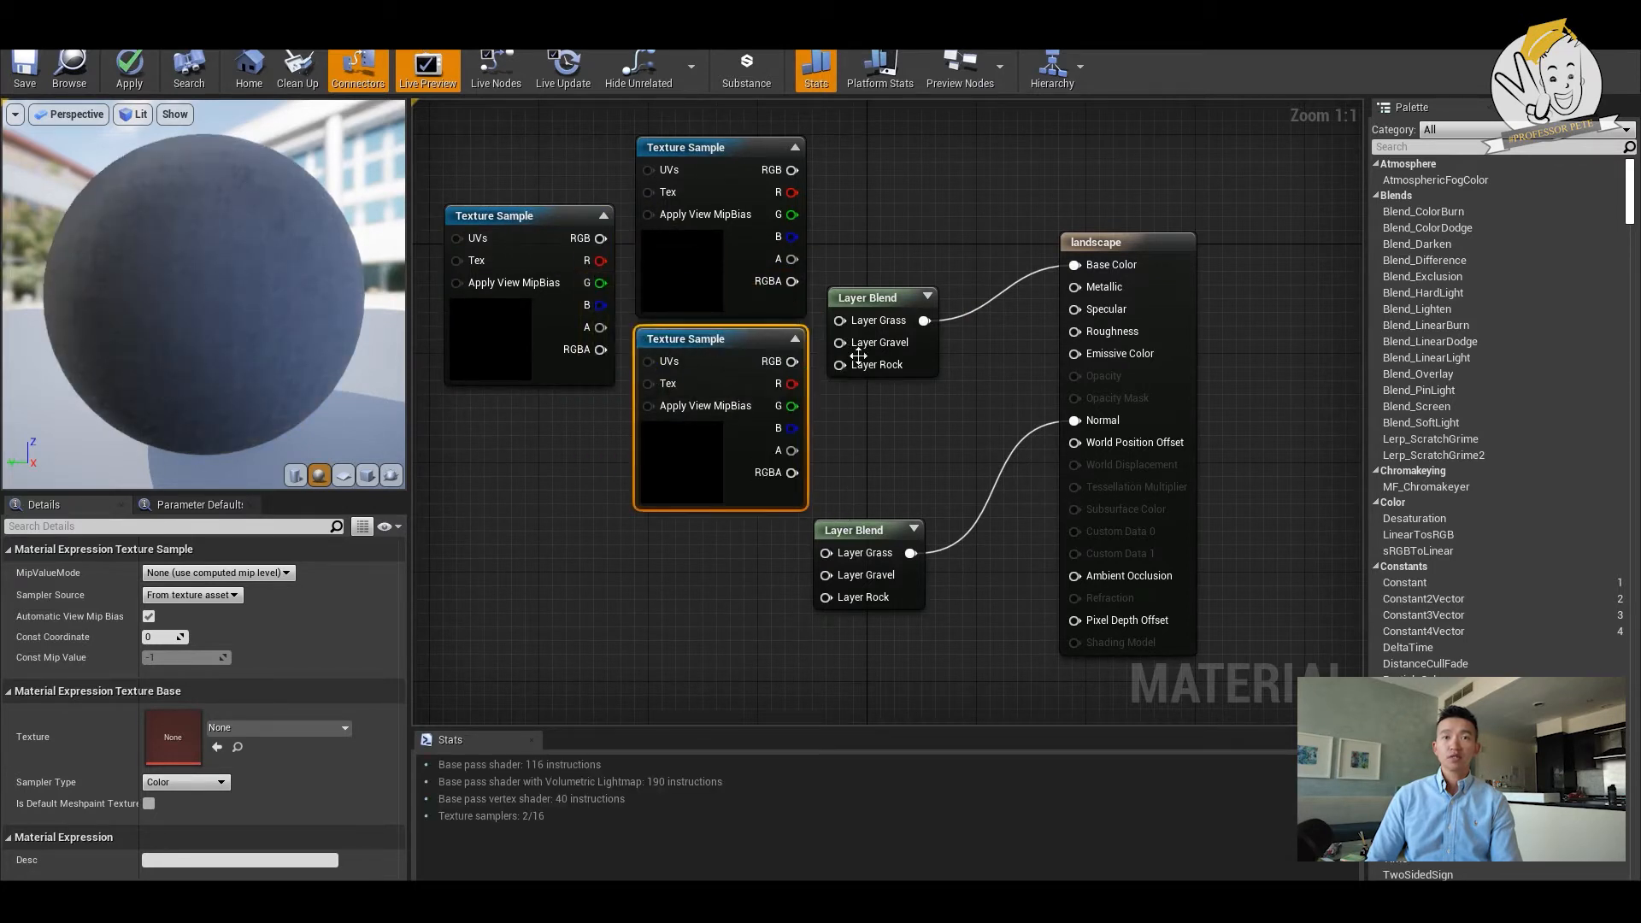
# - Move the two Layer Blend nodes further apart and duplicate all three TextureSample nodes beside the Layer Blend that feeds Normal
pyautogui.moveTo(880, 298); pyautogui.dragTo(893, 244)
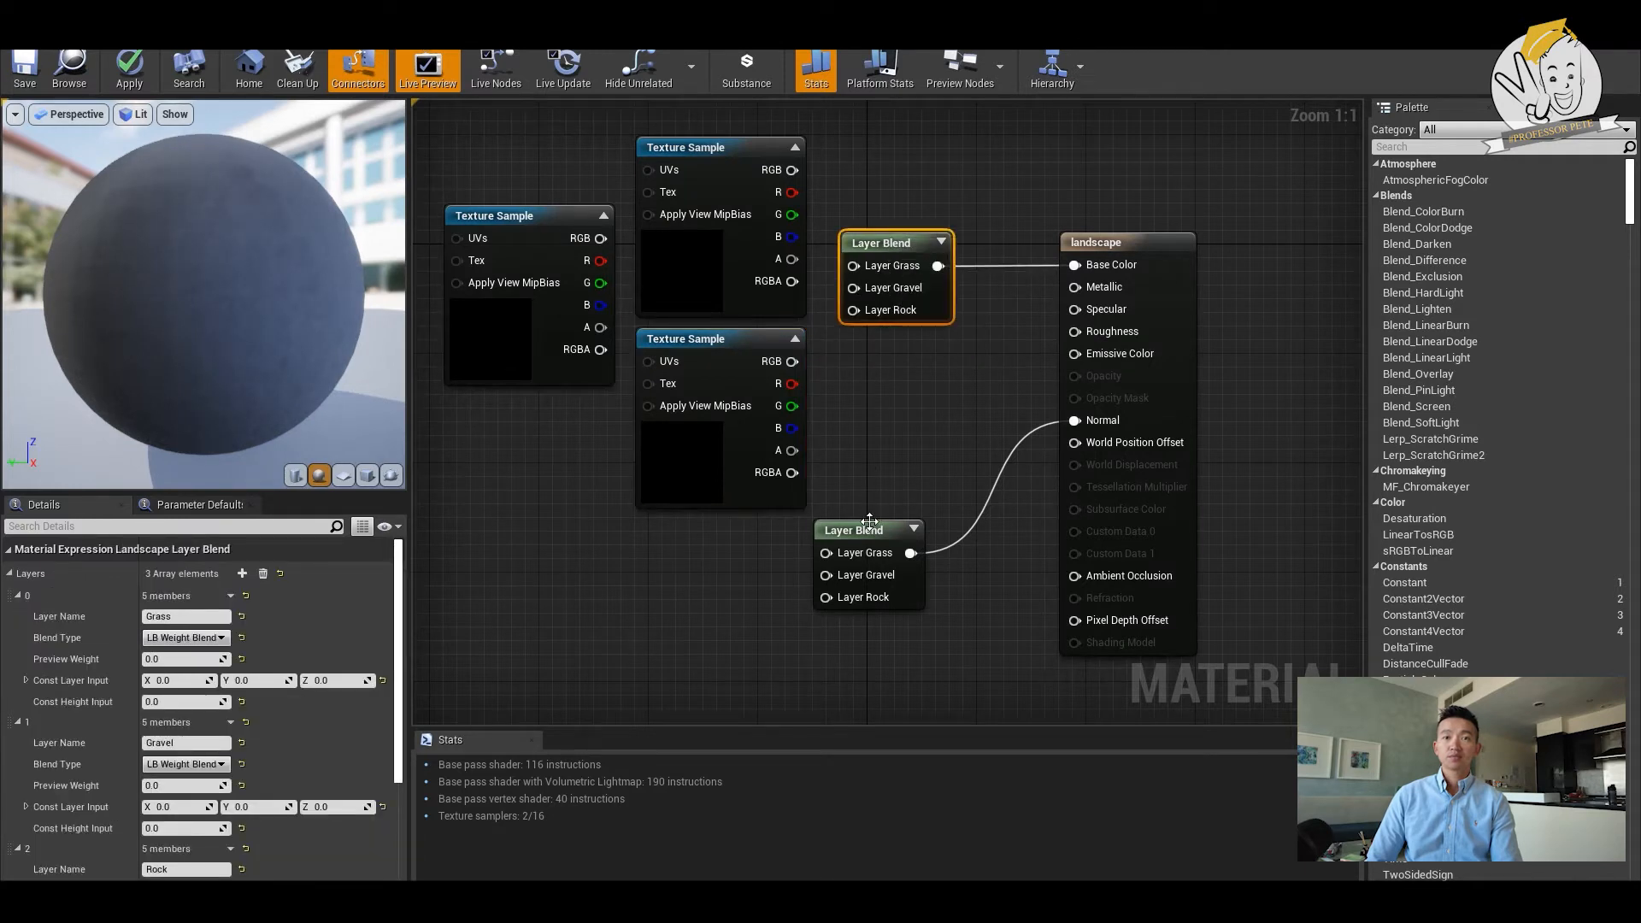
pyautogui.moveTo(867, 531); pyautogui.dragTo(881, 572)
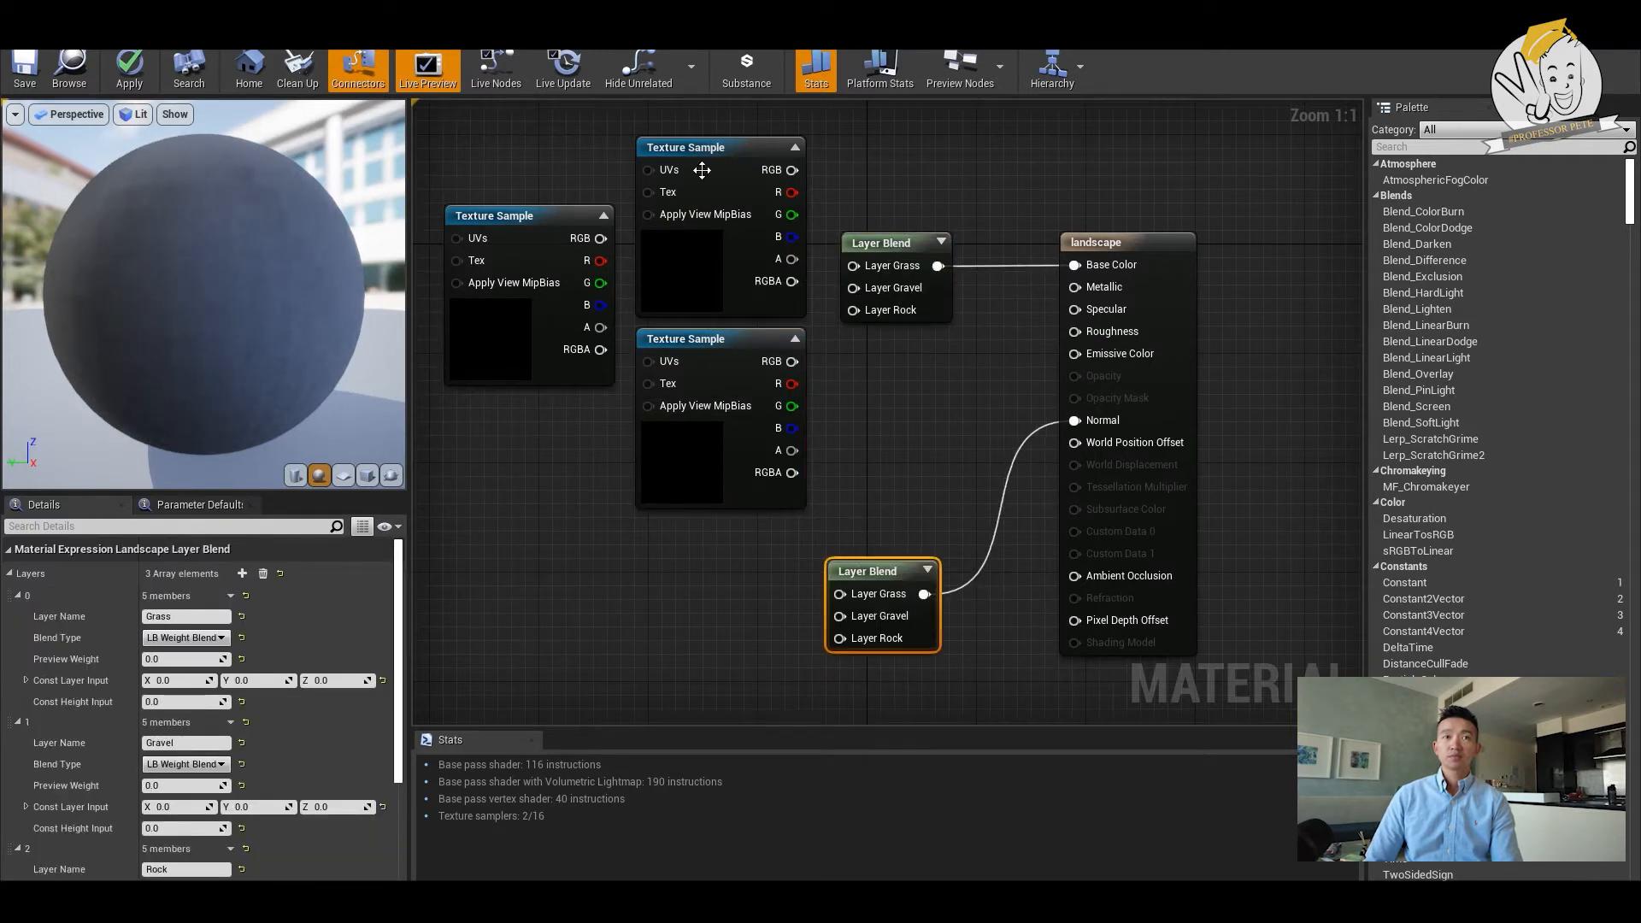
pyautogui.moveTo(693, 112); pyautogui.dragTo(560, 387)
pyautogui.hotkey('ctrl', 'w')
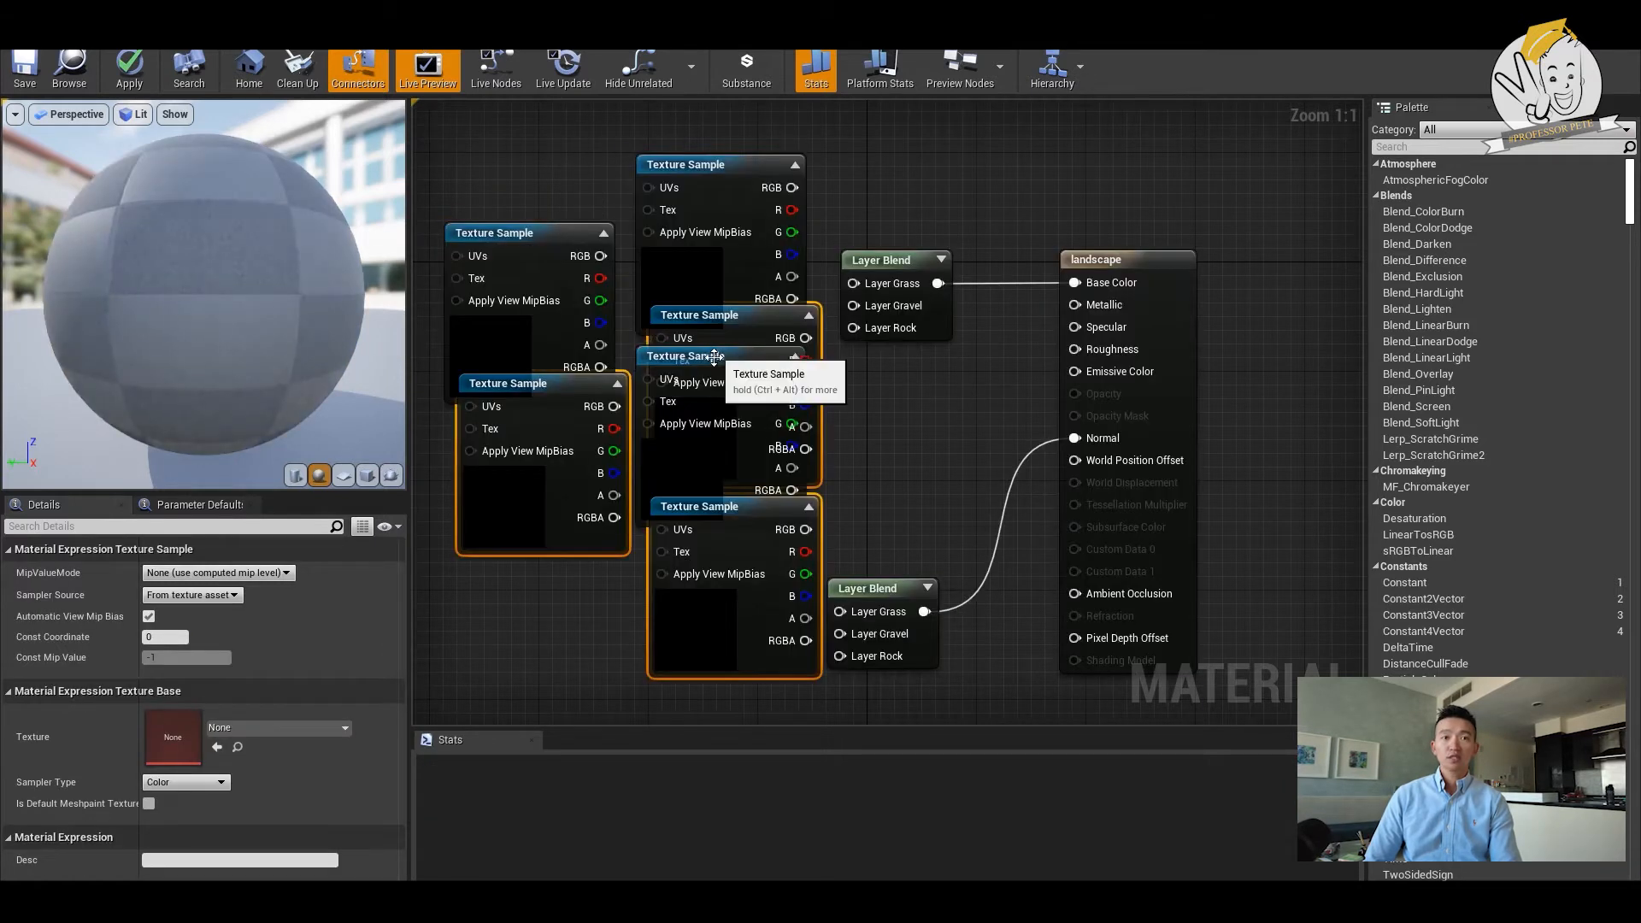
pyautogui.moveTo(714, 353); pyautogui.dragTo(679, 598)
# - Assign T_Ground_Grass_D to the topmost TextureSample and connect its RGB output to Layer Grass of the Base Color Layer Blend
pyautogui.click(735, 162)
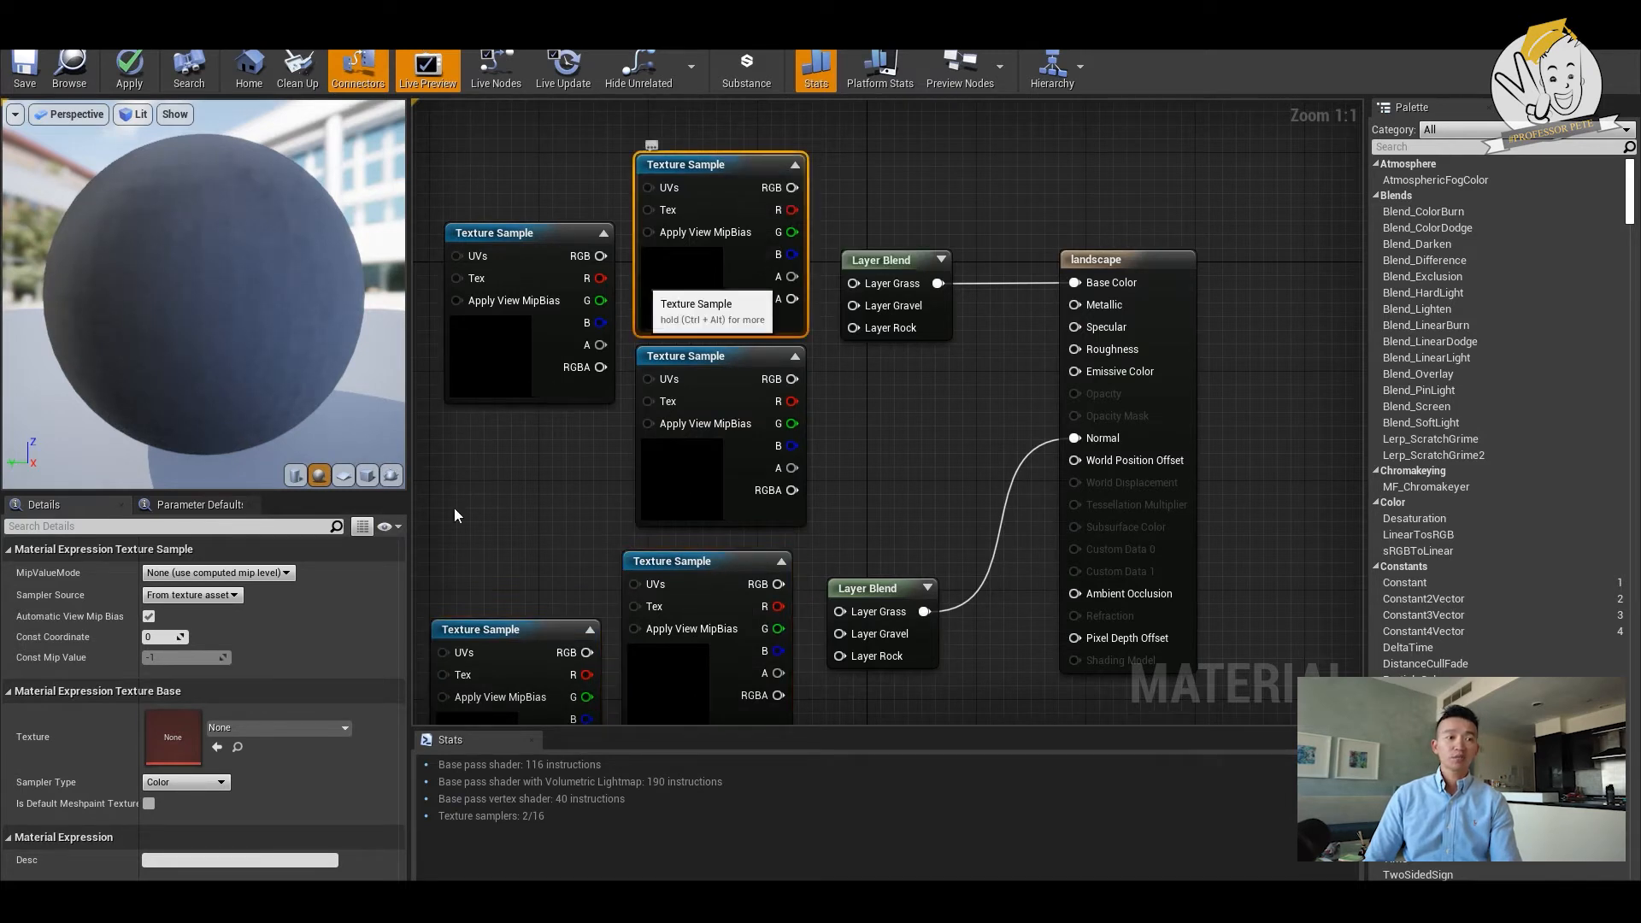
pyautogui.click(318, 728)
pyautogui.write('grass')
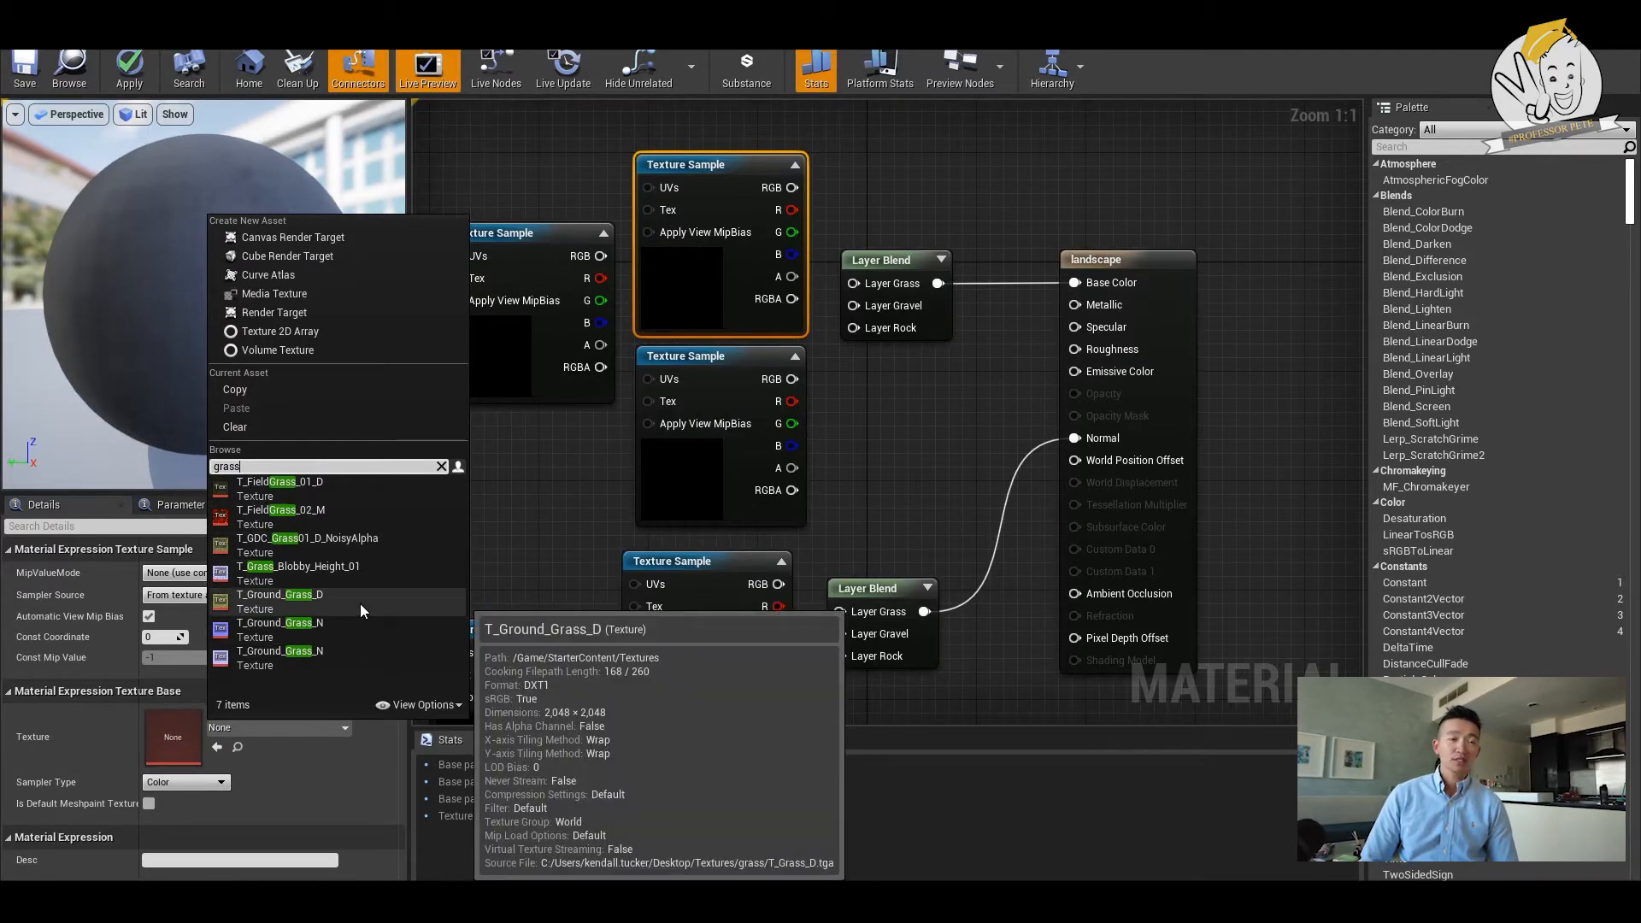
pyautogui.click(321, 600)
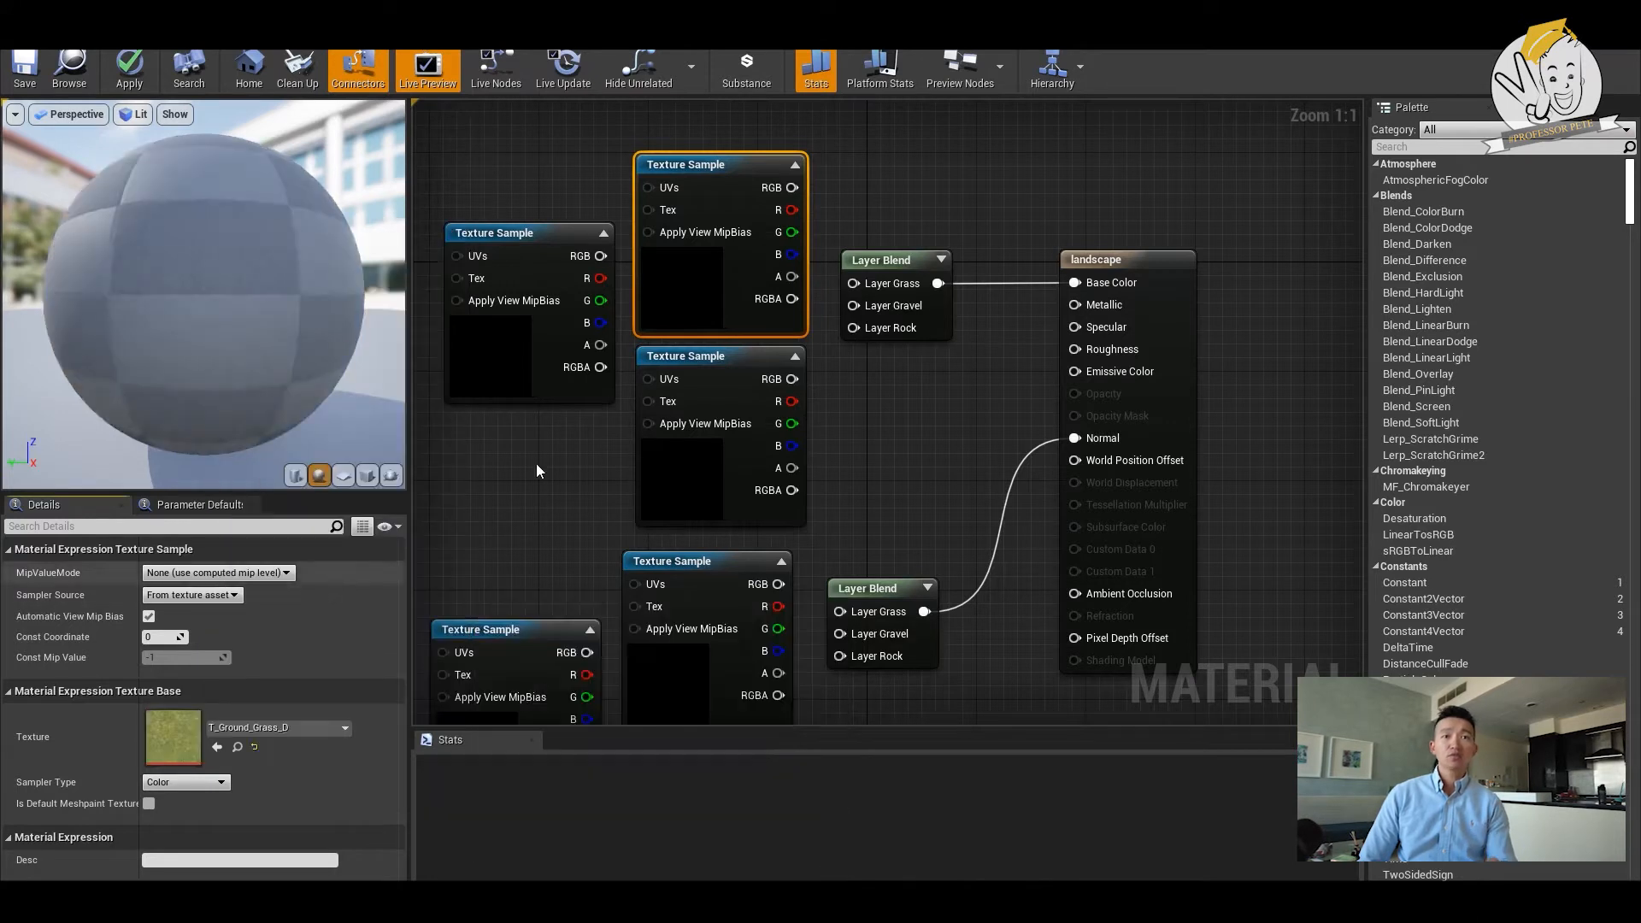
pyautogui.moveTo(788, 187); pyautogui.dragTo(846, 280)
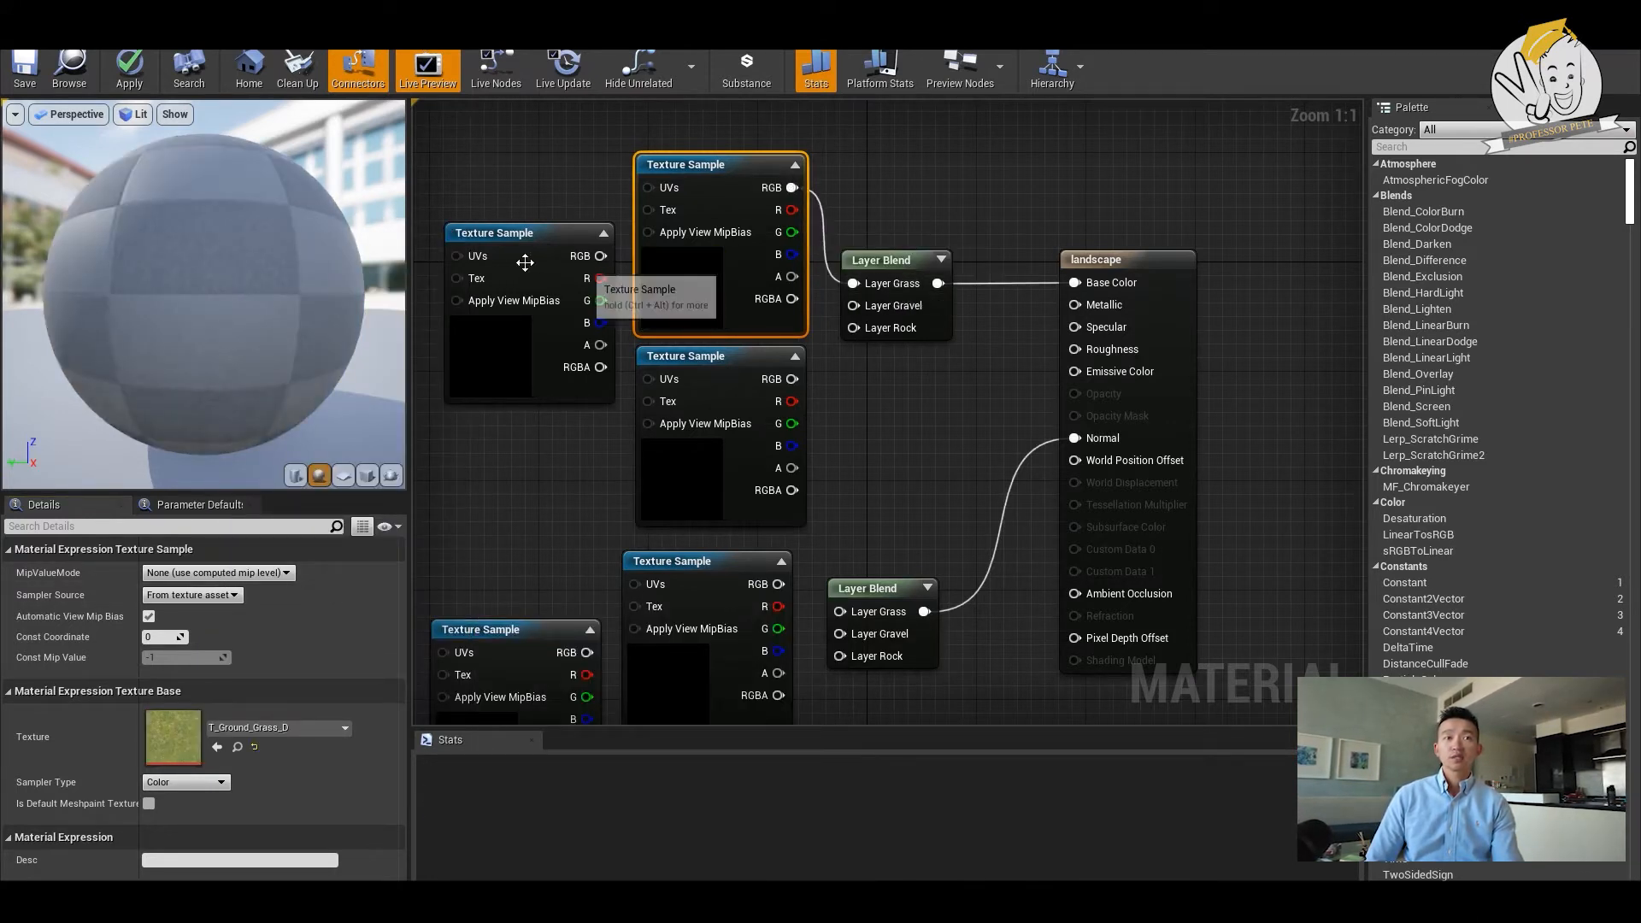
# - Assign T_gravelTile_01A_D_R to the leftmost sample of the upper group and connect its RGB output to the Base Color blend's Layer Gravel
pyautogui.click(475, 353)
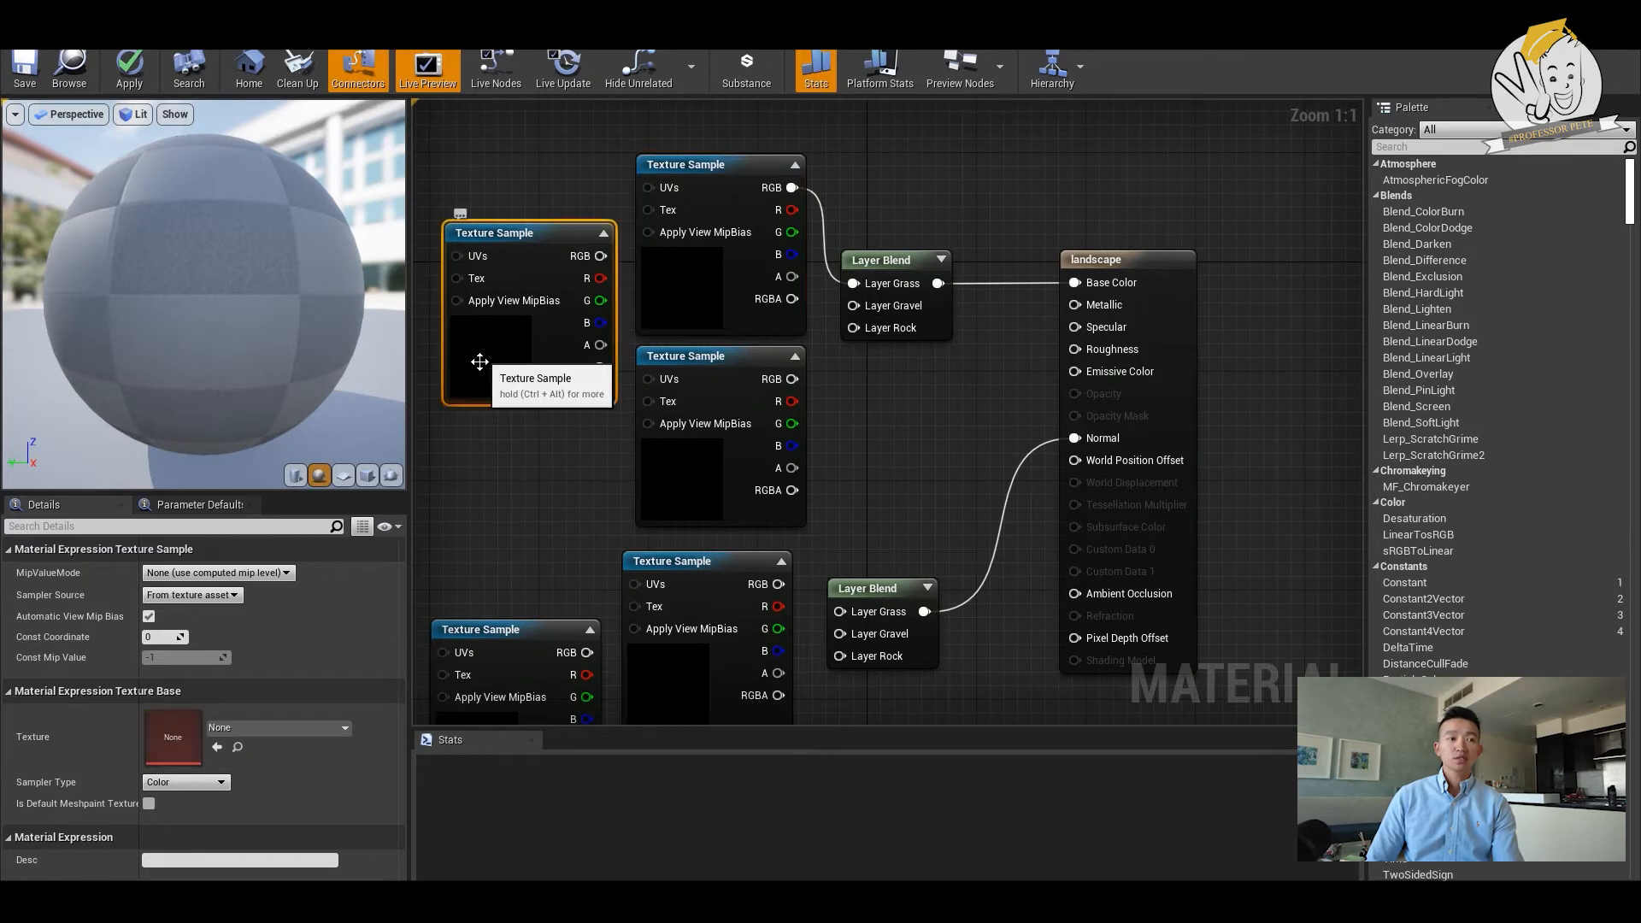
pyautogui.click(289, 728)
pyautogui.write('g')
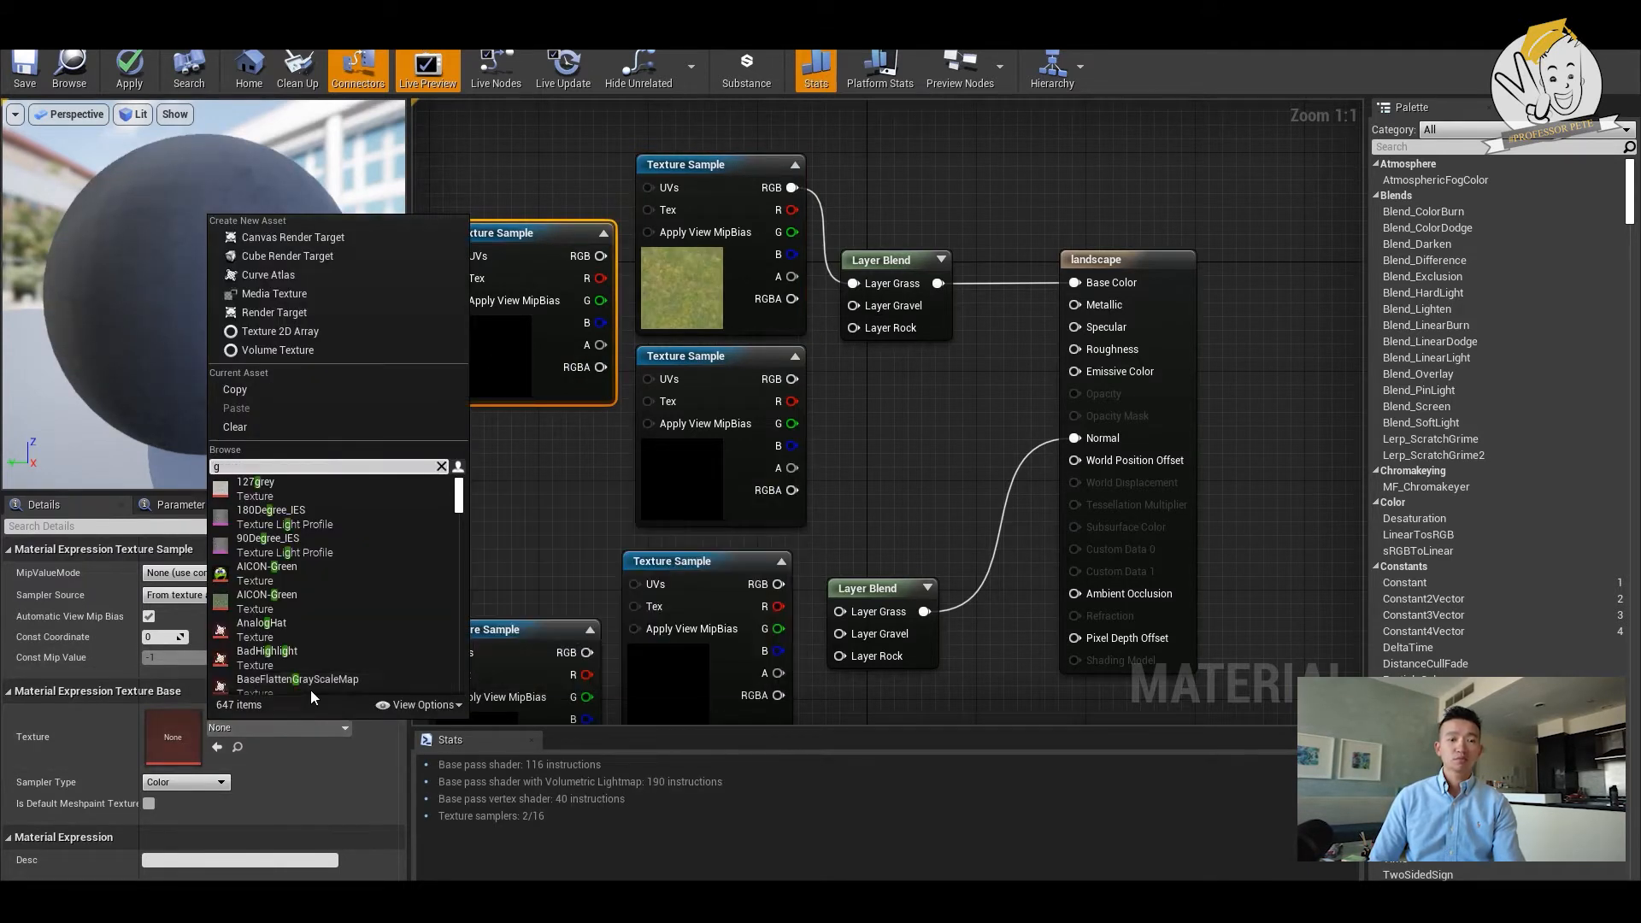
pyautogui.write('ravel')
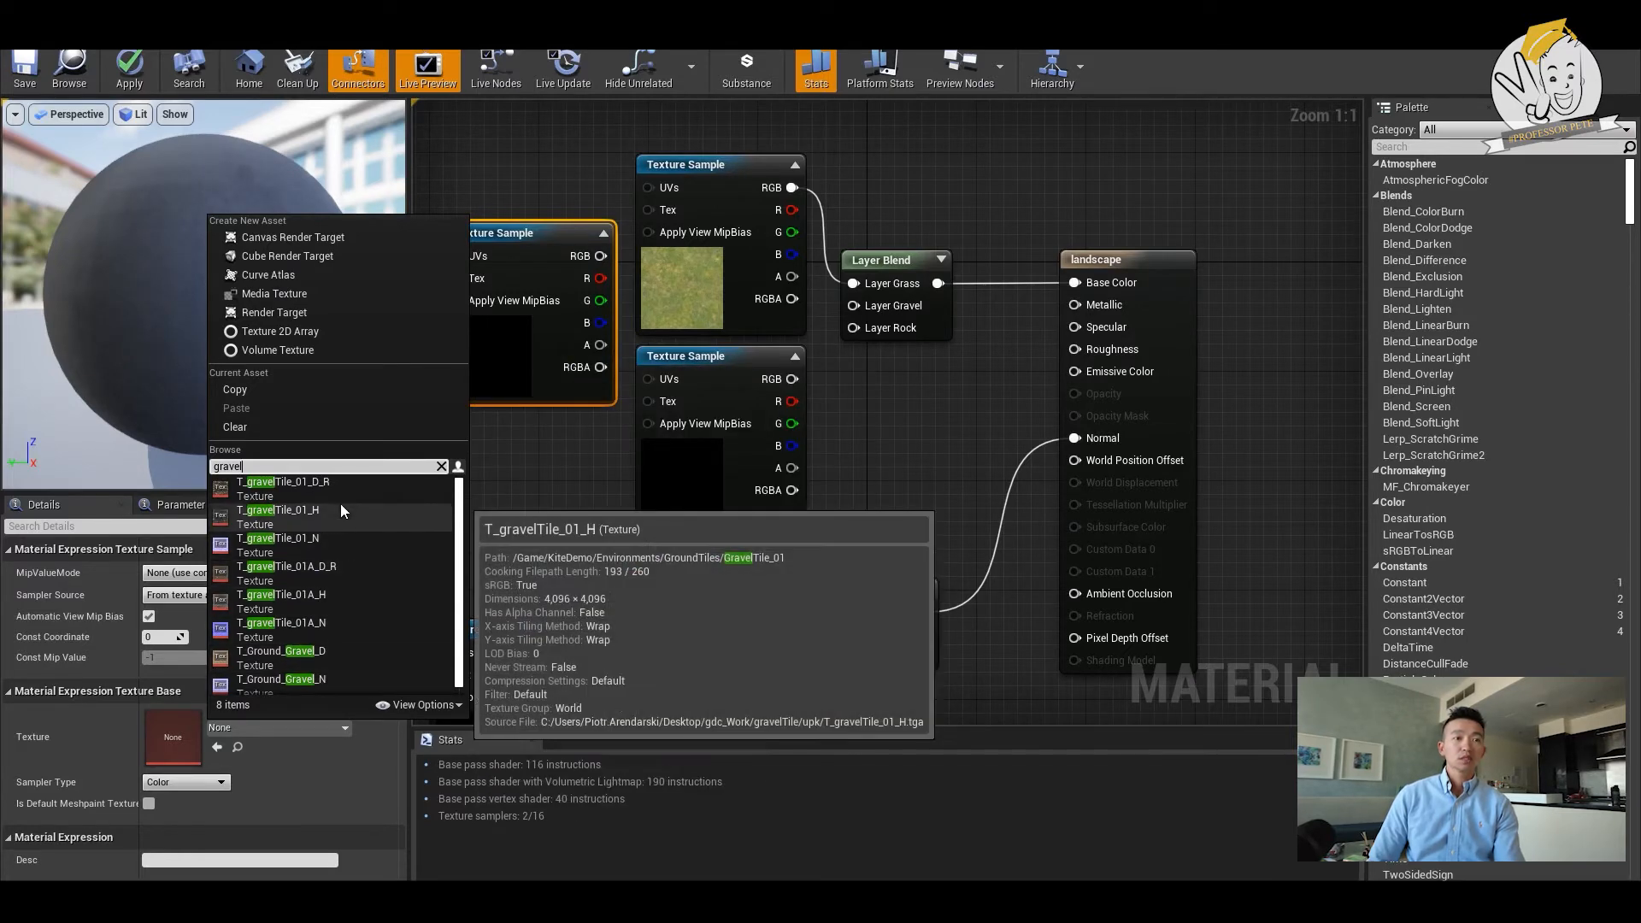
pyautogui.click(326, 571)
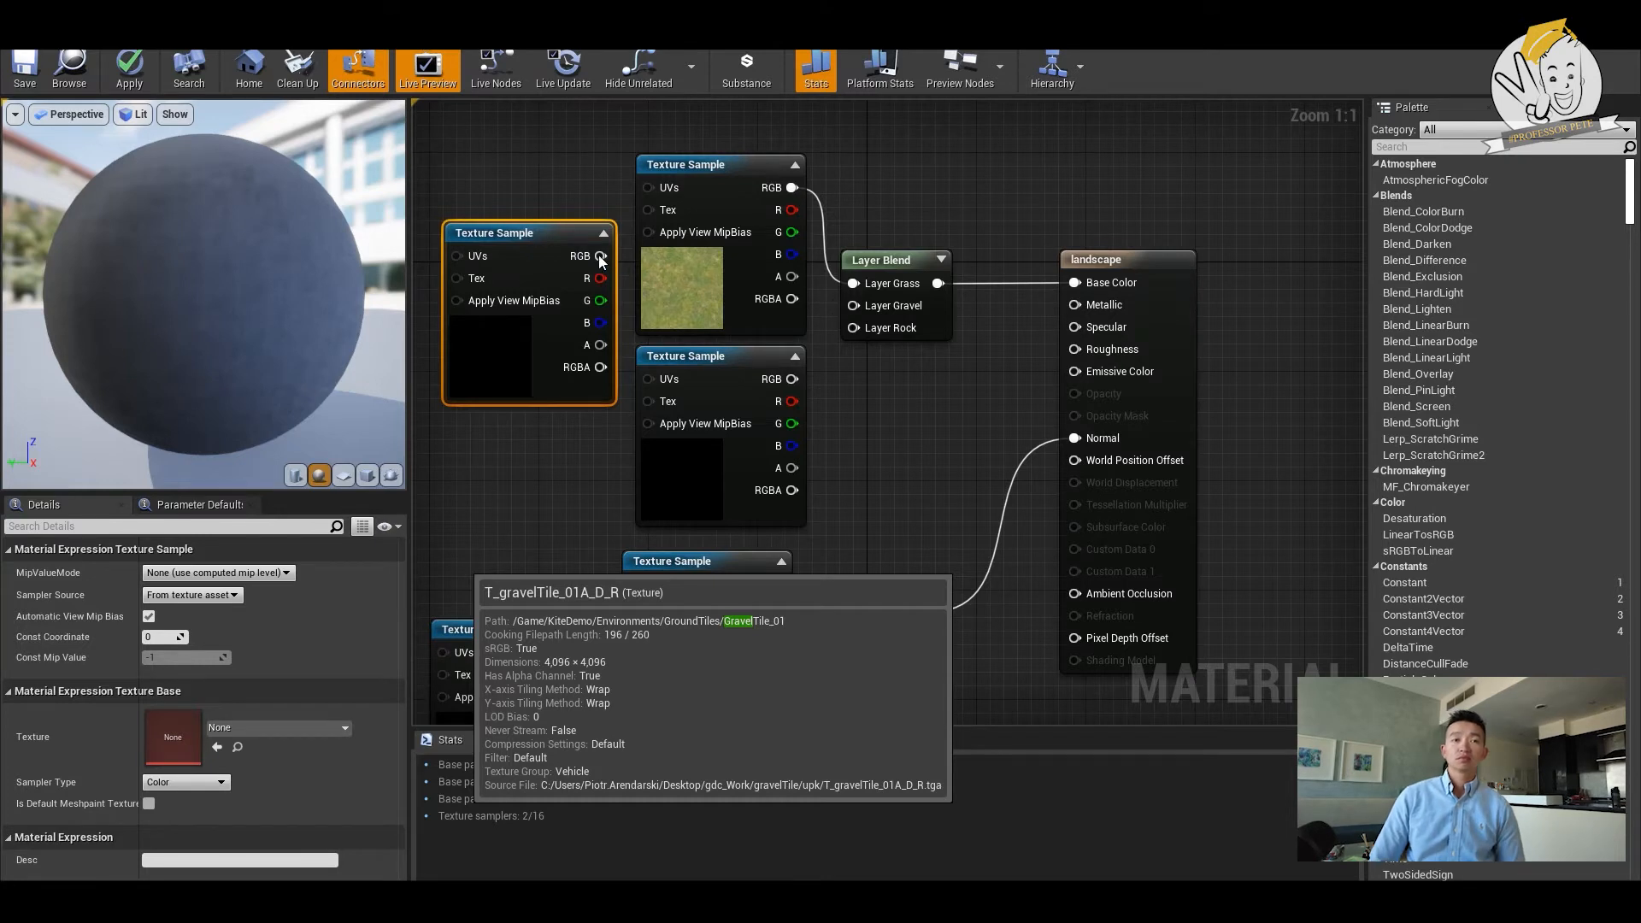
pyautogui.click(695, 382)
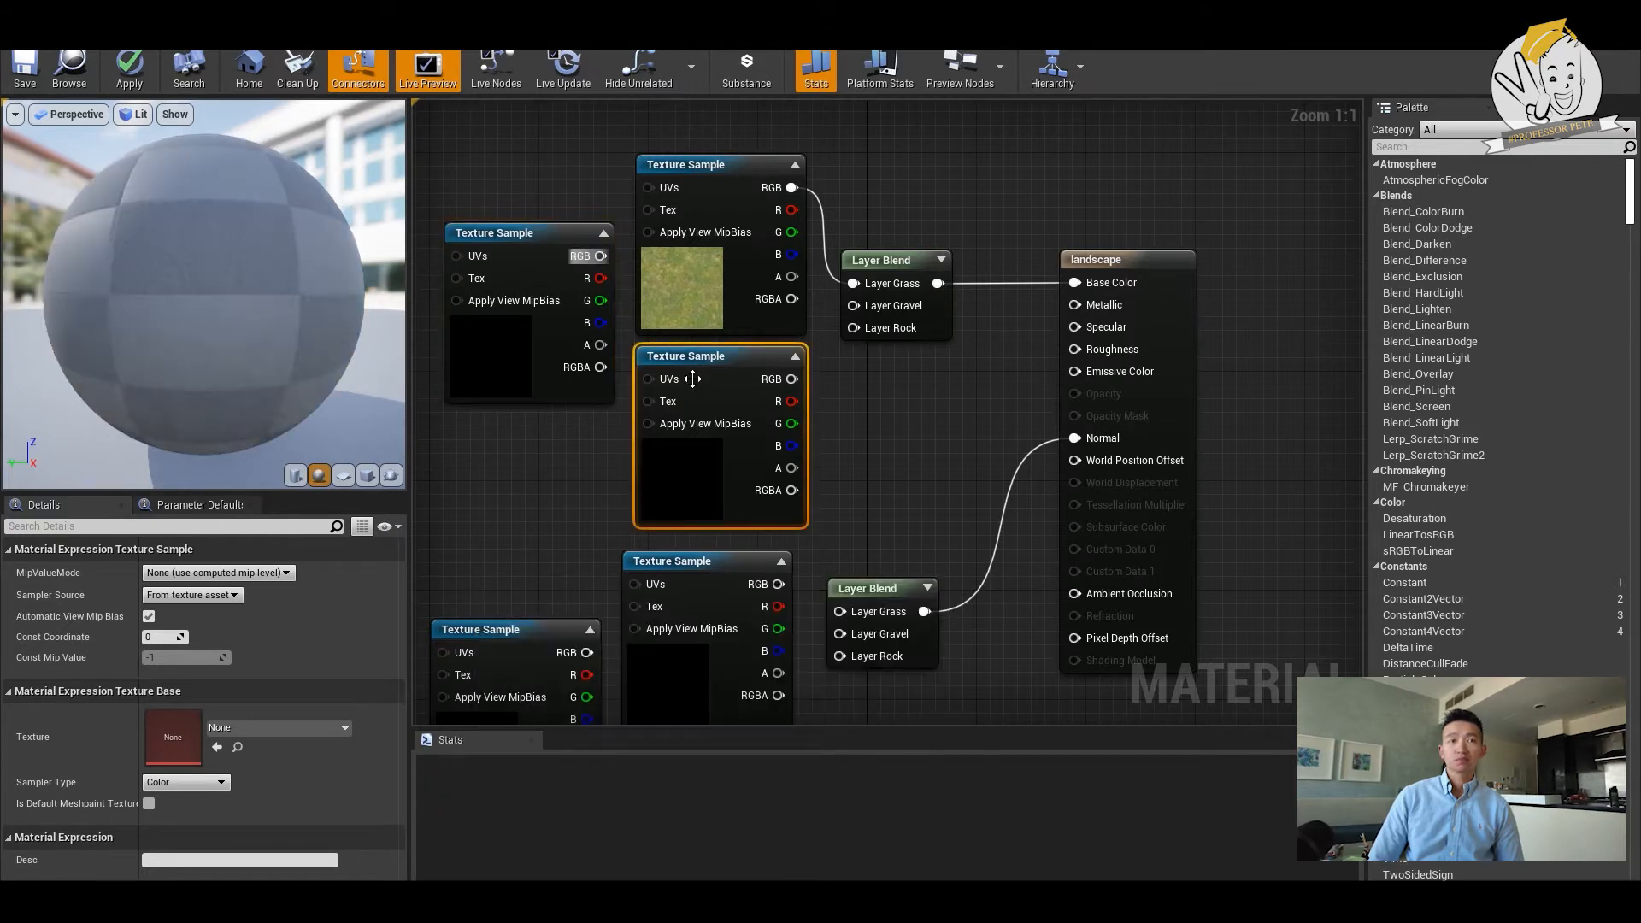
pyautogui.click(519, 235)
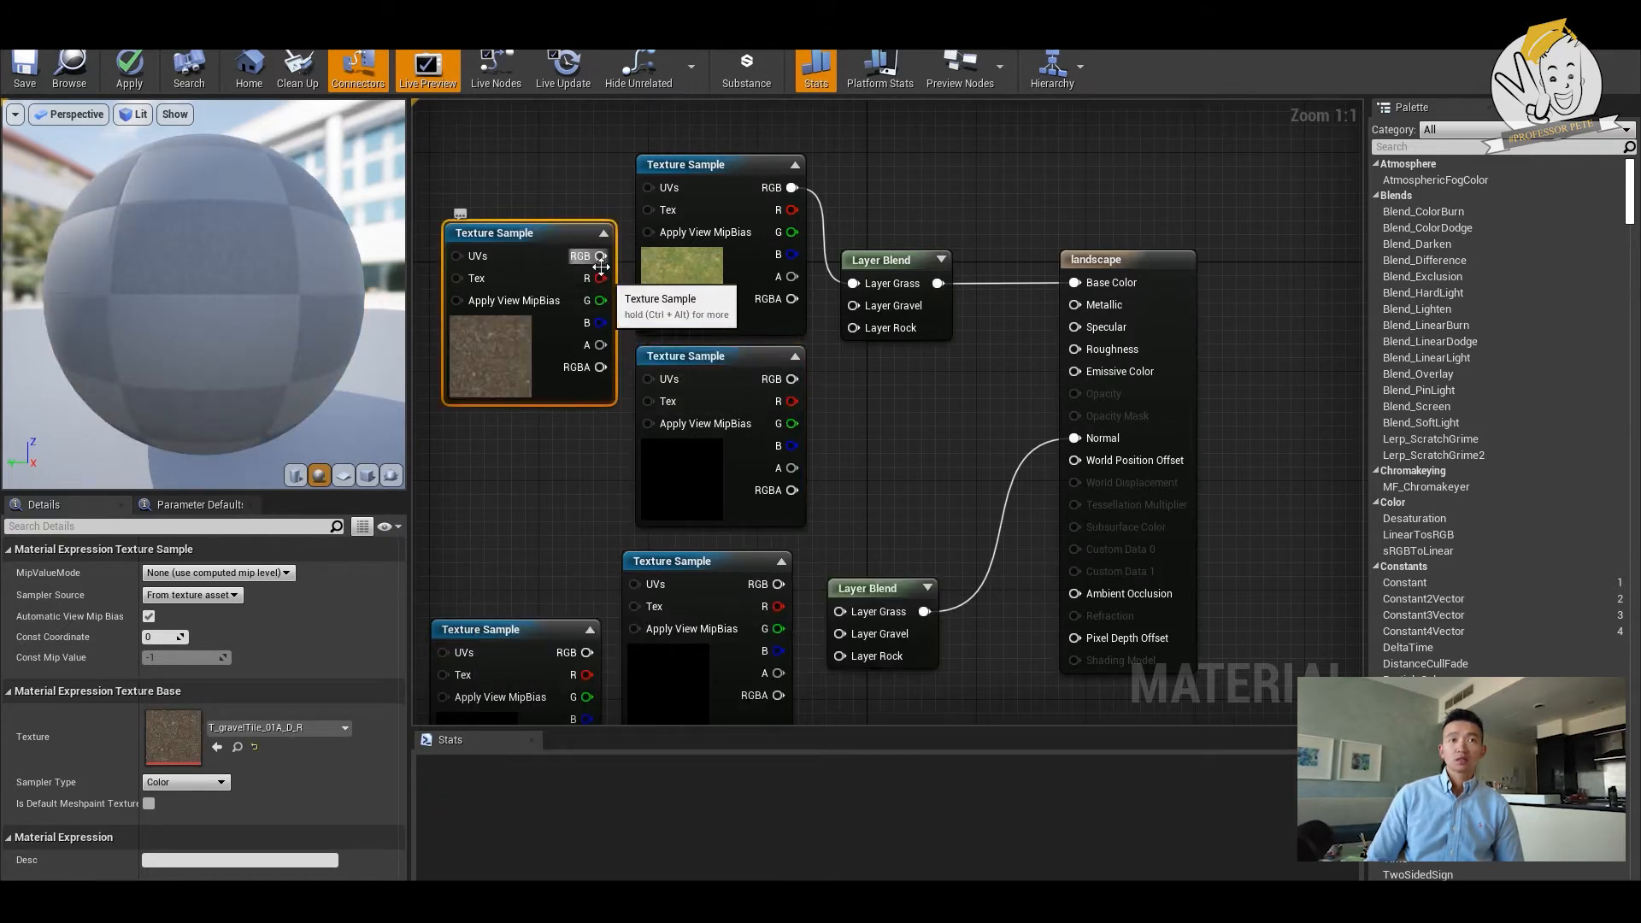
pyautogui.moveTo(602, 257); pyautogui.dragTo(854, 306)
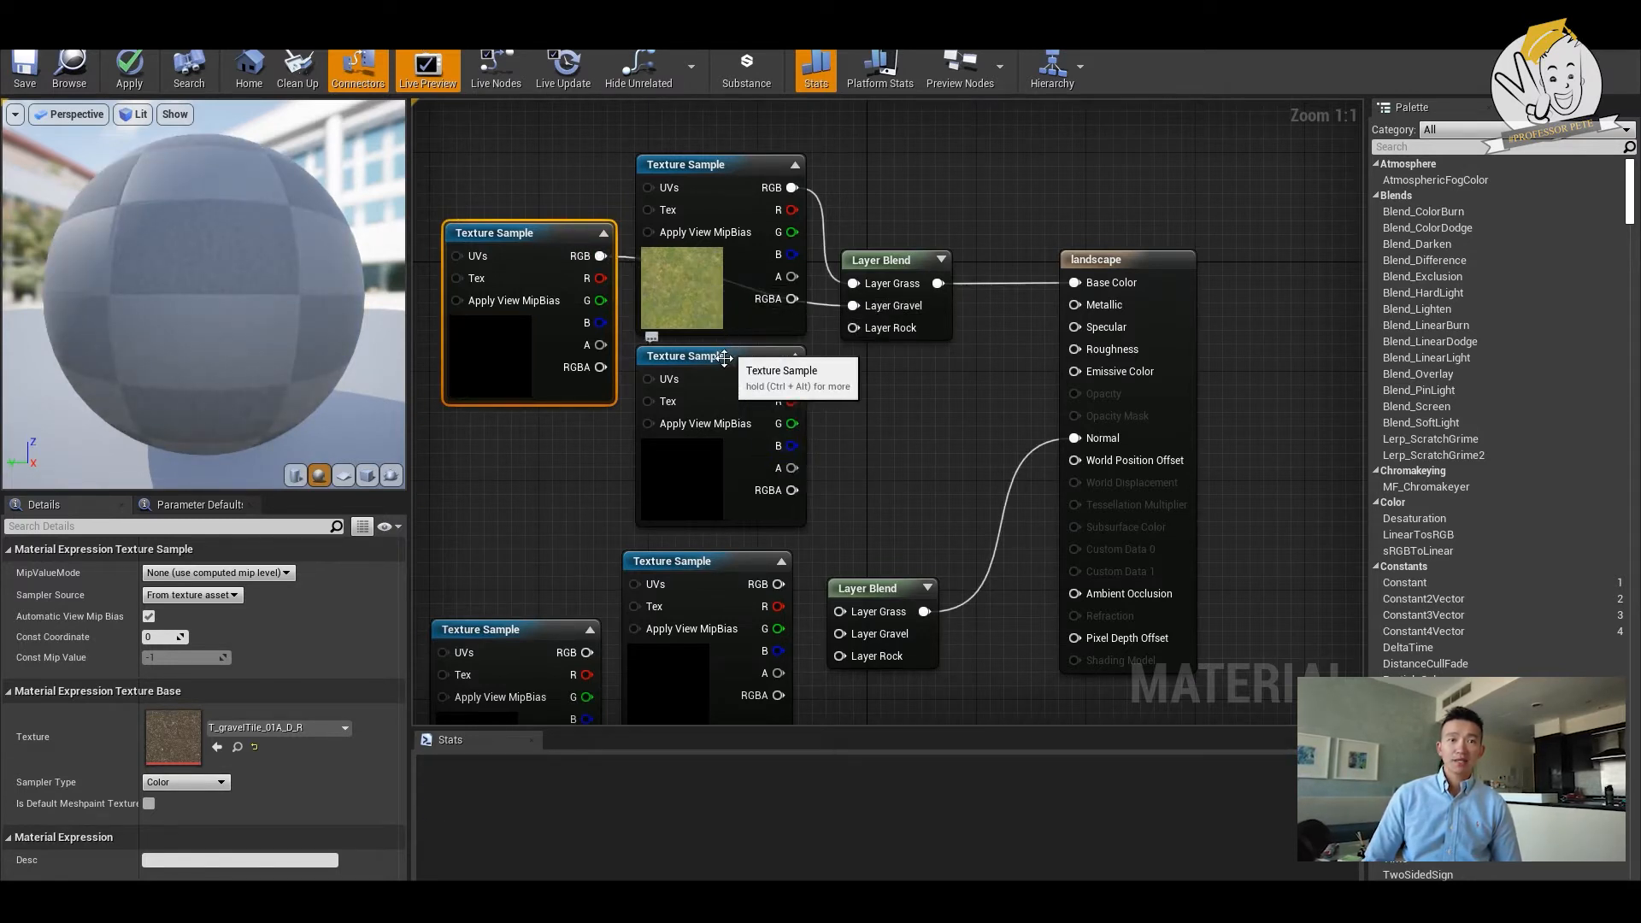
# - Assign T_Rock_Sandstone_D to the upper group's remaining empty sample and connect its RGB output to Layer Rock of the Base Color blend
pyautogui.click(697, 489)
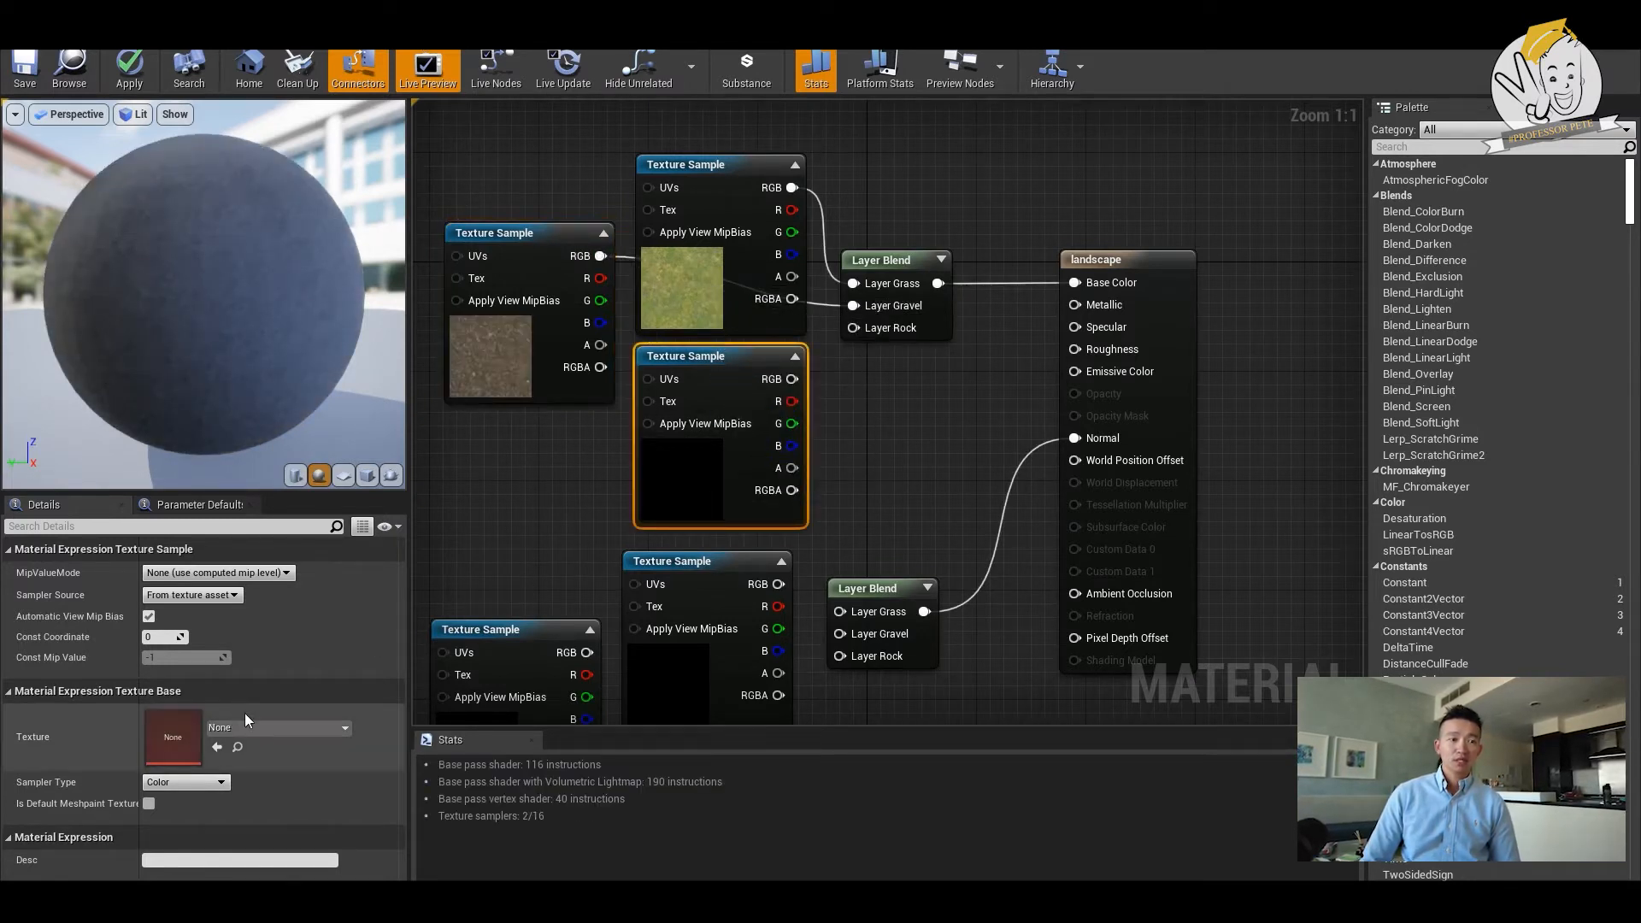
pyautogui.click(263, 729)
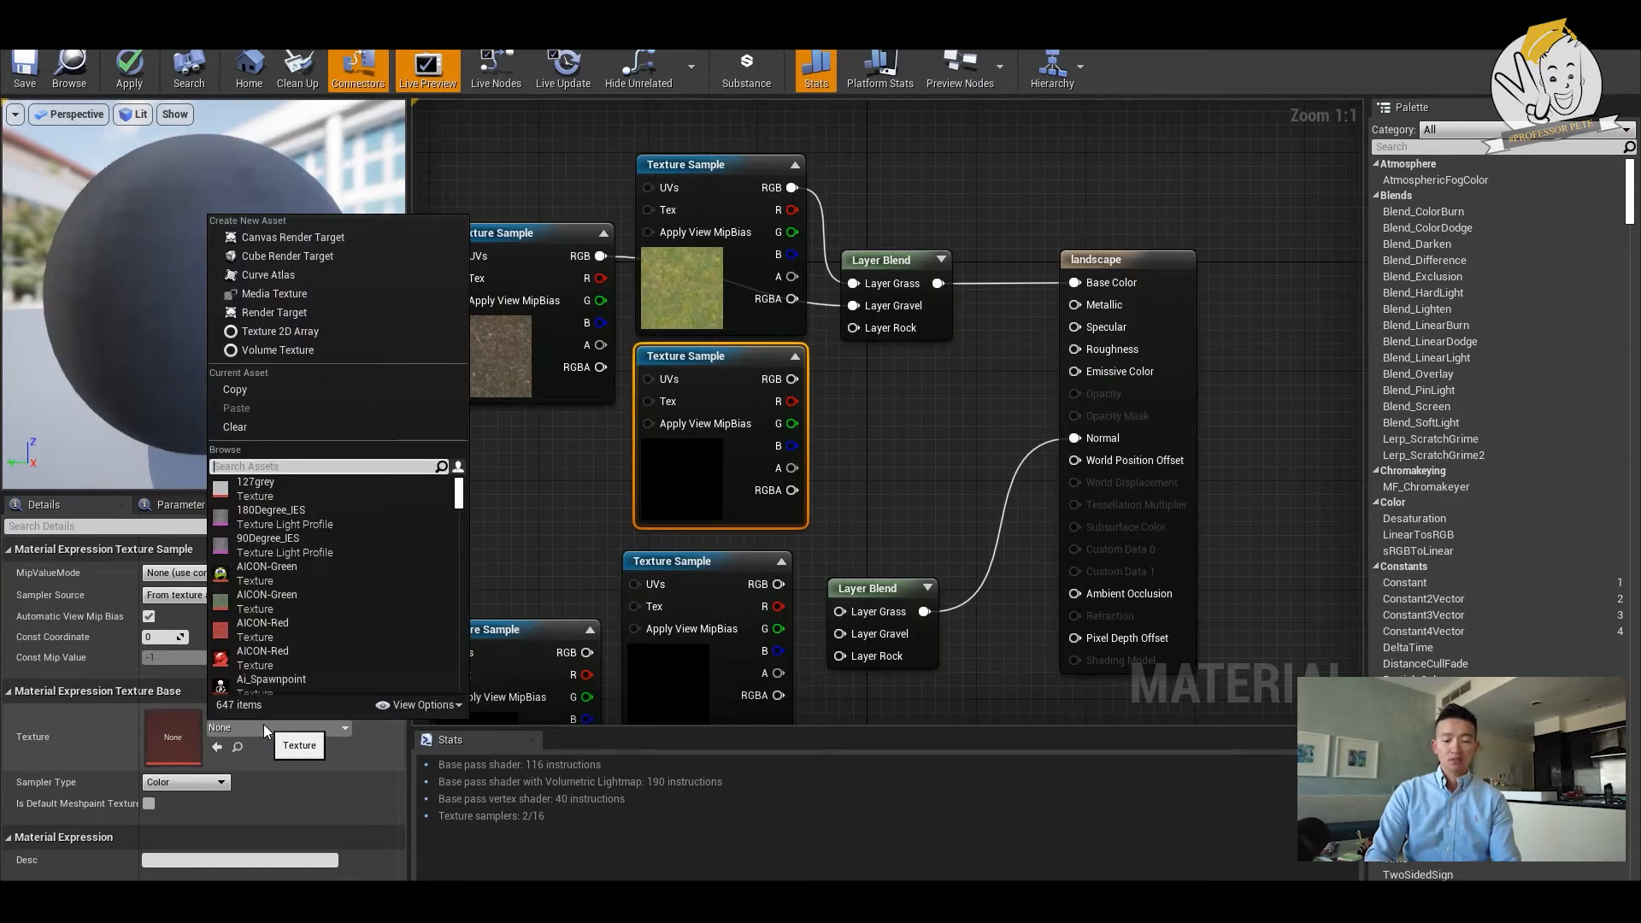
pyautogui.write('dirt')
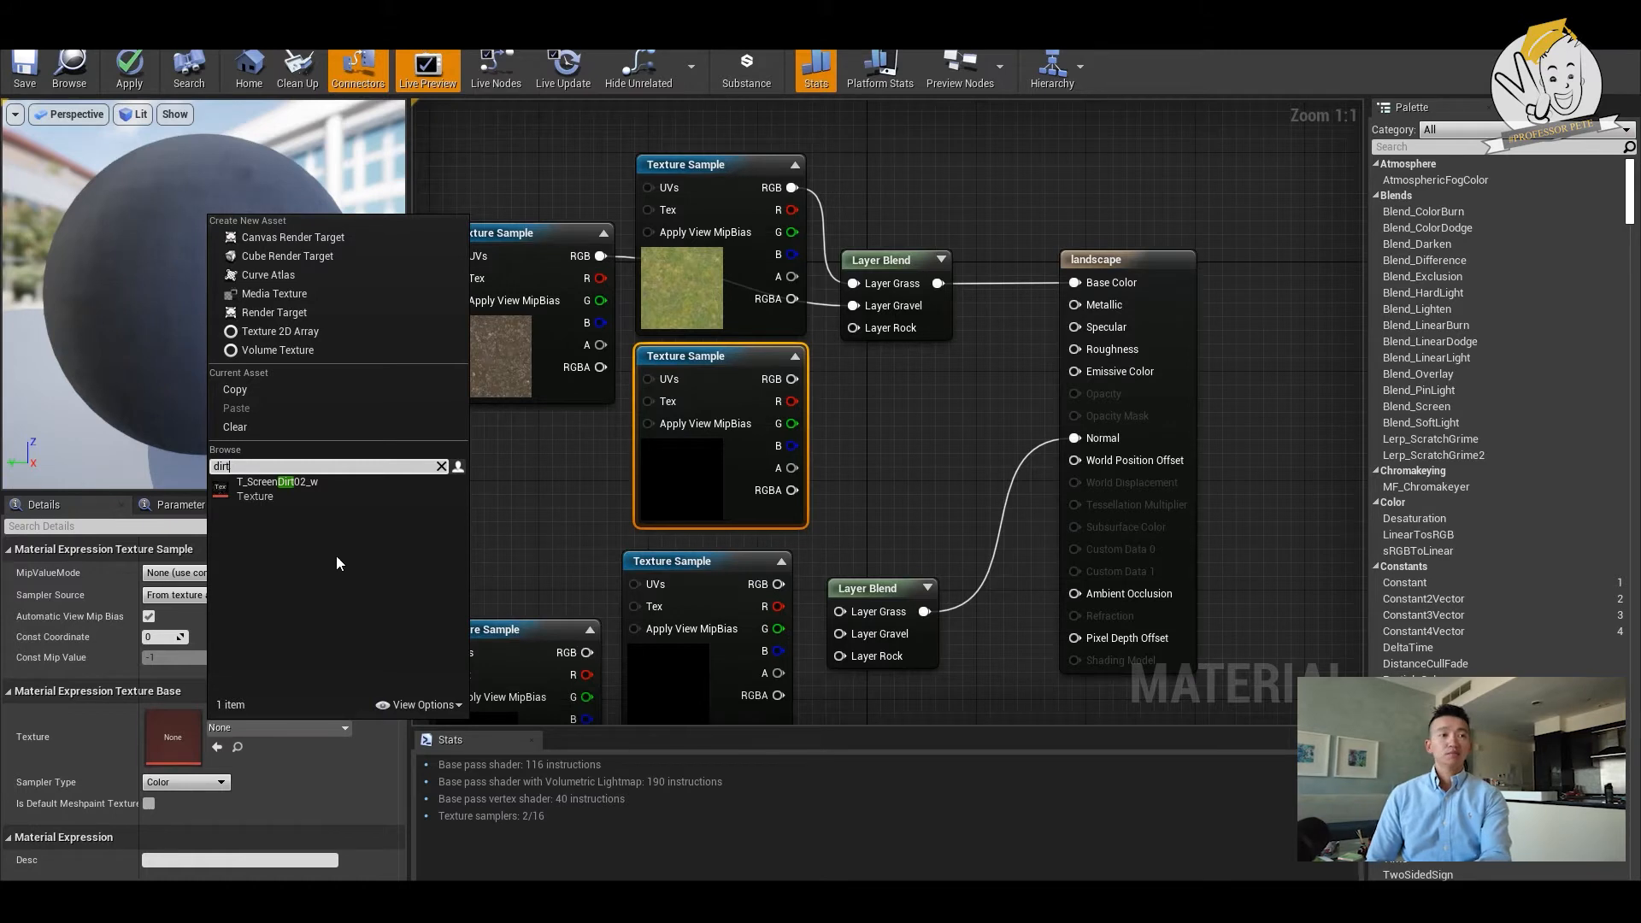
pyautogui.press('BackSpace')
pyautogui.press('BackSpace')
pyautogui.press('BackSpace')
pyautogui.press('BackSpace')
pyautogui.write('rock')
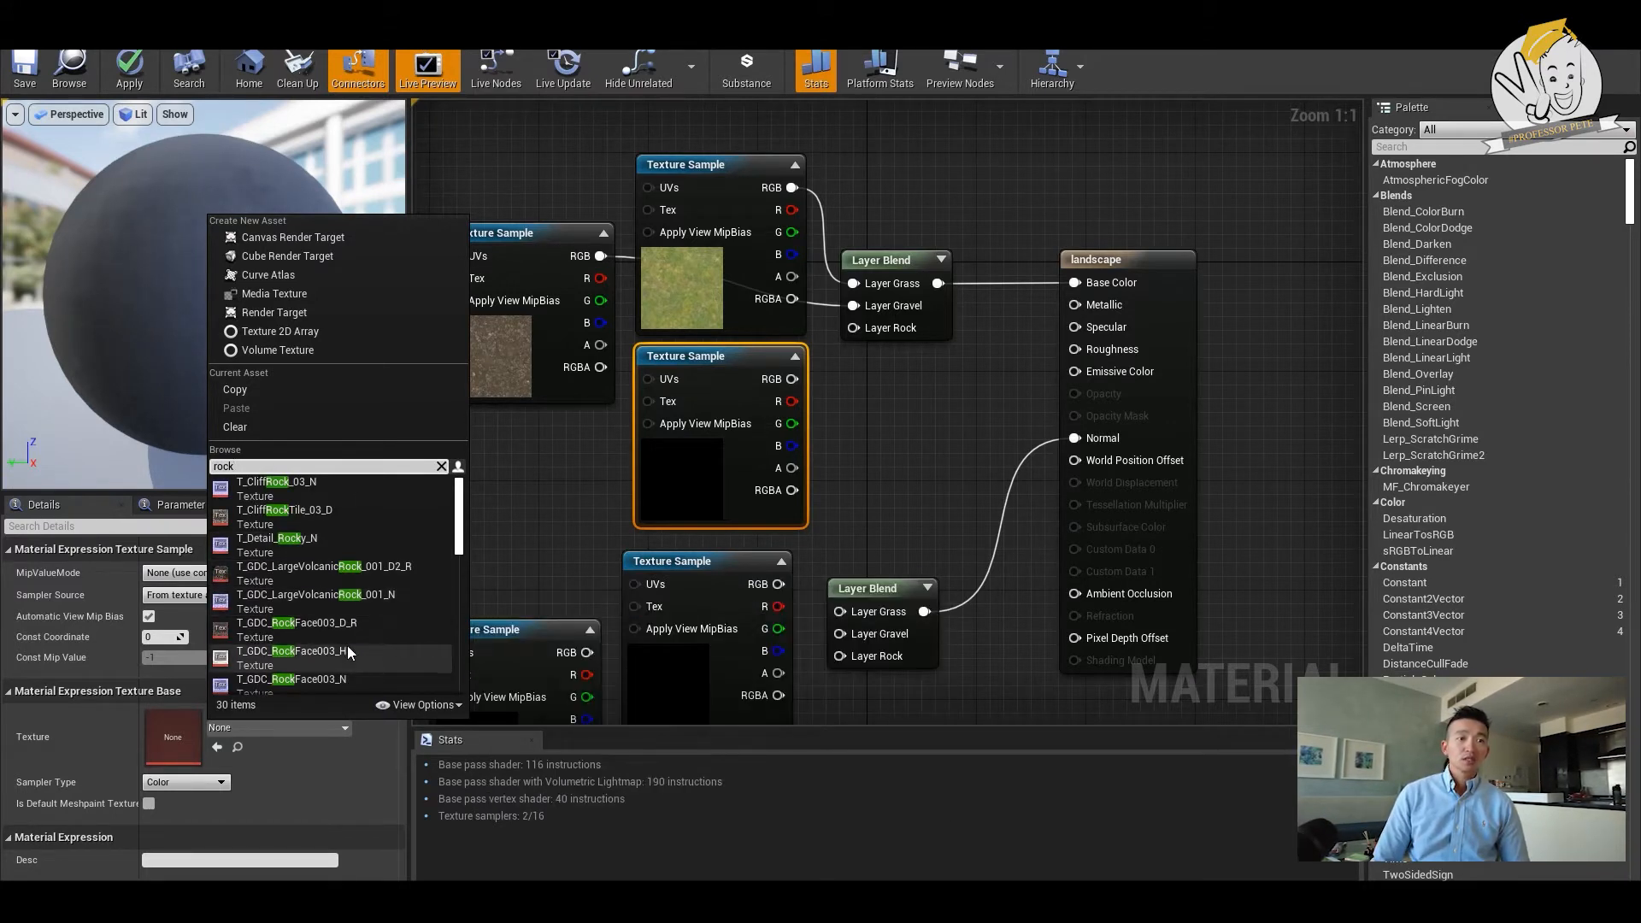
pyautogui.scroll(-2, 347, 645)
pyautogui.scroll(-2, 349, 653)
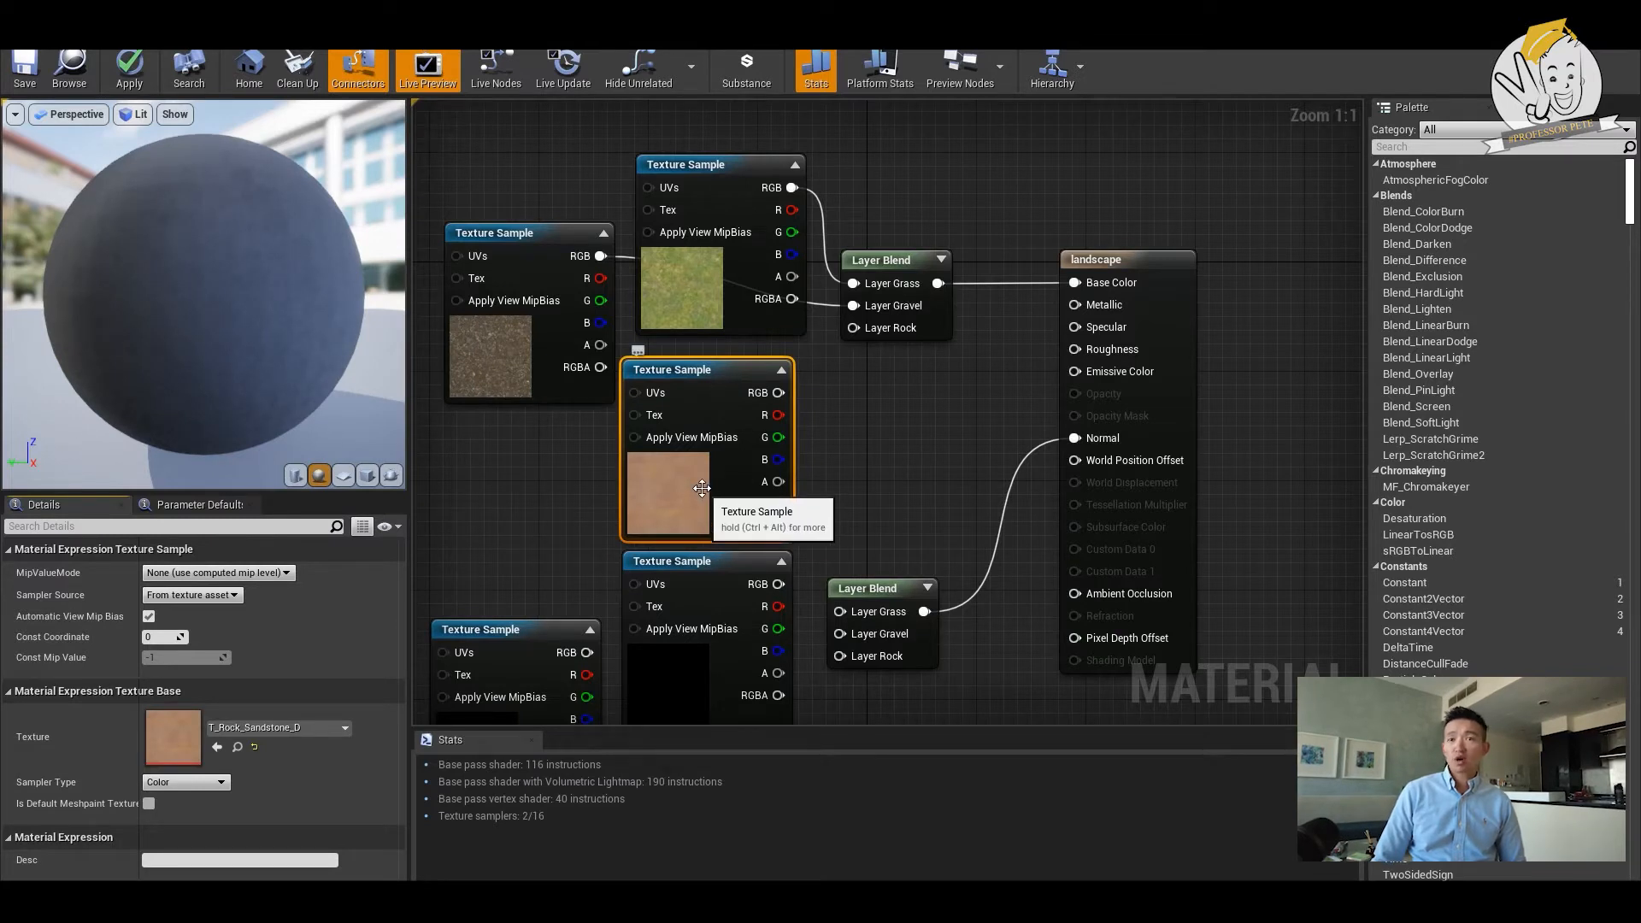
pyautogui.moveTo(780, 393); pyautogui.dragTo(853, 329)
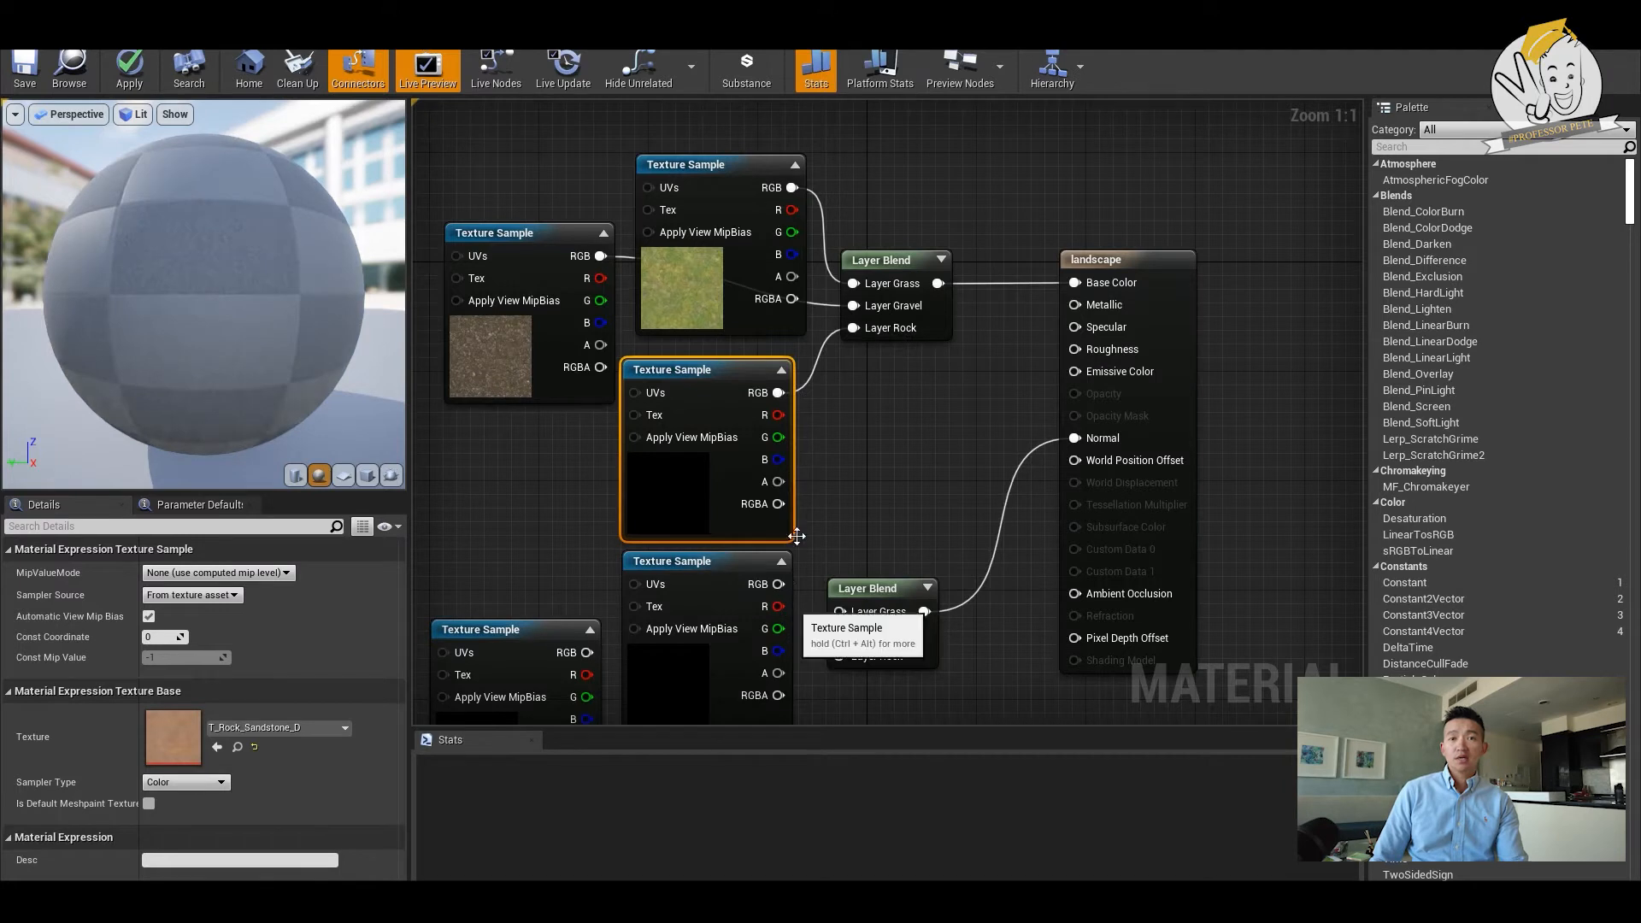
# - Assign the T_Ground_Grass_N normal texture to the top TextureSample of the group beside the Normal Layer Blend
pyautogui.moveTo(832, 490); pyautogui.dragTo(916, 276, button='right')
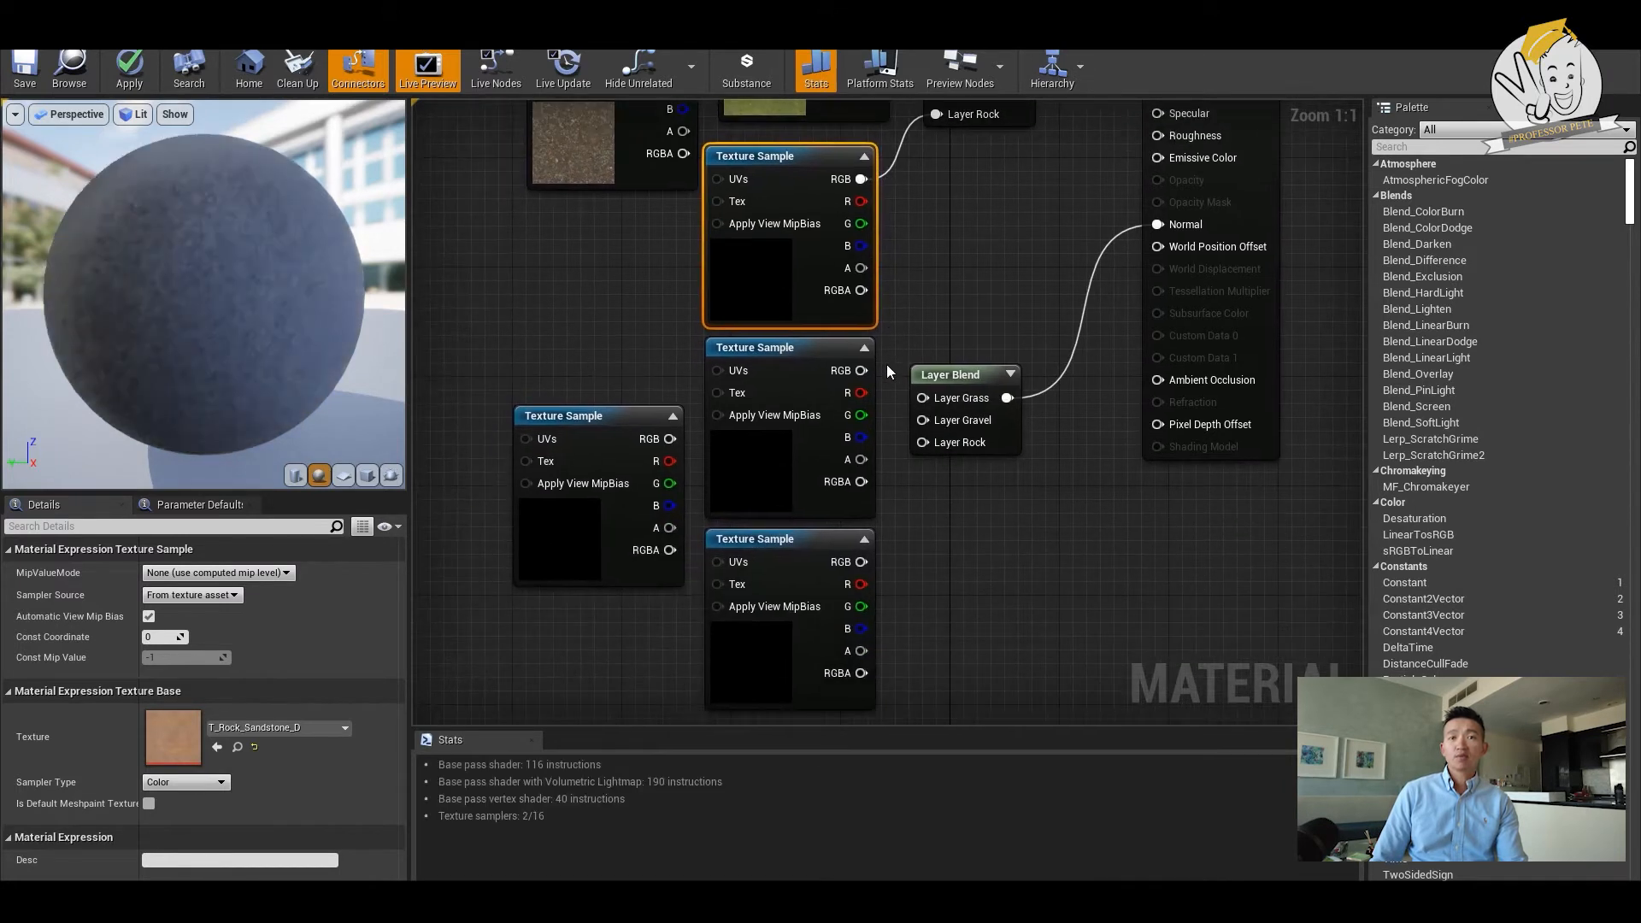
pyautogui.click(764, 484)
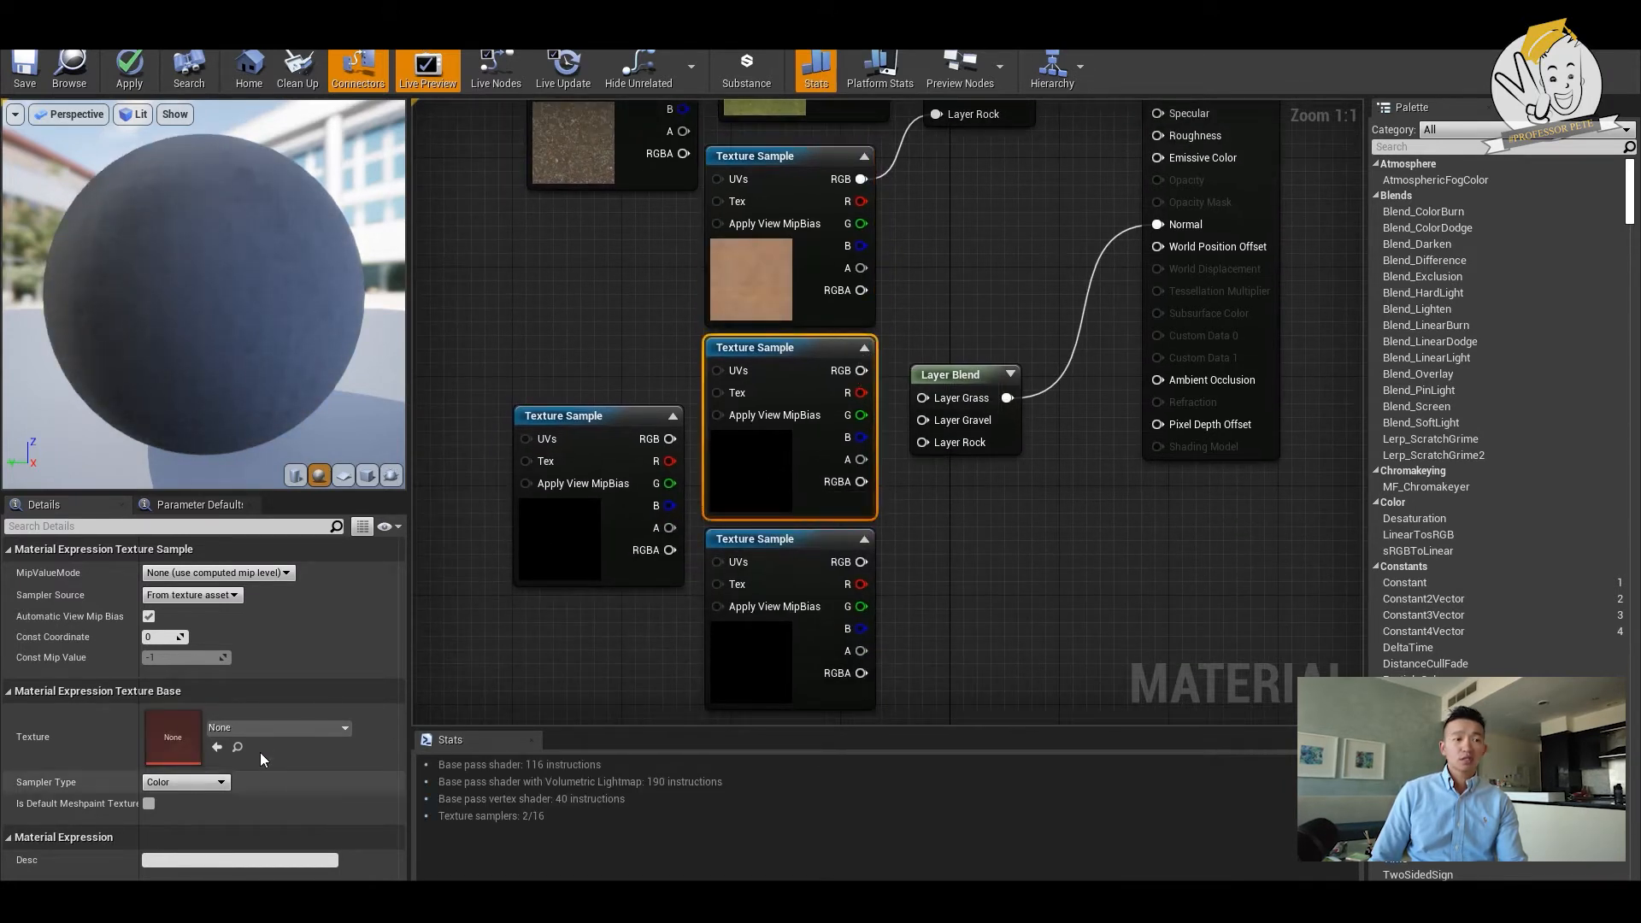
pyautogui.click(260, 727)
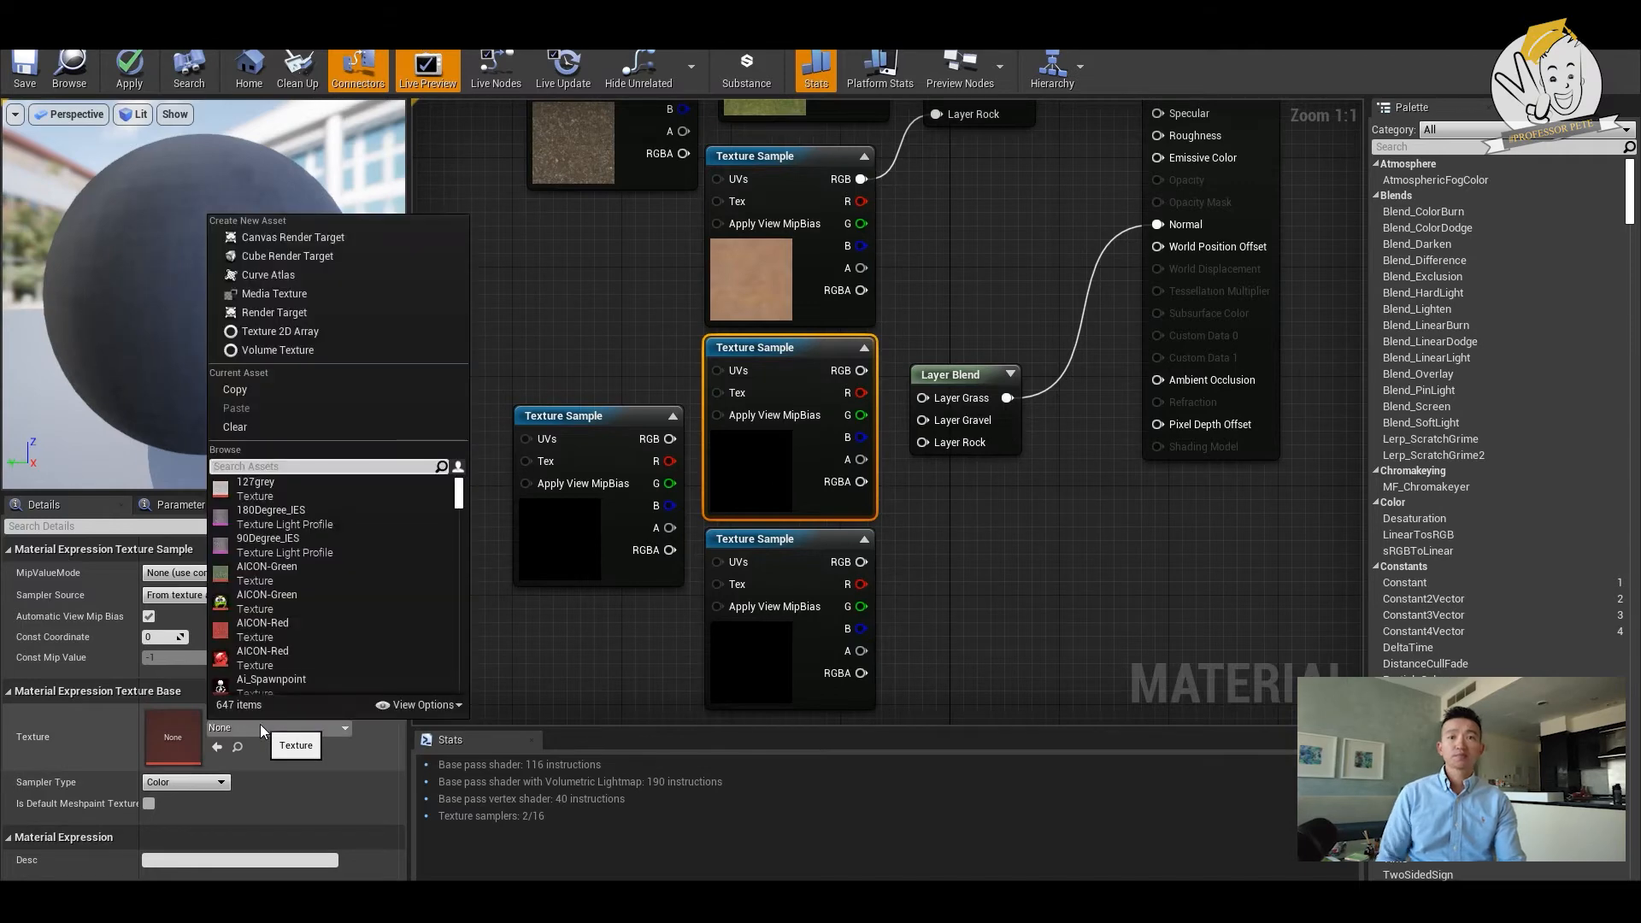
pyautogui.write('ss')
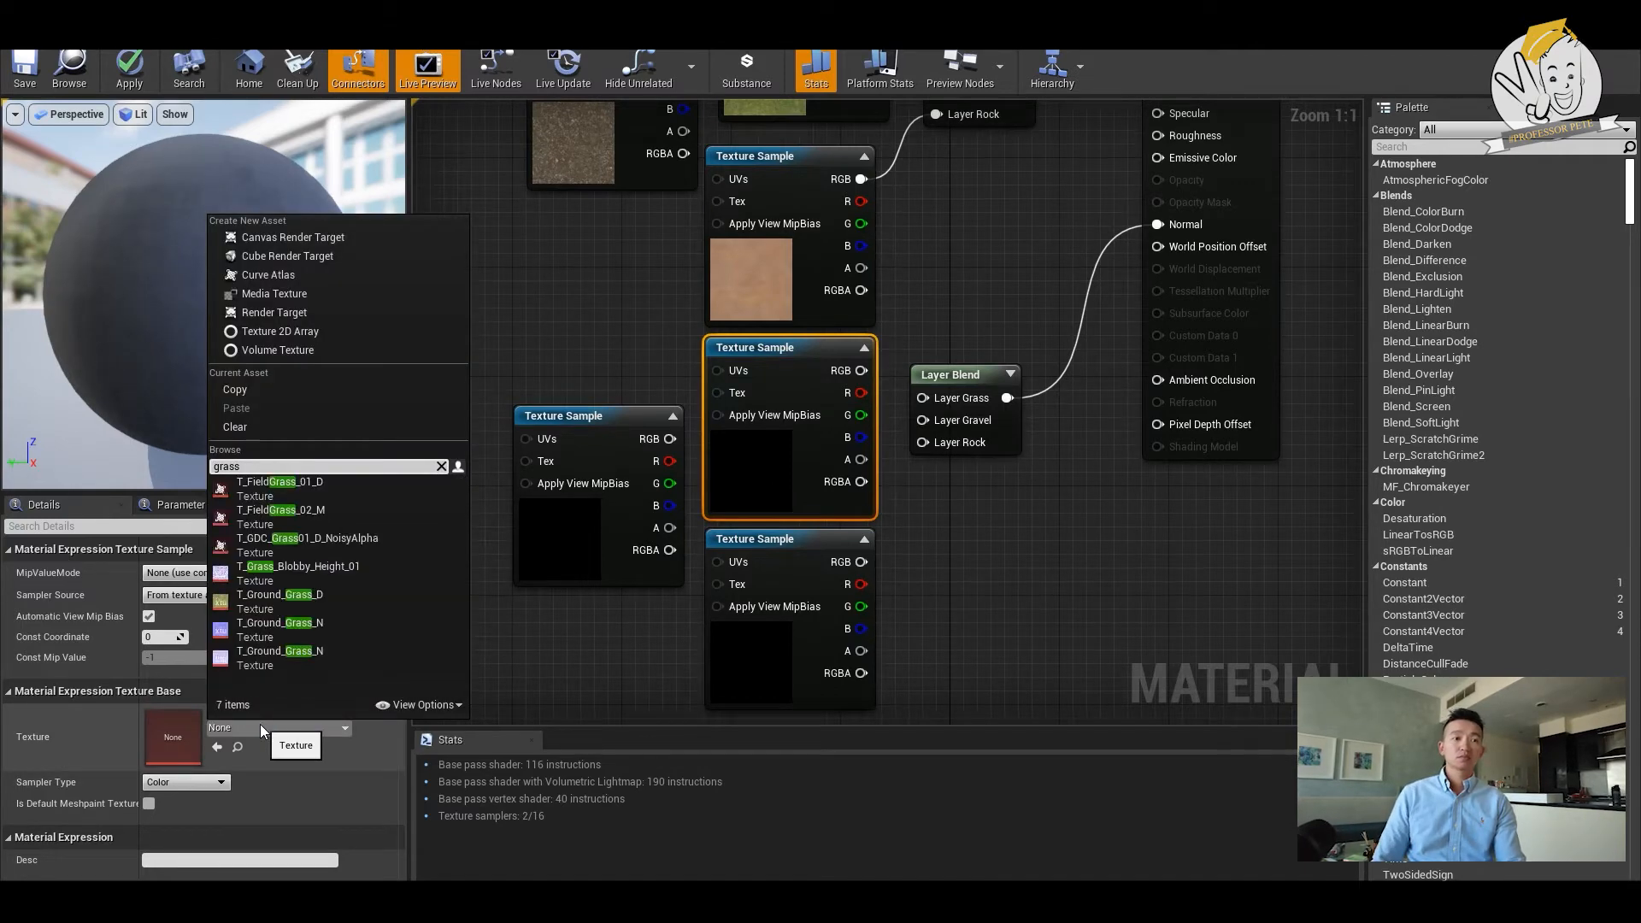
pyautogui.click(319, 629)
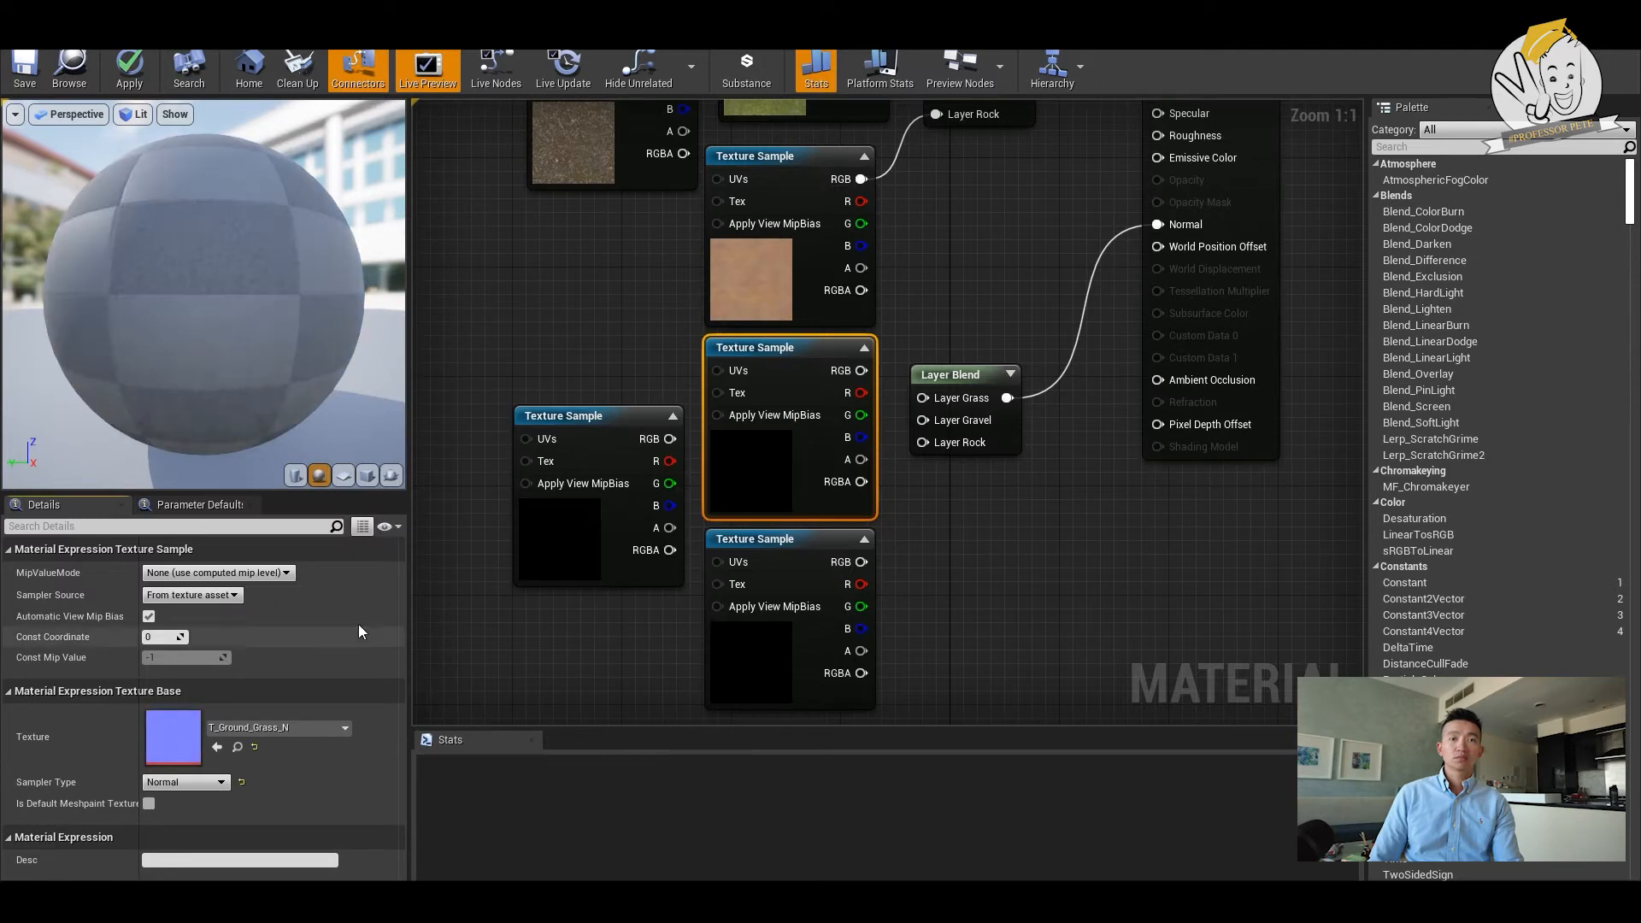
# - Assign a gravel normal texture to the leftmost TextureSample of the group beside the Normal Layer Blend
pyautogui.click(579, 529)
pyautogui.click(290, 728)
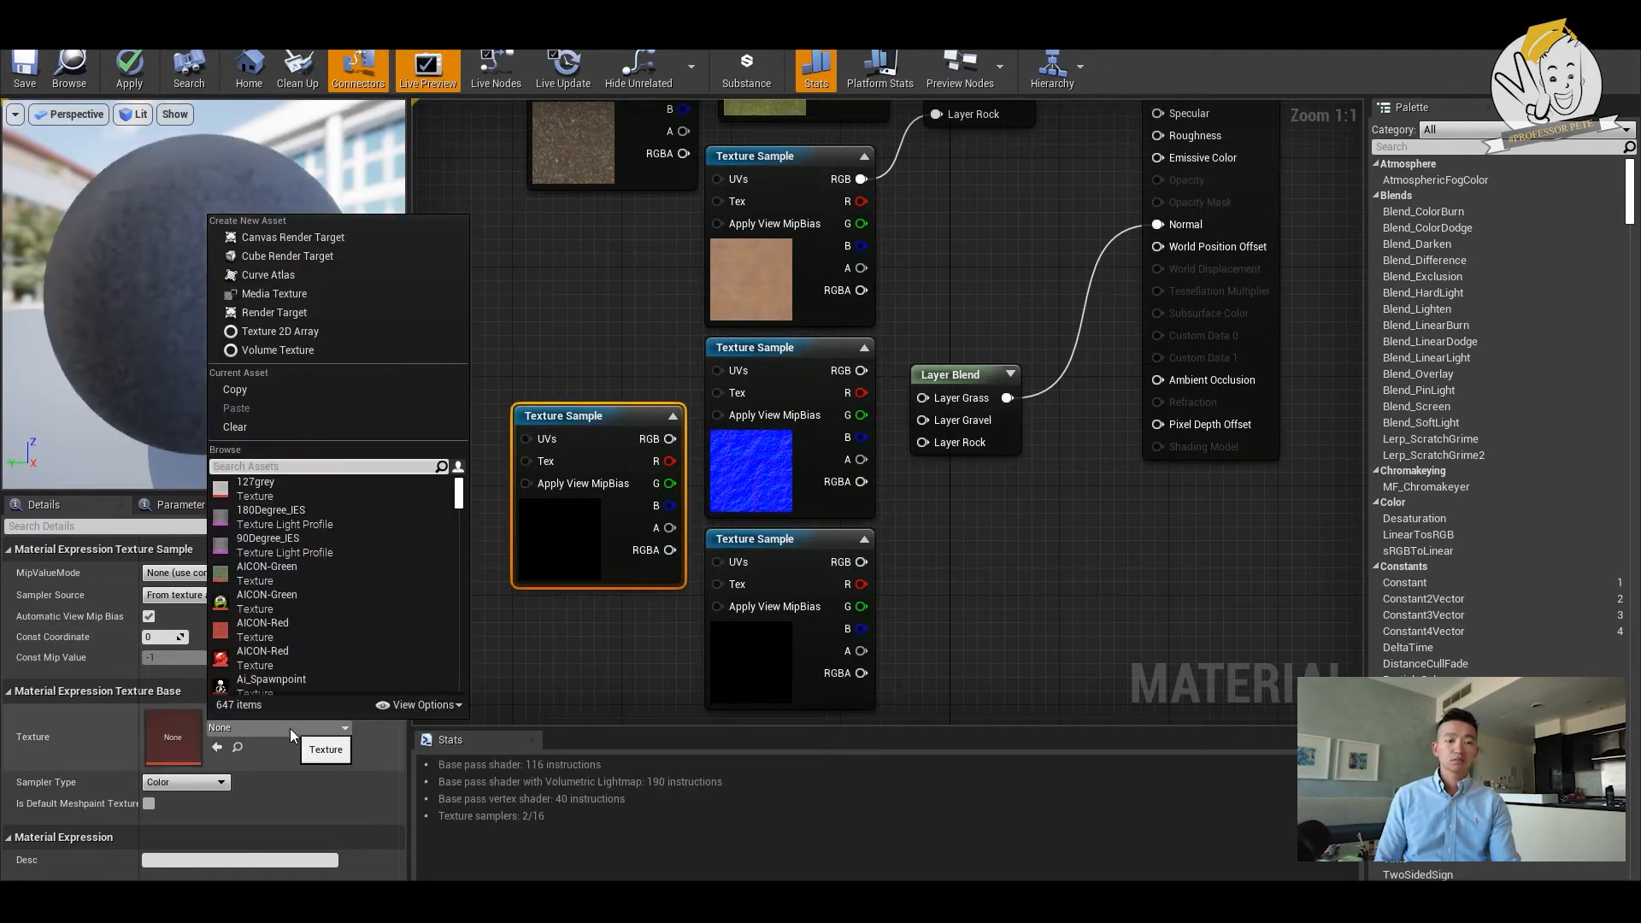
pyautogui.write('gra')
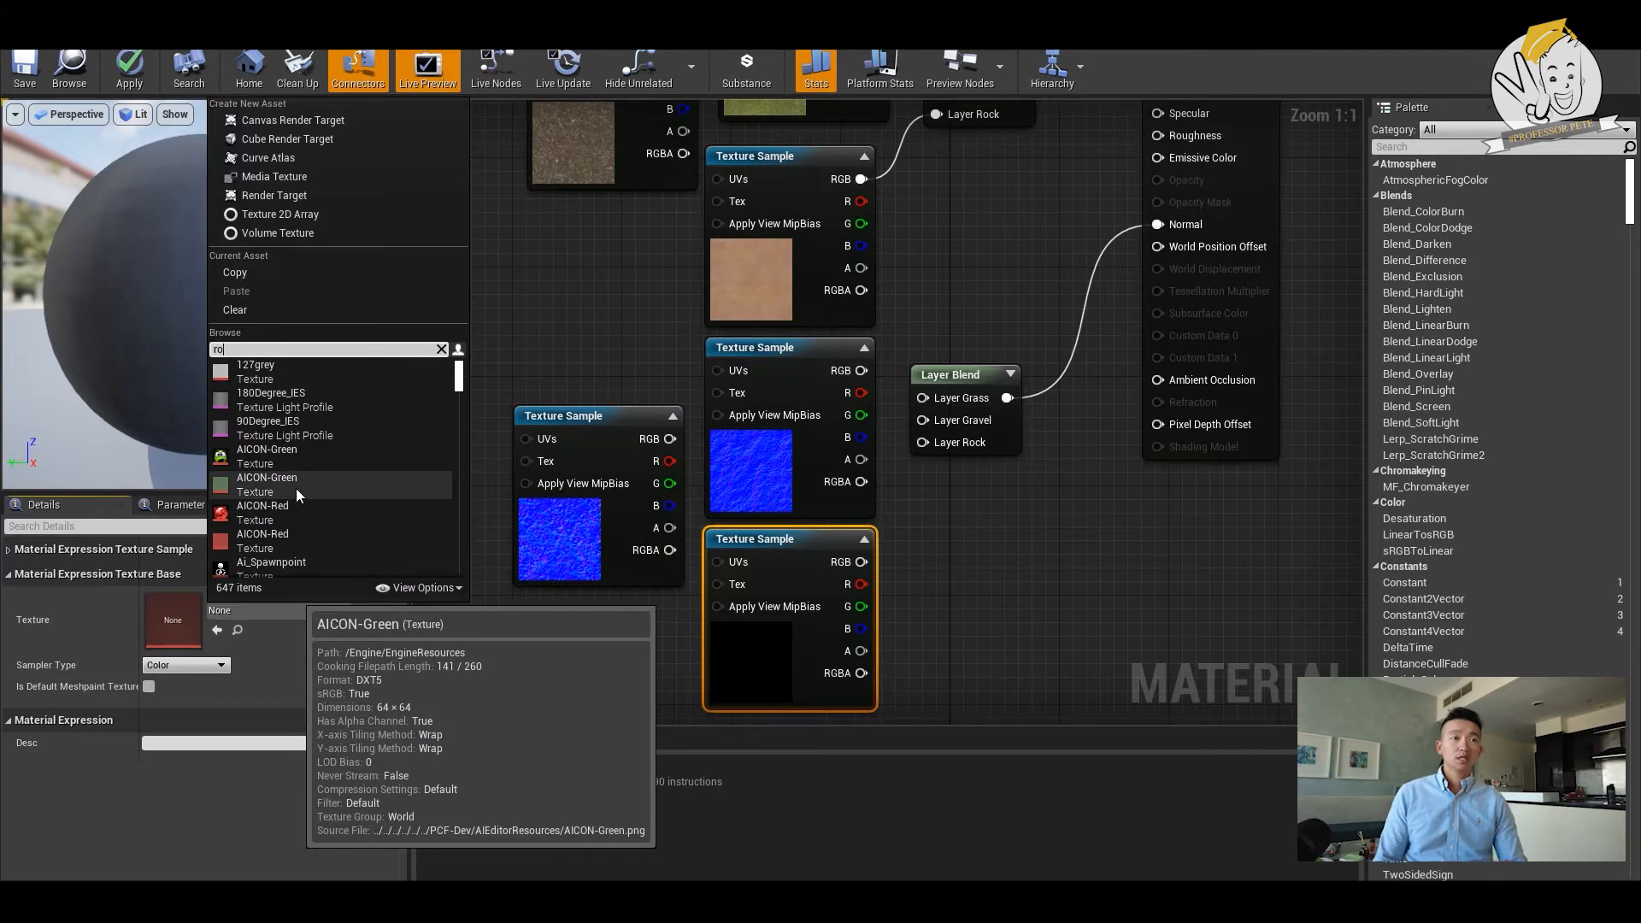
# - Assign the T_Rock_Sandstone_N normal texture to the lowest TextureSample of the group beside the Normal Layer Blend
pyautogui.scroll(-3, 334, 494)
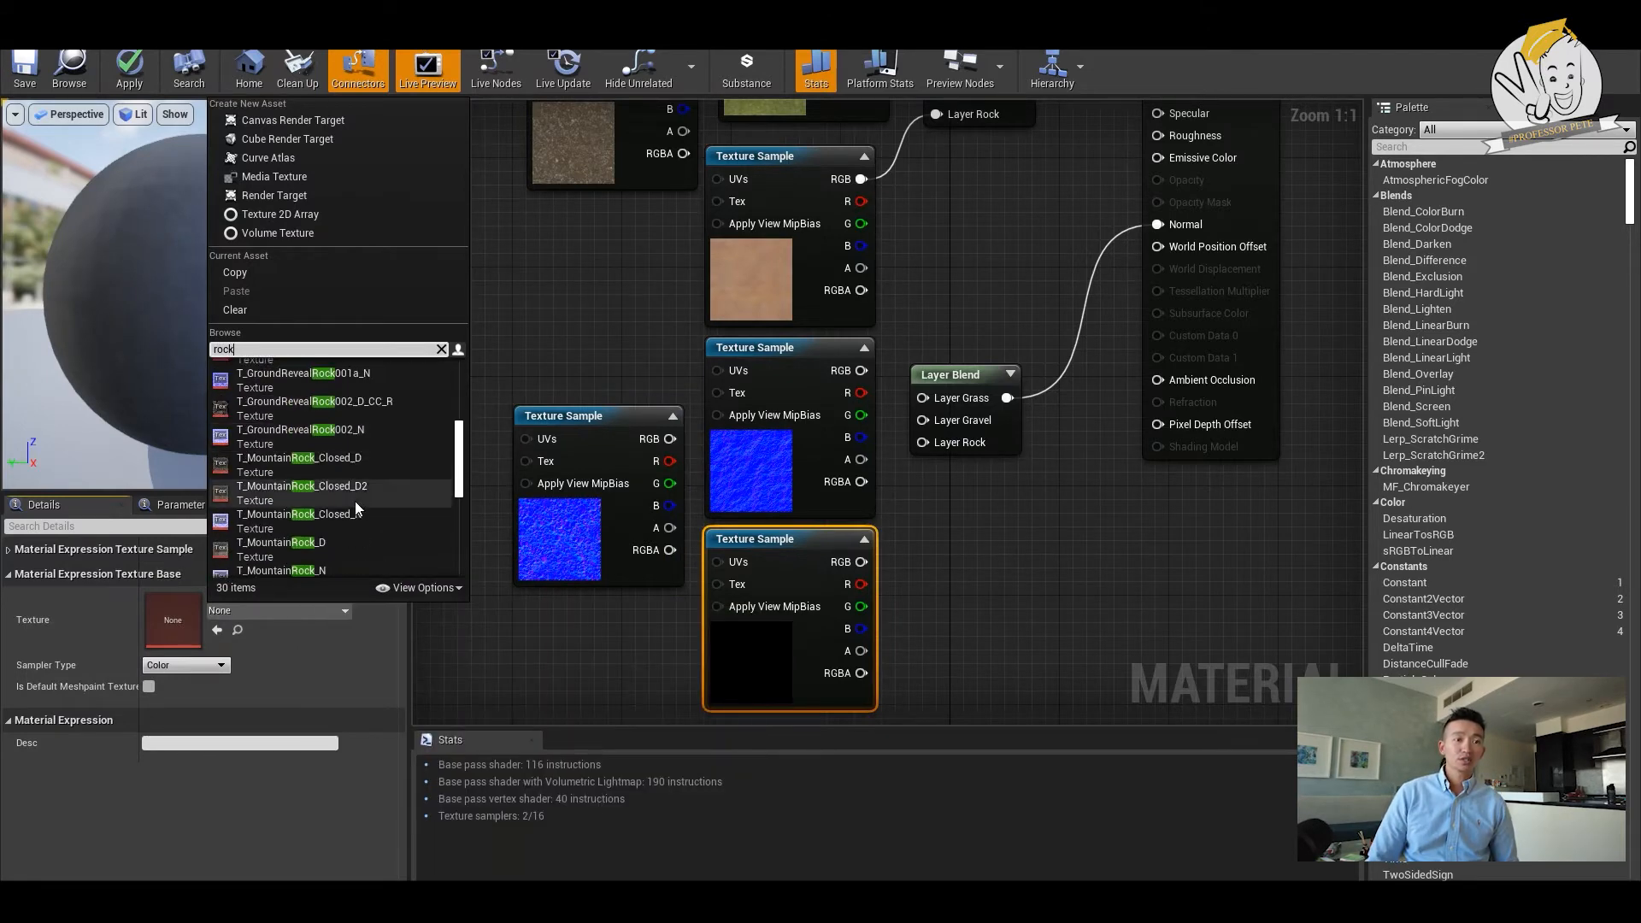
pyautogui.scroll(-2, 370, 524)
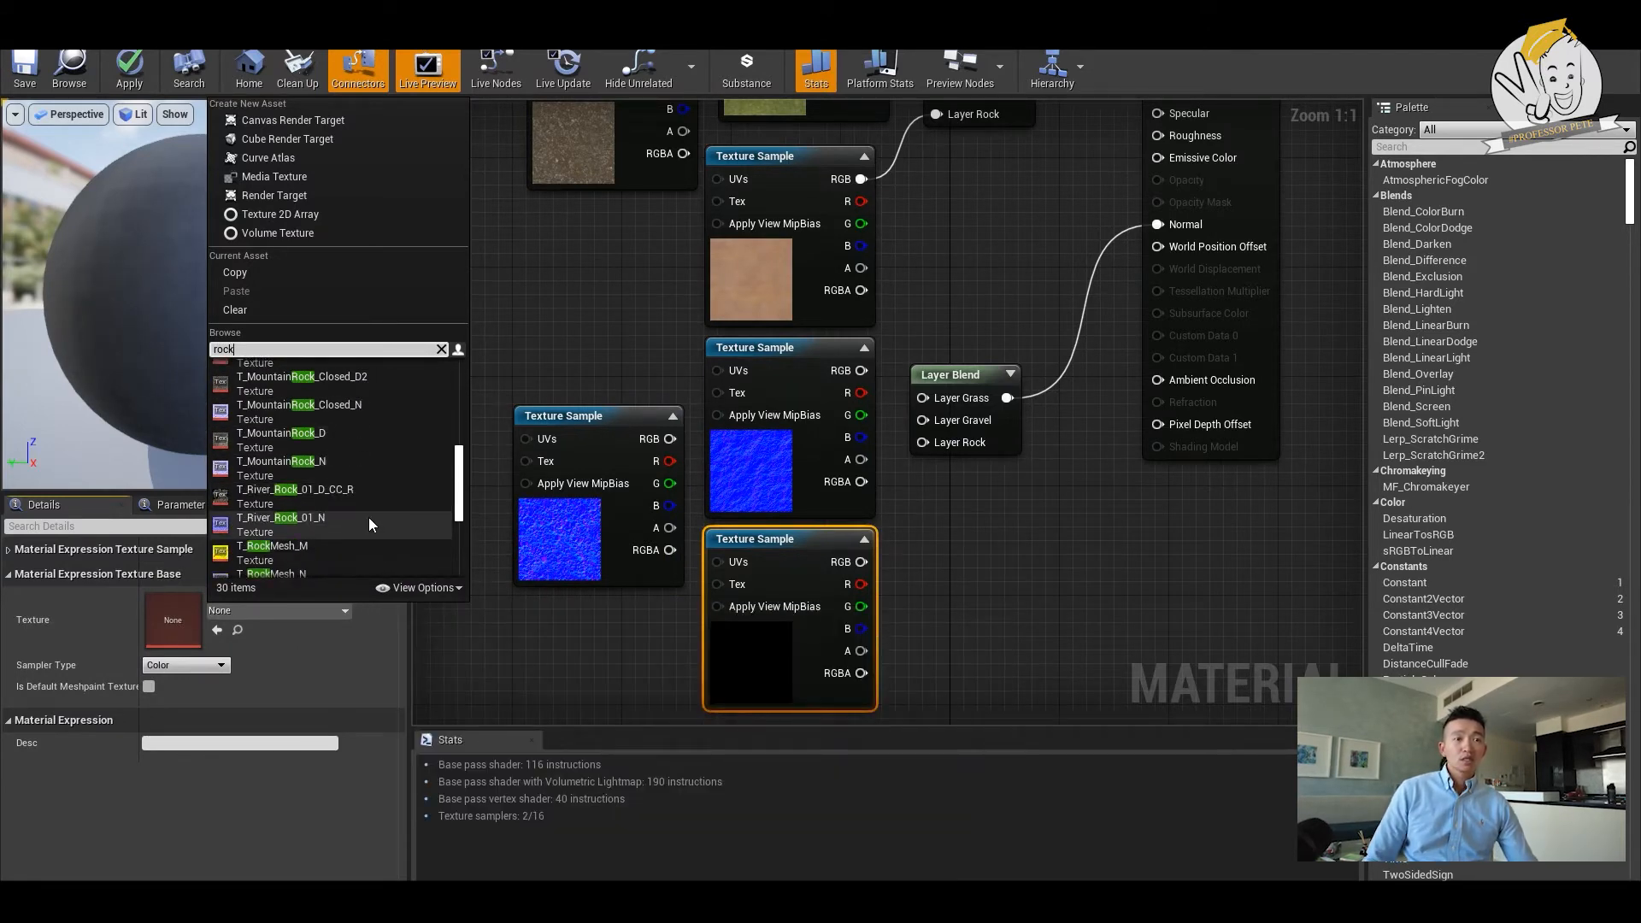
pyautogui.scroll(-1, 370, 524)
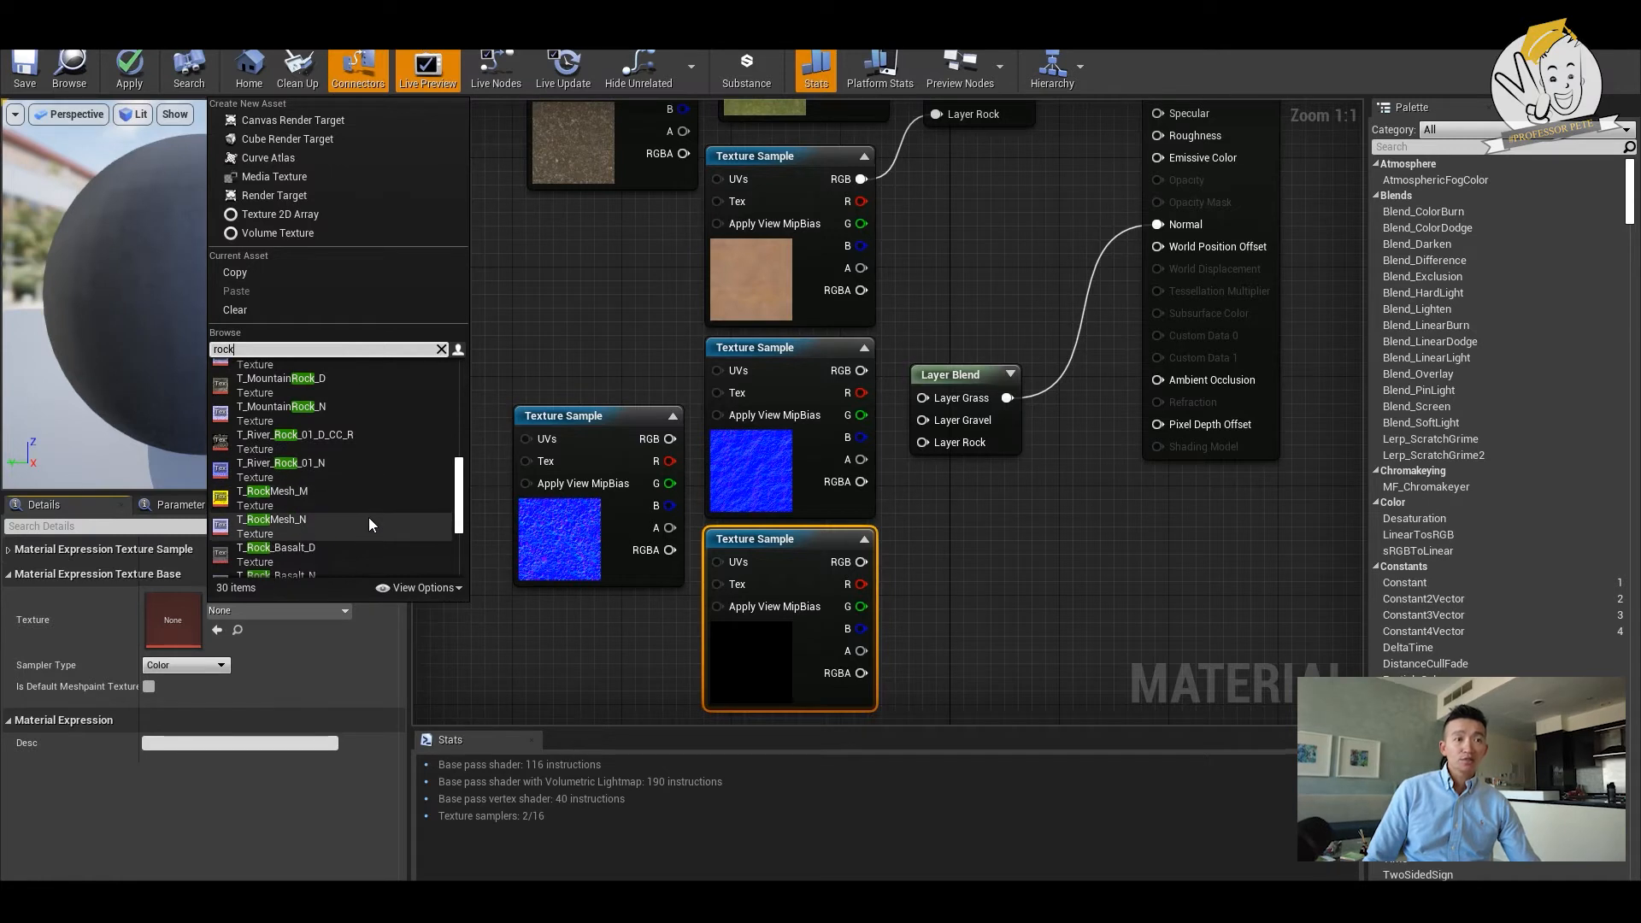
pyautogui.scroll(-3, 369, 524)
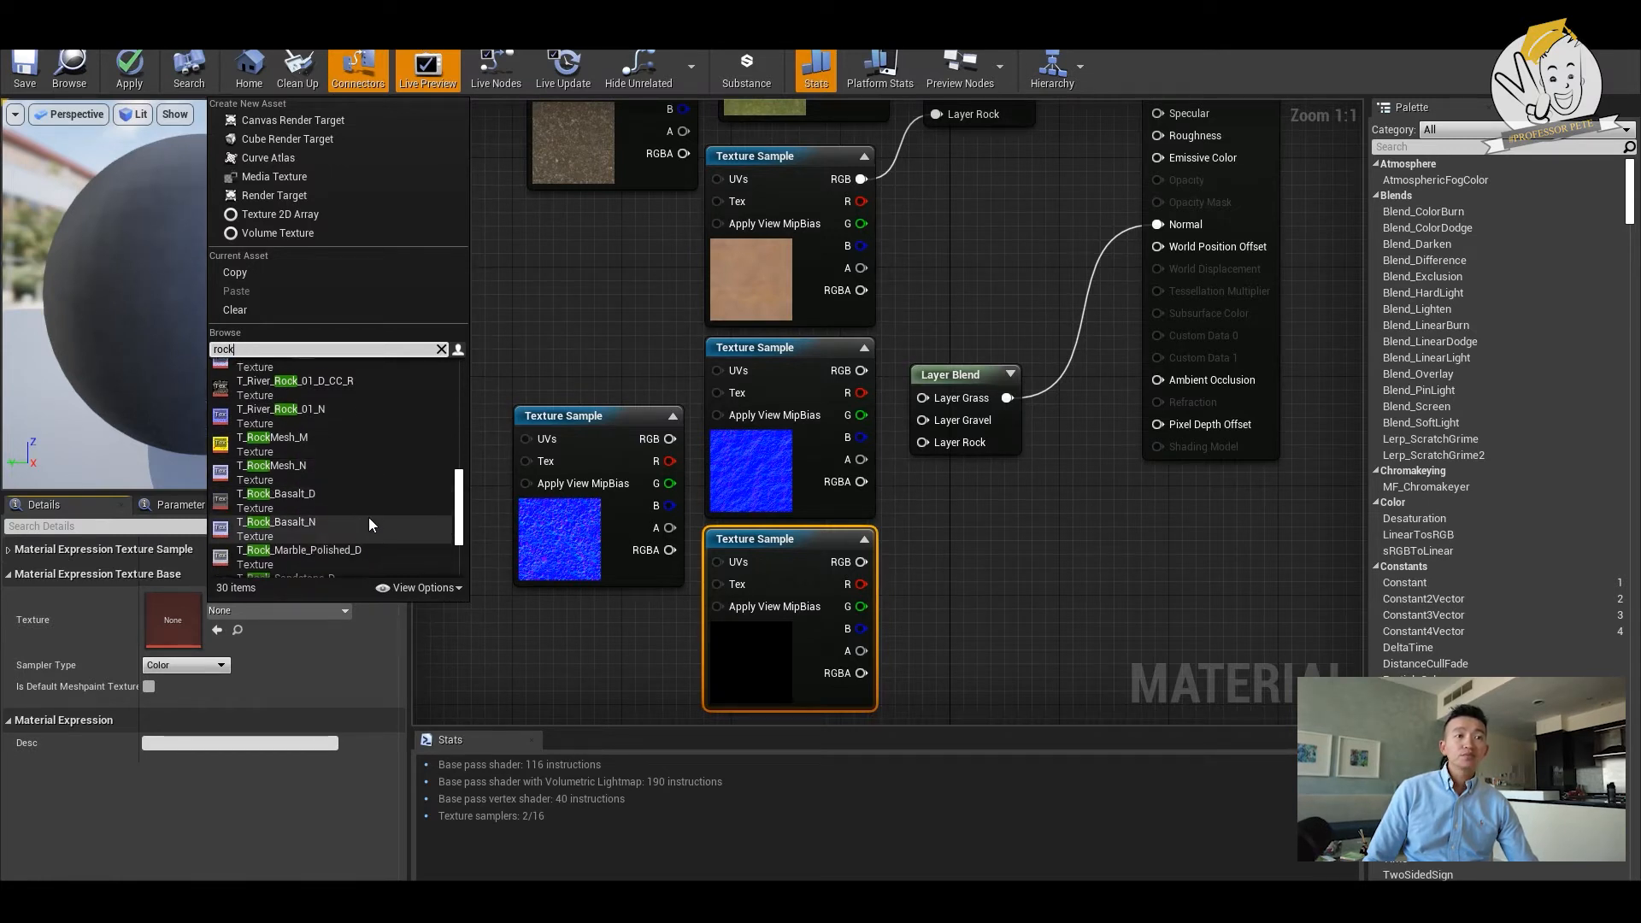
pyautogui.click(356, 505)
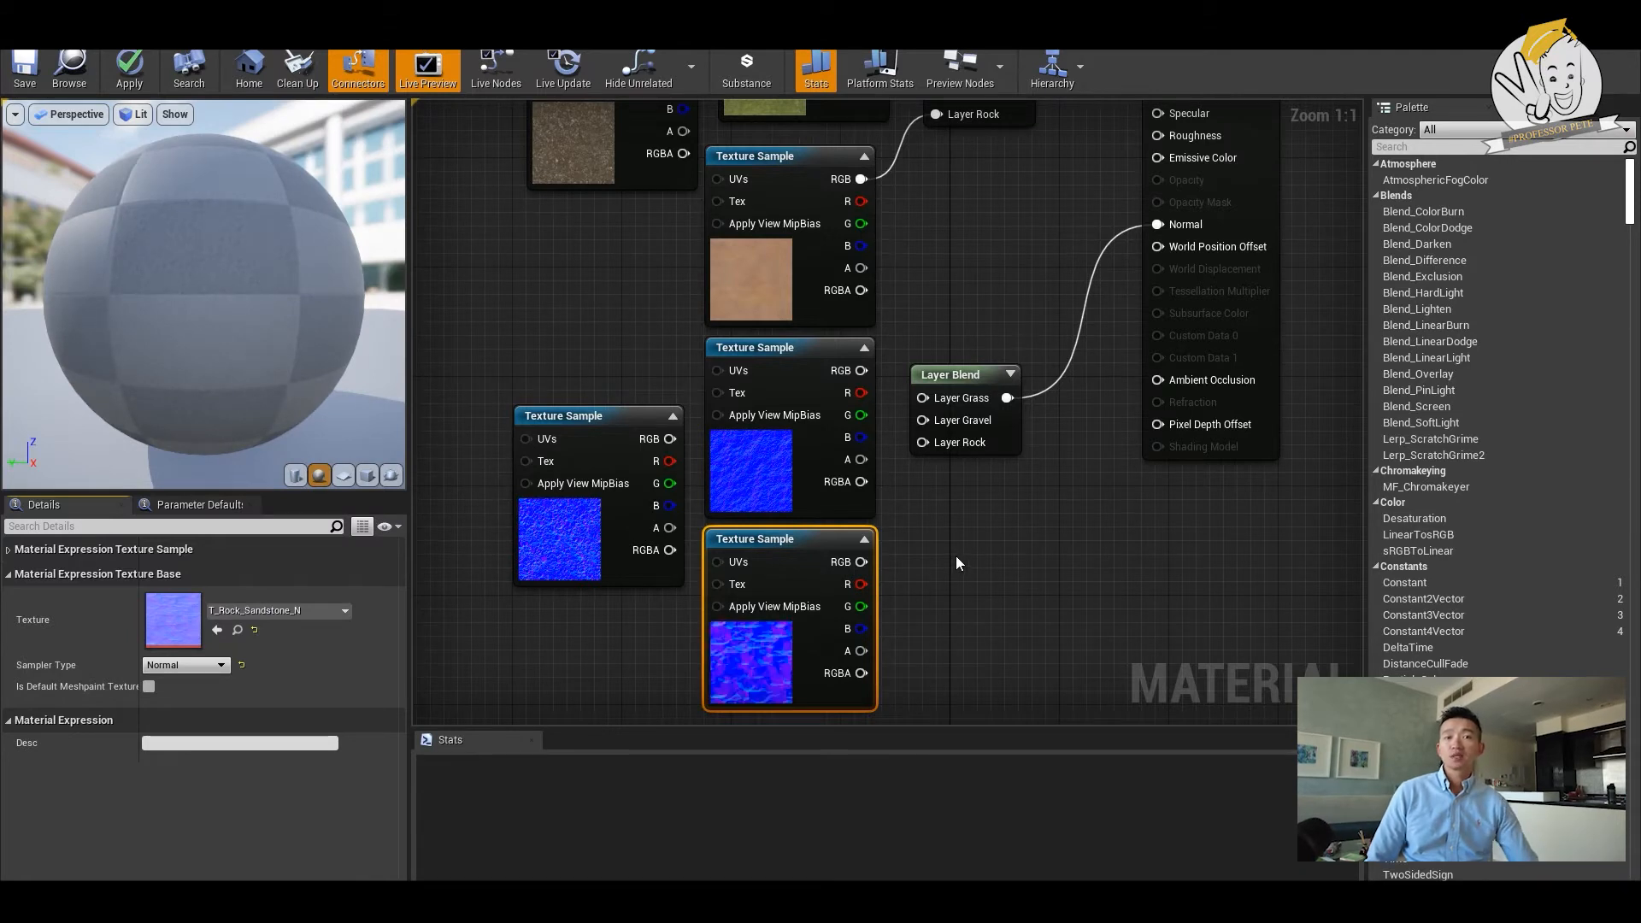
# - Connect the RGB outputs of the grass, gravel and rock normal samples to Layer Grass, Layer Gravel and Layer Rock of the Normal blend
pyautogui.moveTo(862, 370); pyautogui.dragTo(922, 399)
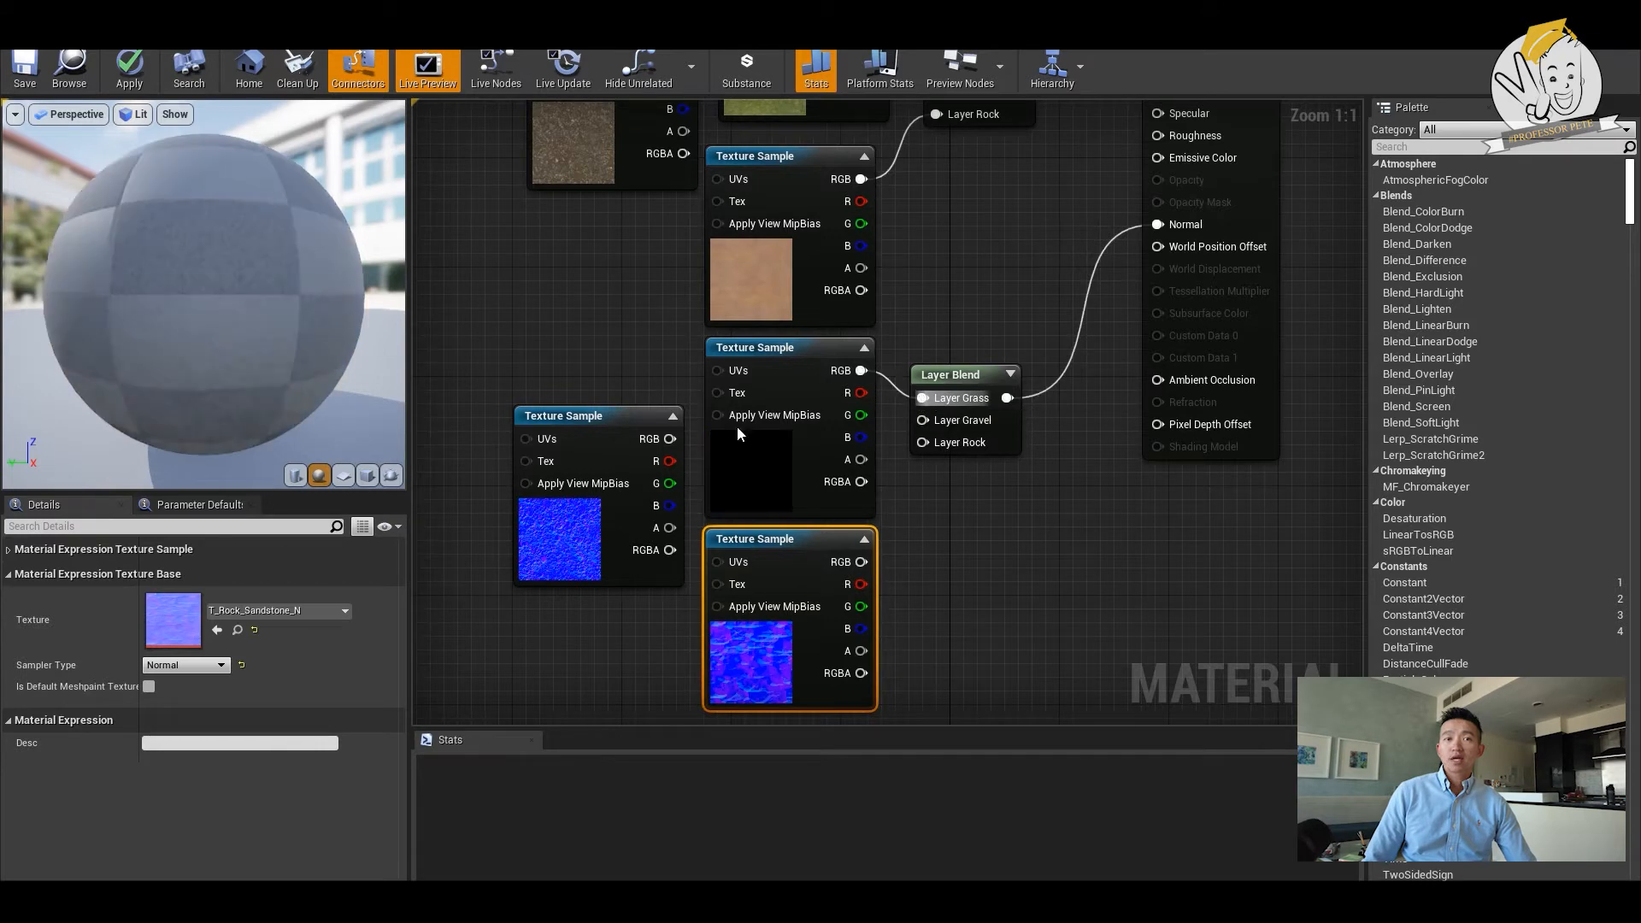
pyautogui.moveTo(675, 442); pyautogui.dragTo(945, 419)
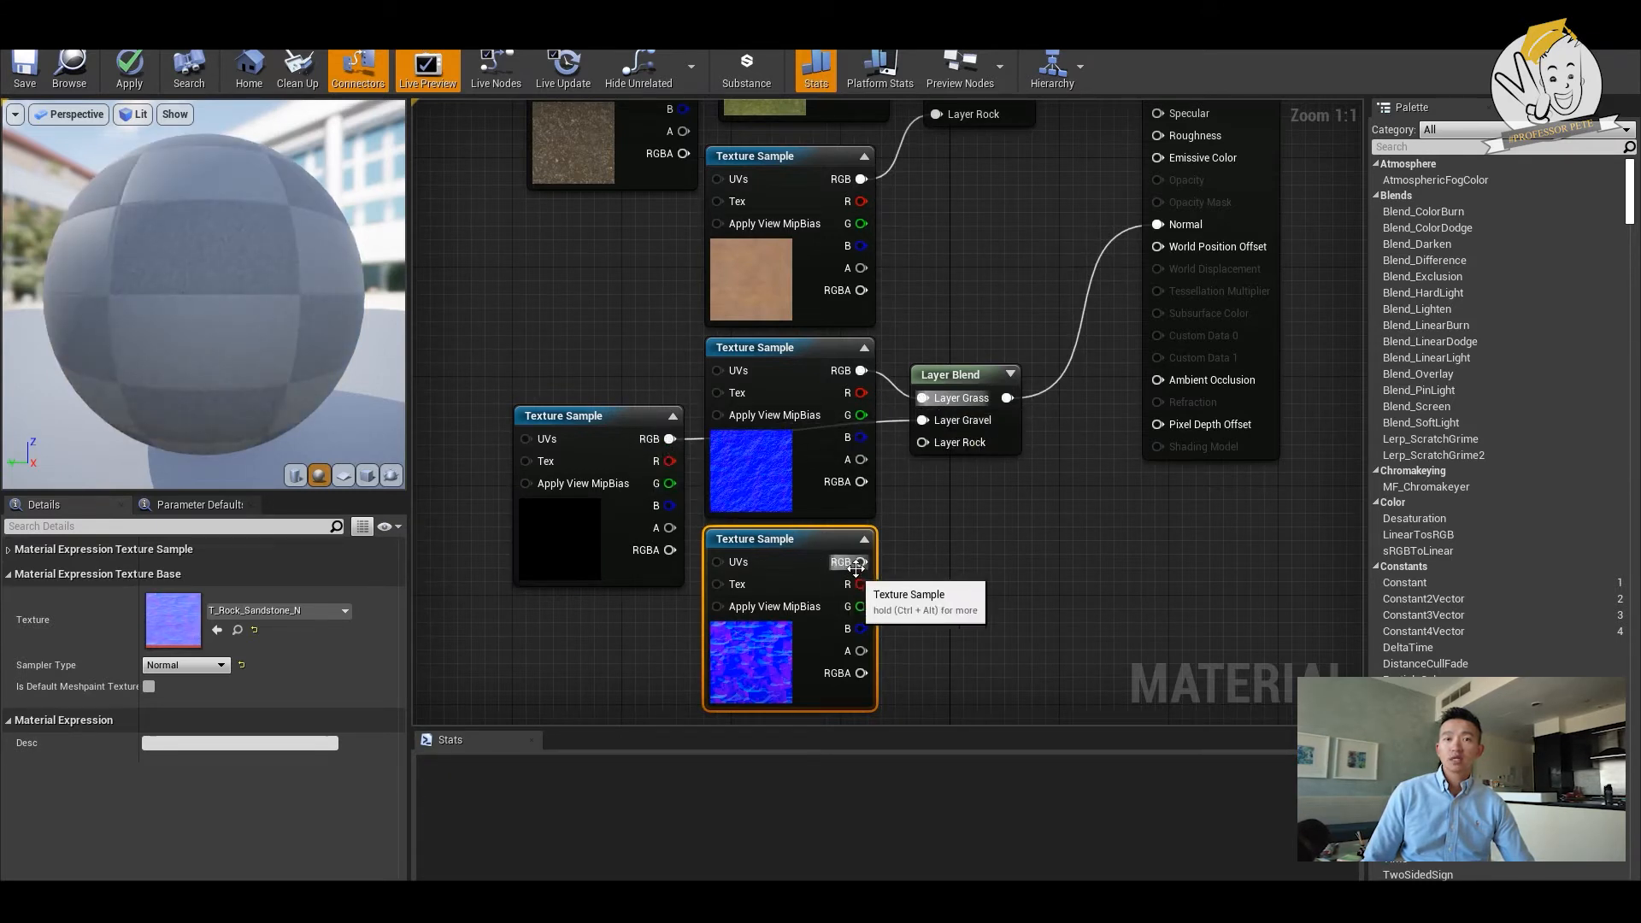
pyautogui.moveTo(862, 562); pyautogui.dragTo(916, 443)
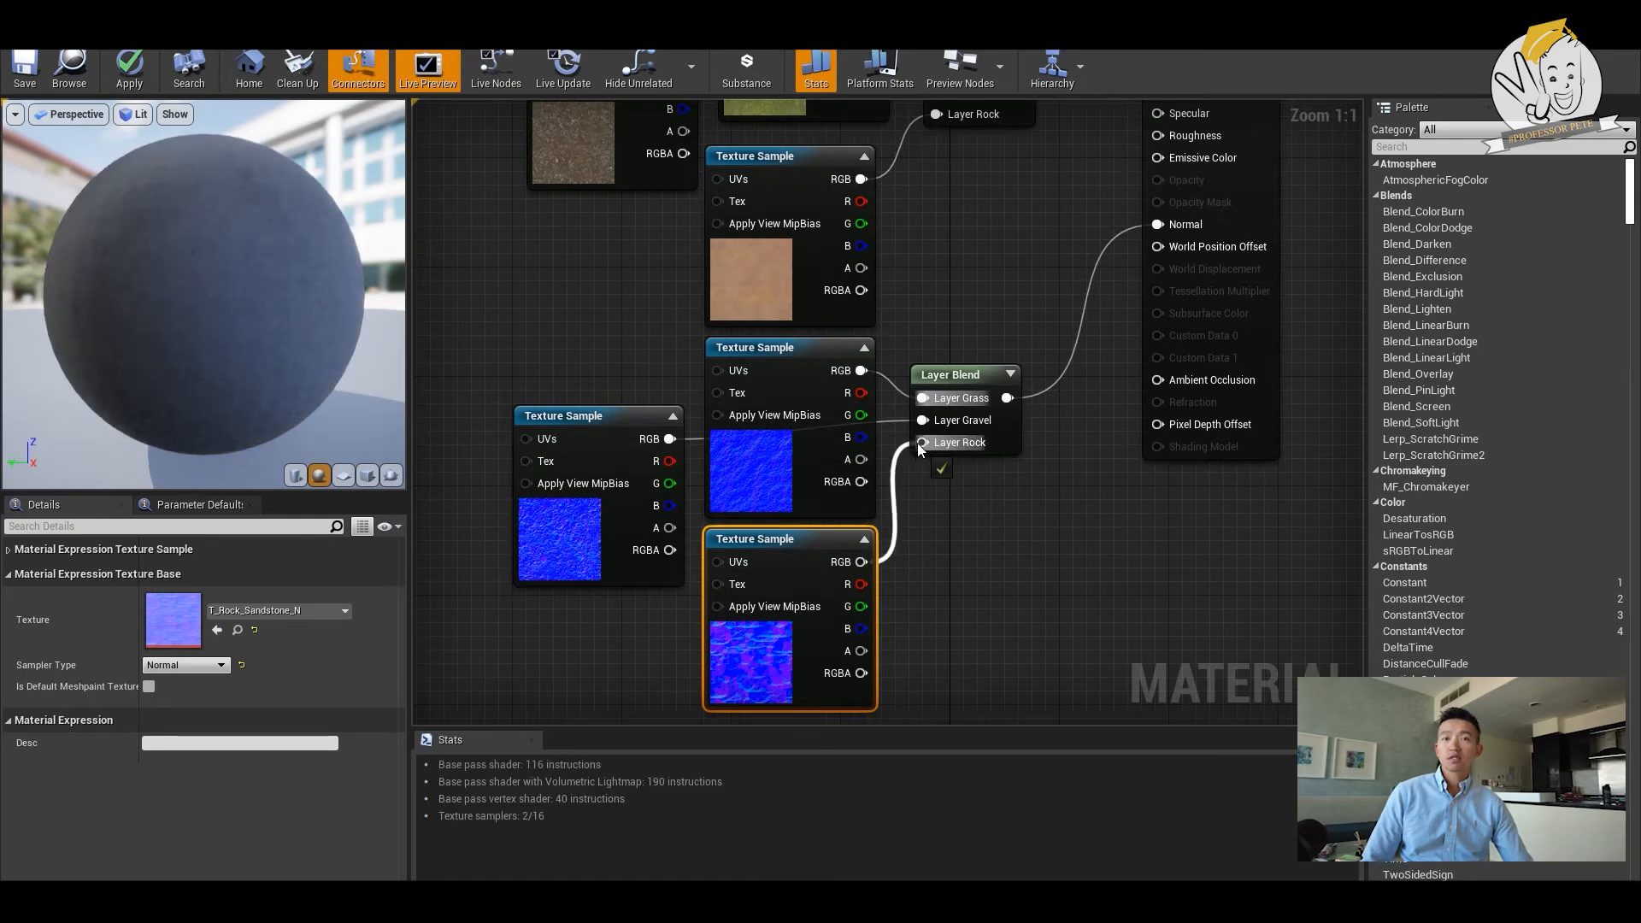
# - Add a LandscapeLayerCoords node and place it beside the texture samples, on their input side
pyautogui.scroll(-3, 672, 316)
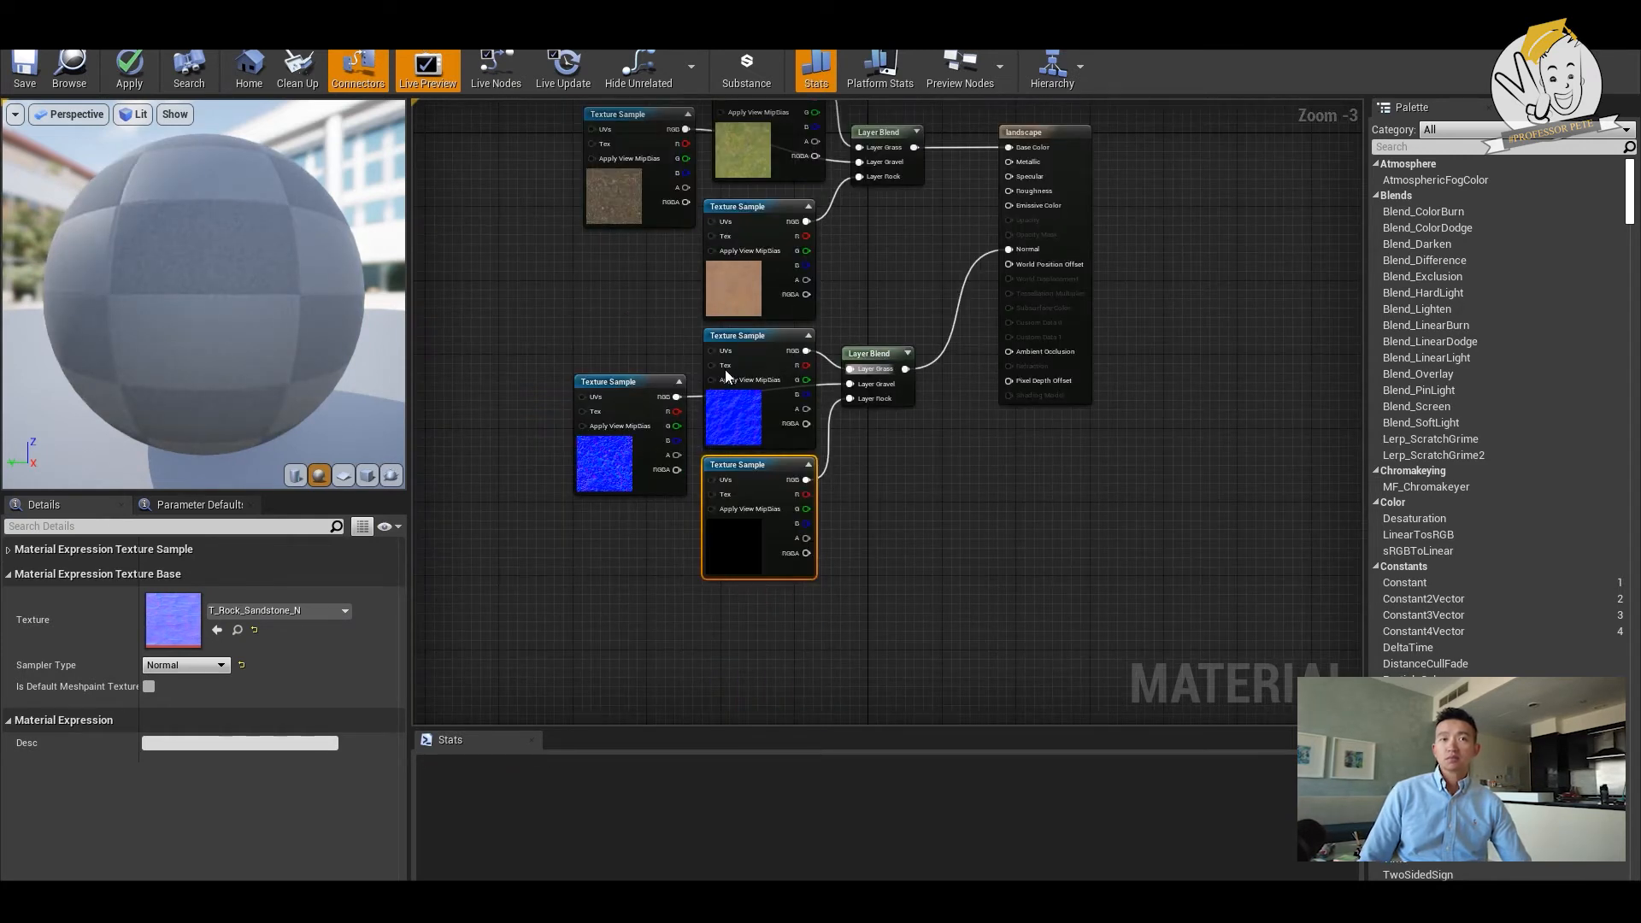
pyautogui.rightClick(501, 272)
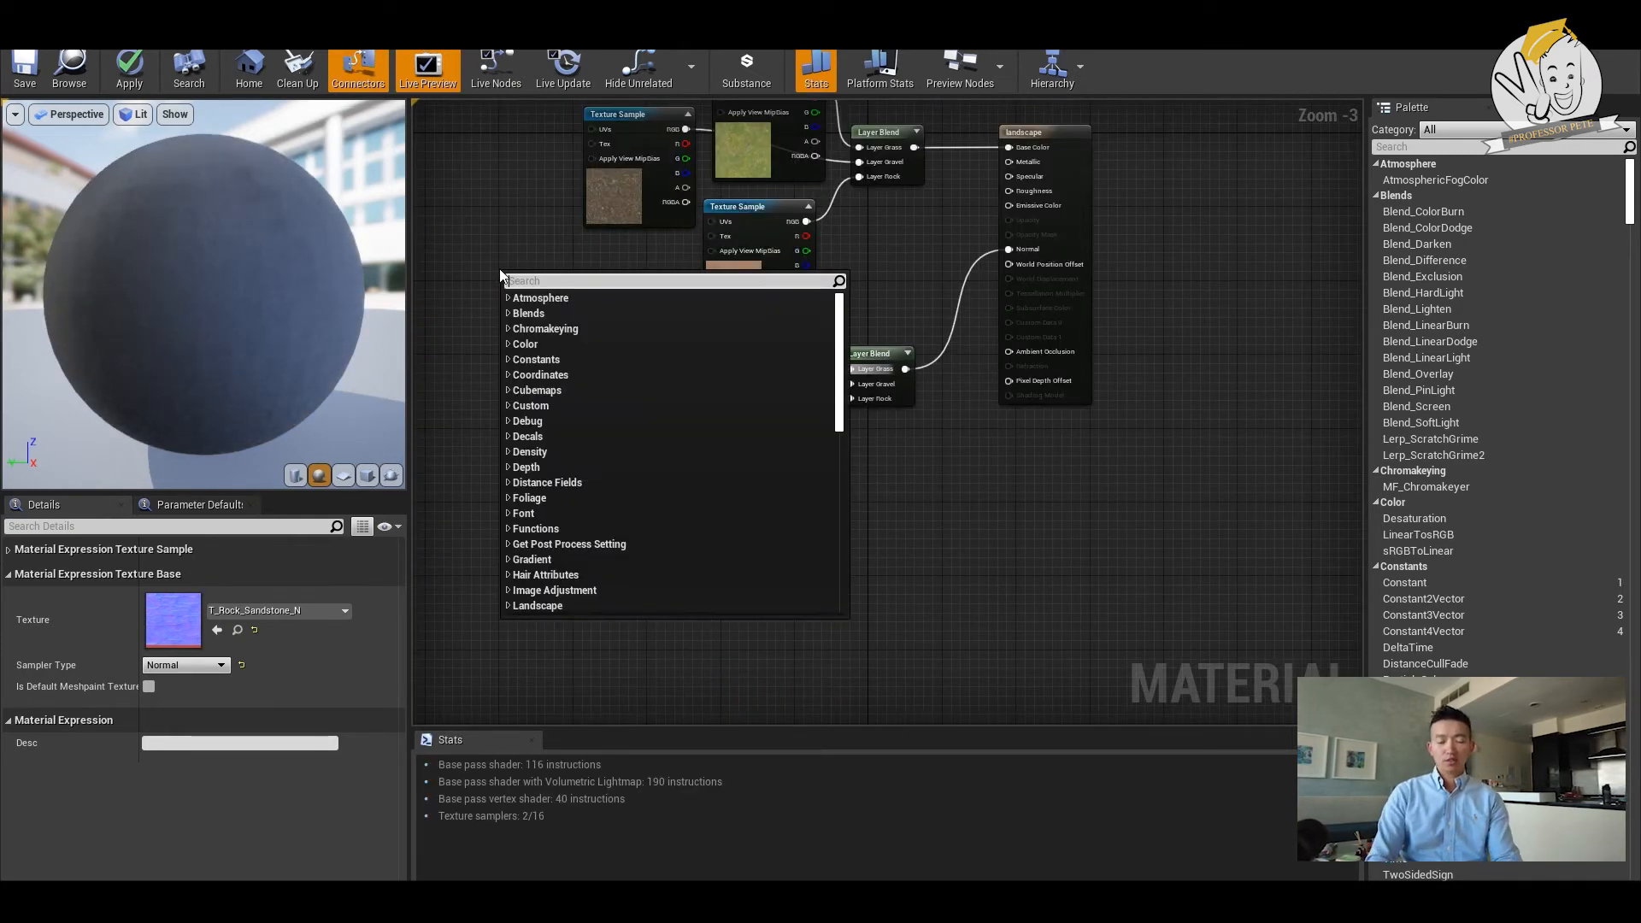
pyautogui.write('landsc')
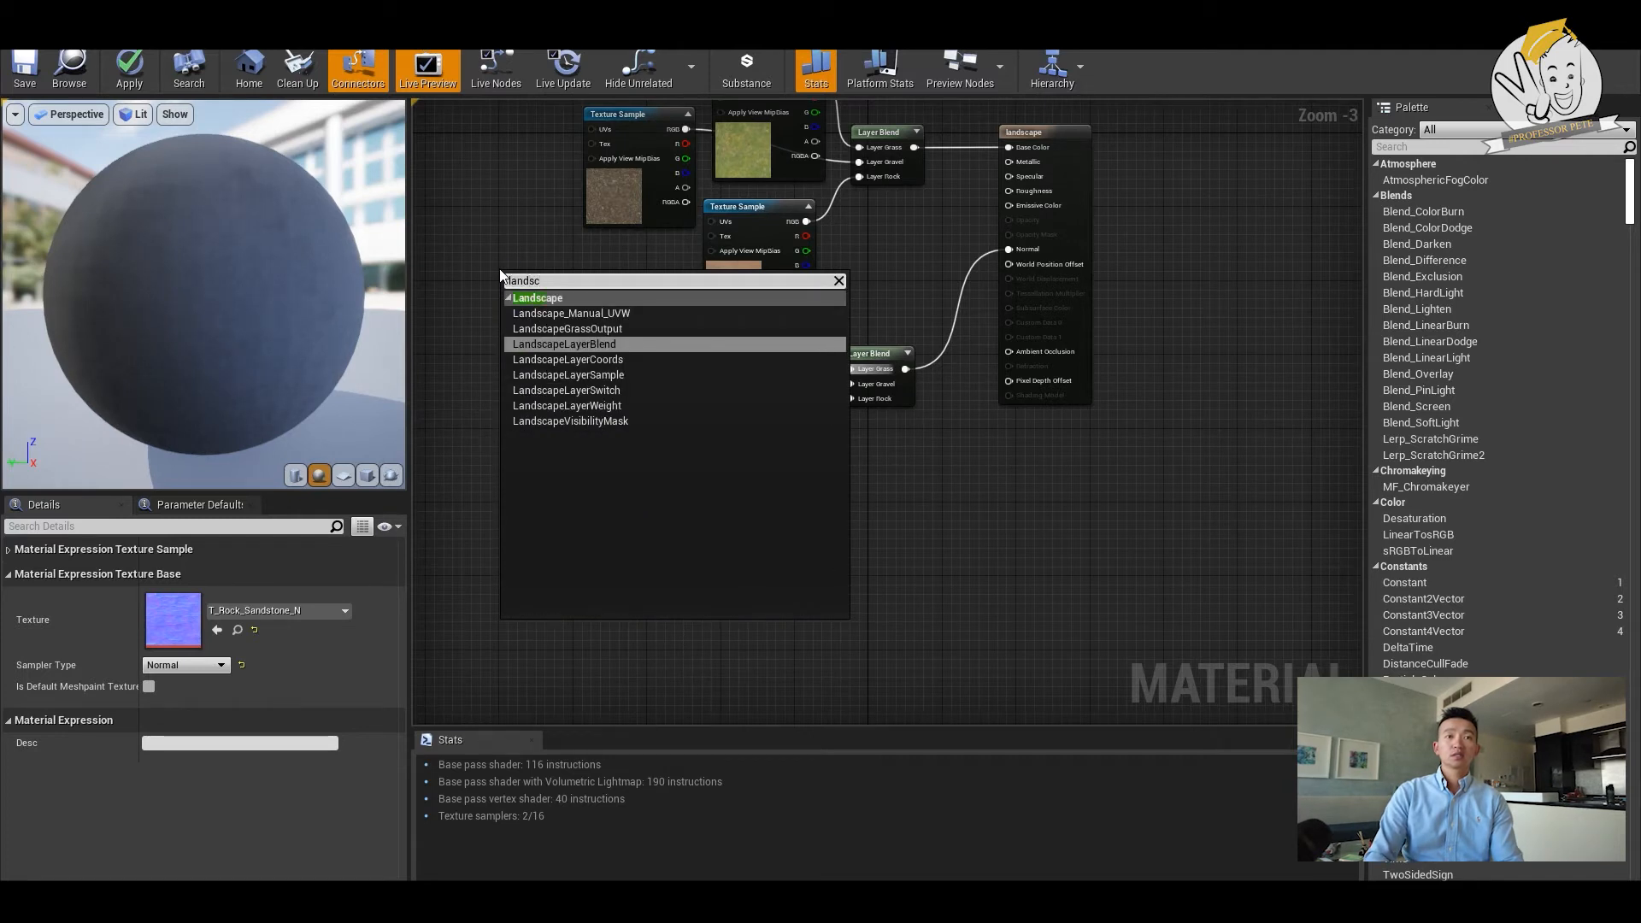
pyautogui.press('Down')
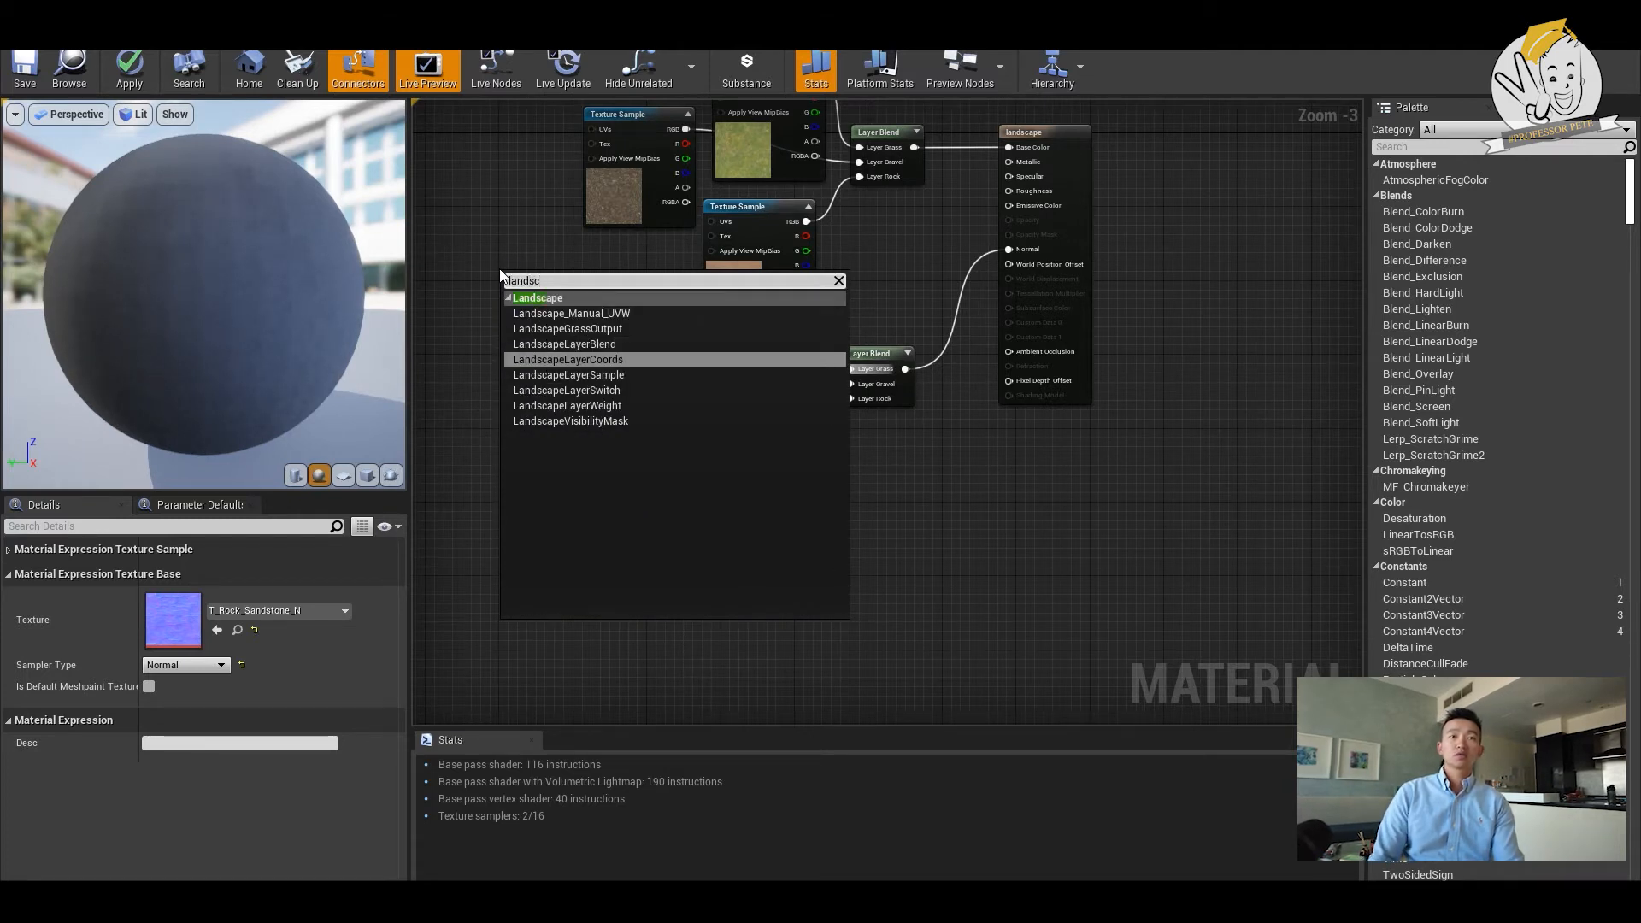
pyautogui.press('Return')
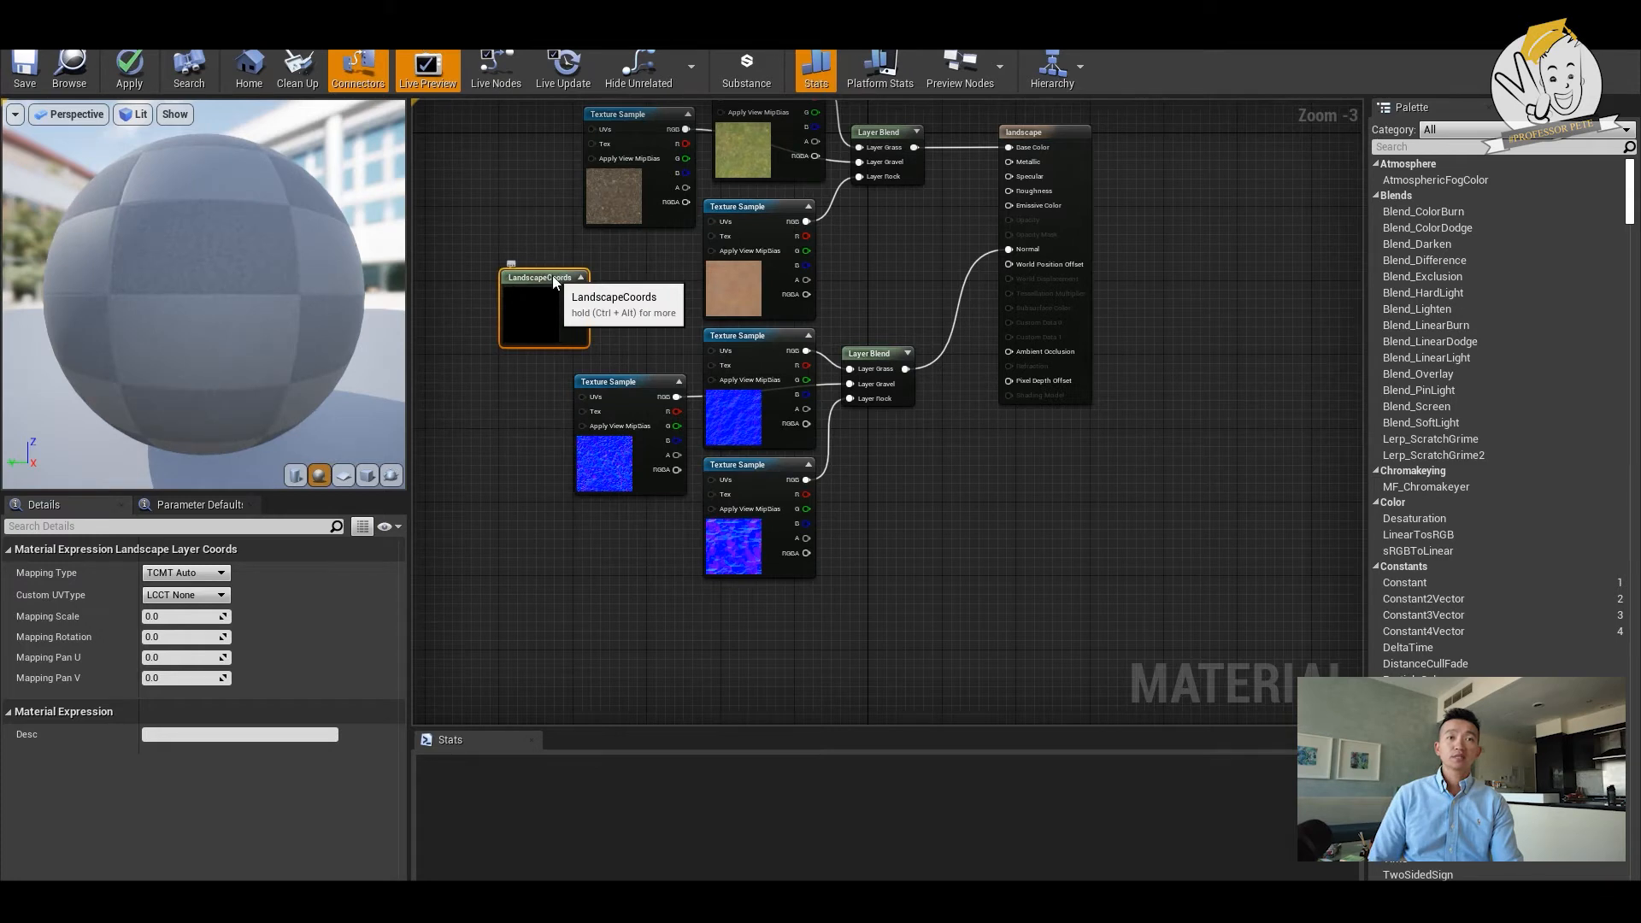
pyautogui.moveTo(552, 276); pyautogui.dragTo(496, 260)
# - Connect the LandscapeCoords output to the UVs input of all six texture samples
pyautogui.scroll(-1, 610, 284)
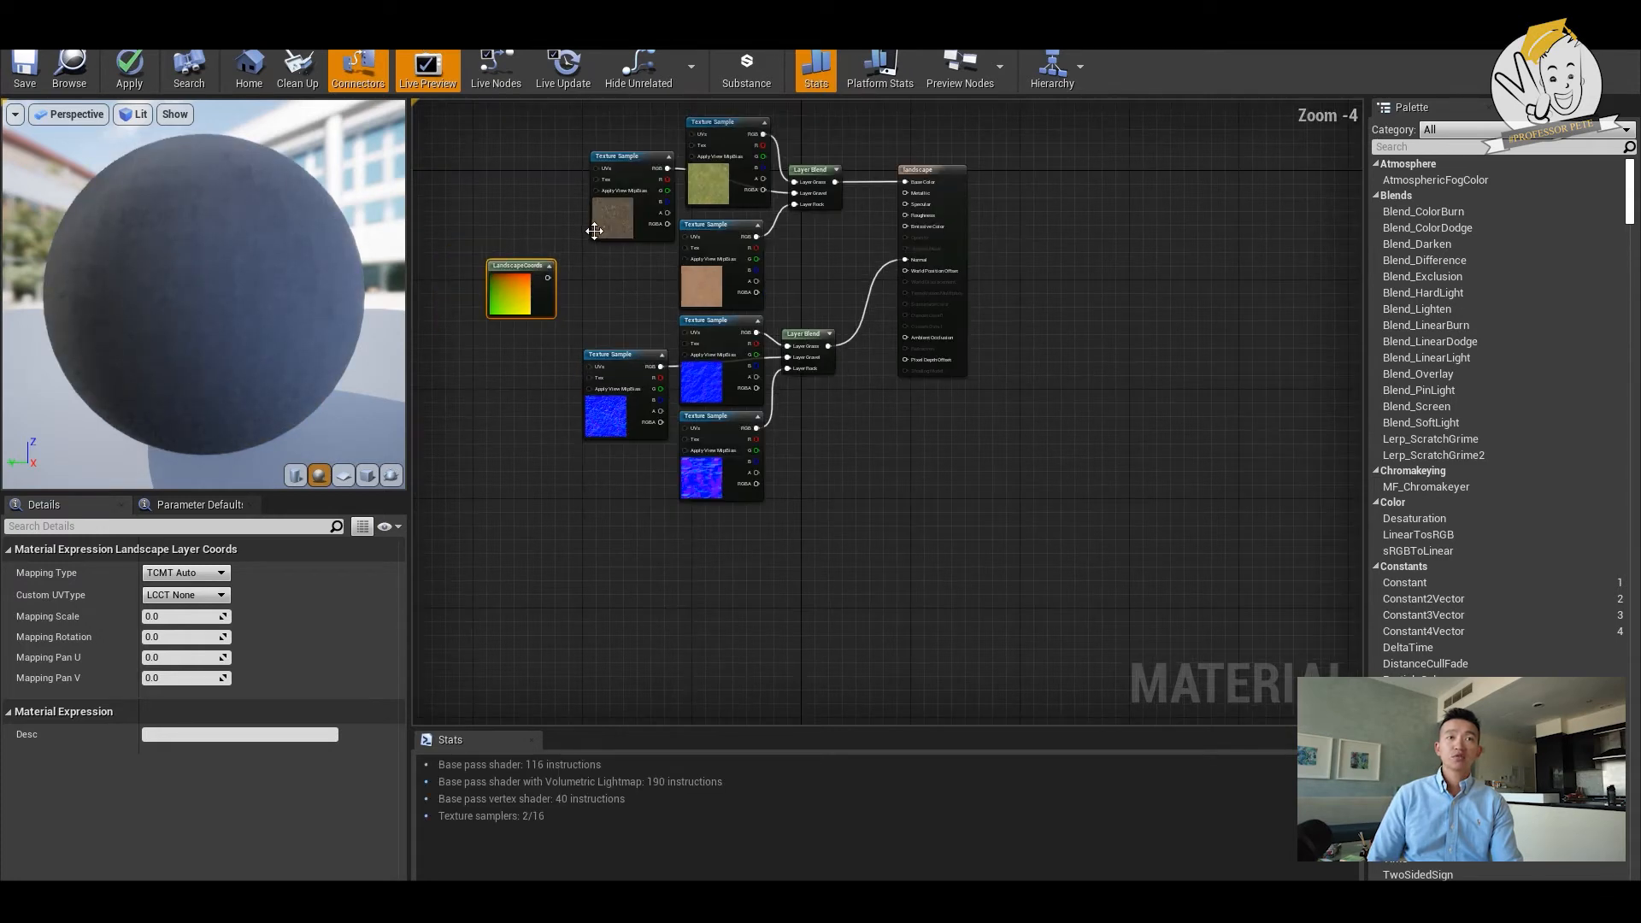
pyautogui.moveTo(548, 278); pyautogui.dragTo(594, 168)
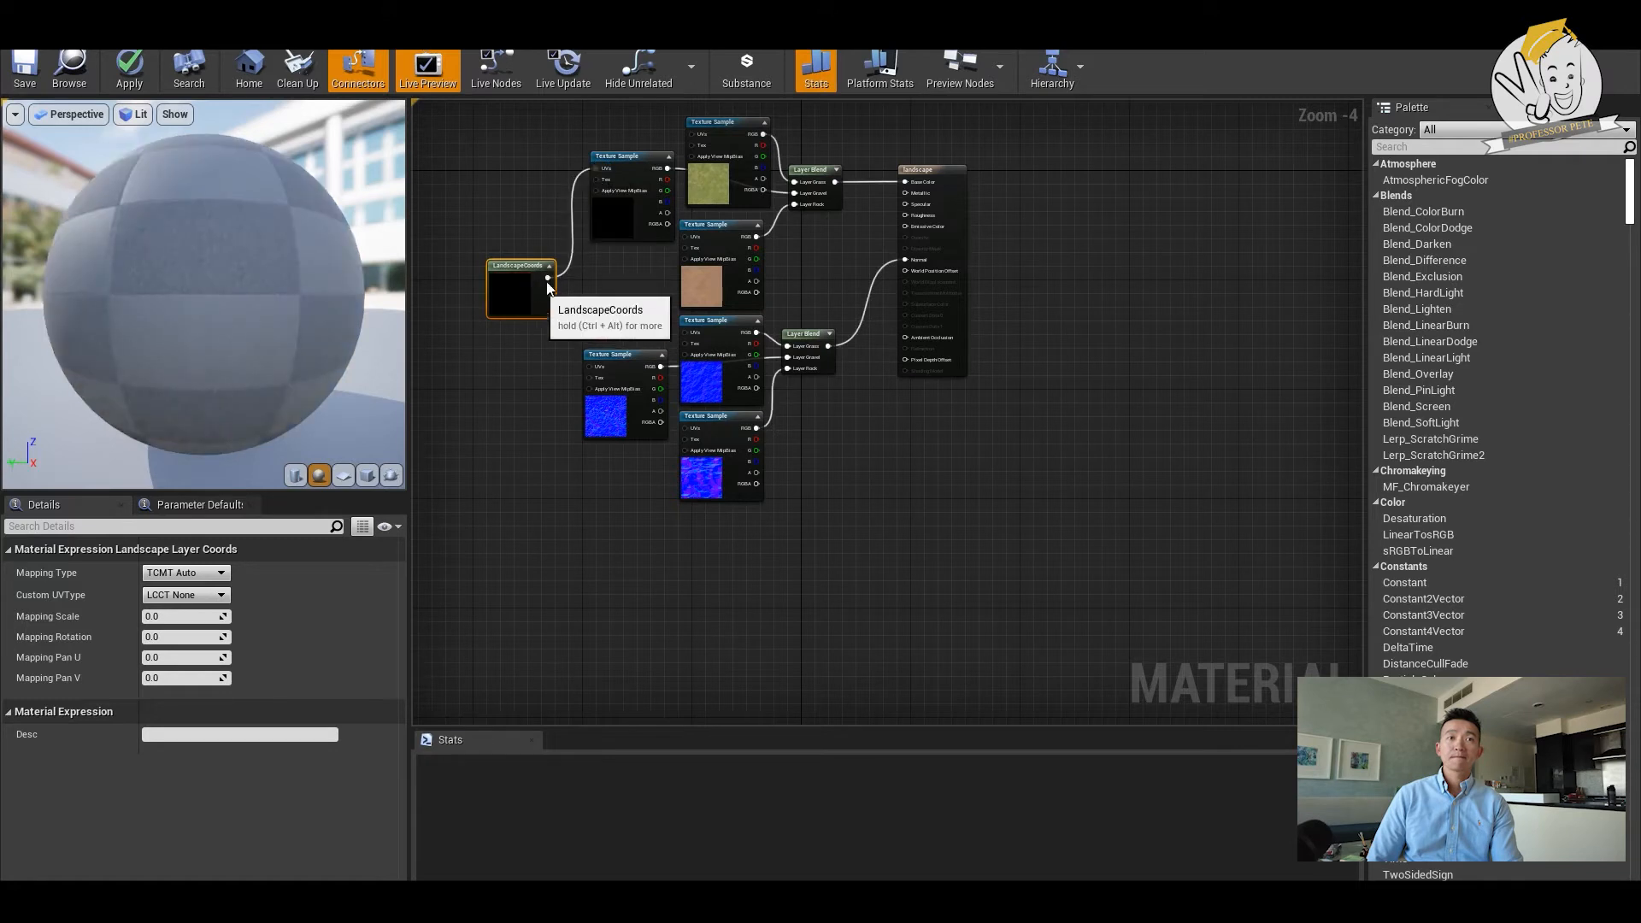
pyautogui.moveTo(548, 278); pyautogui.dragTo(692, 146)
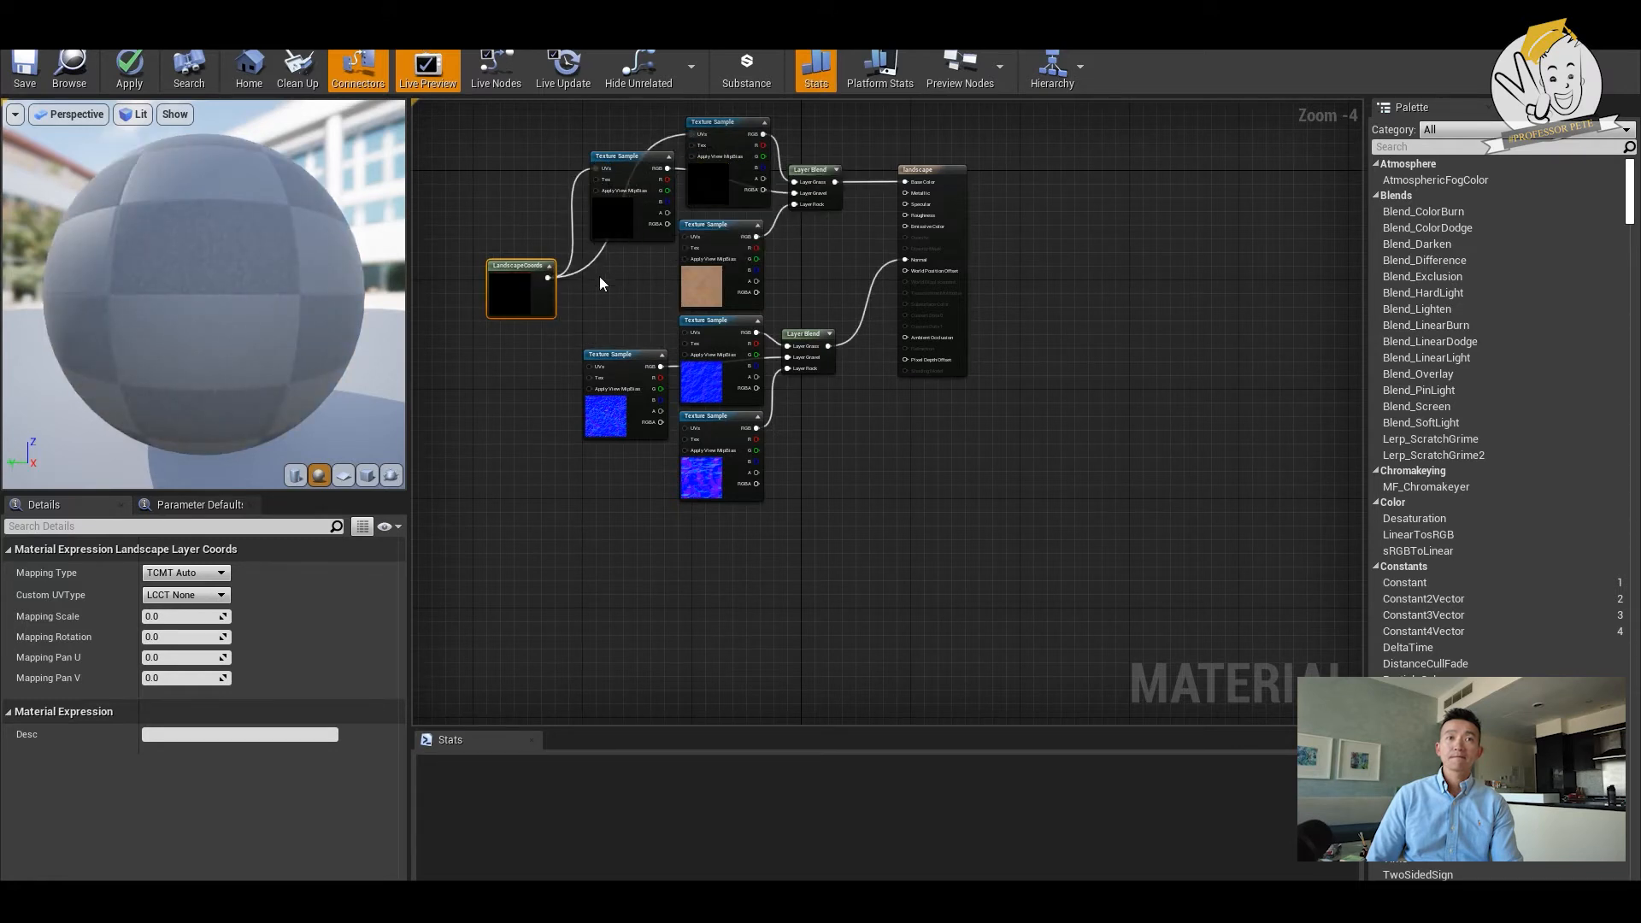
pyautogui.moveTo(548, 278); pyautogui.dragTo(687, 237)
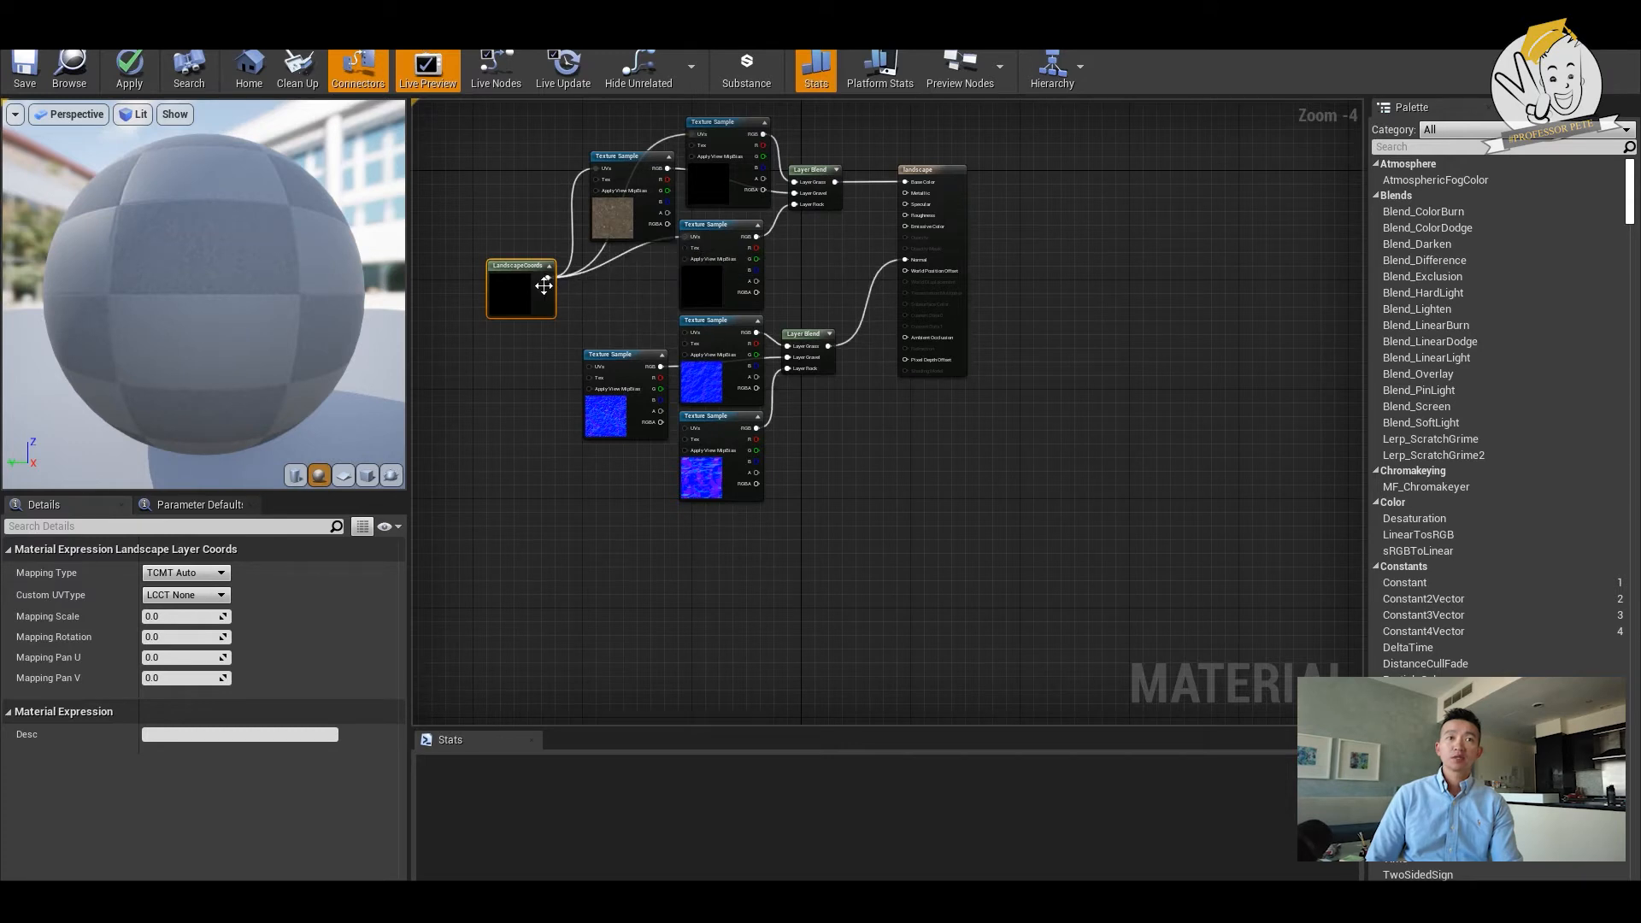
pyautogui.moveTo(566, 350); pyautogui.dragTo(586, 368)
pyautogui.moveTo(550, 278); pyautogui.dragTo(687, 333)
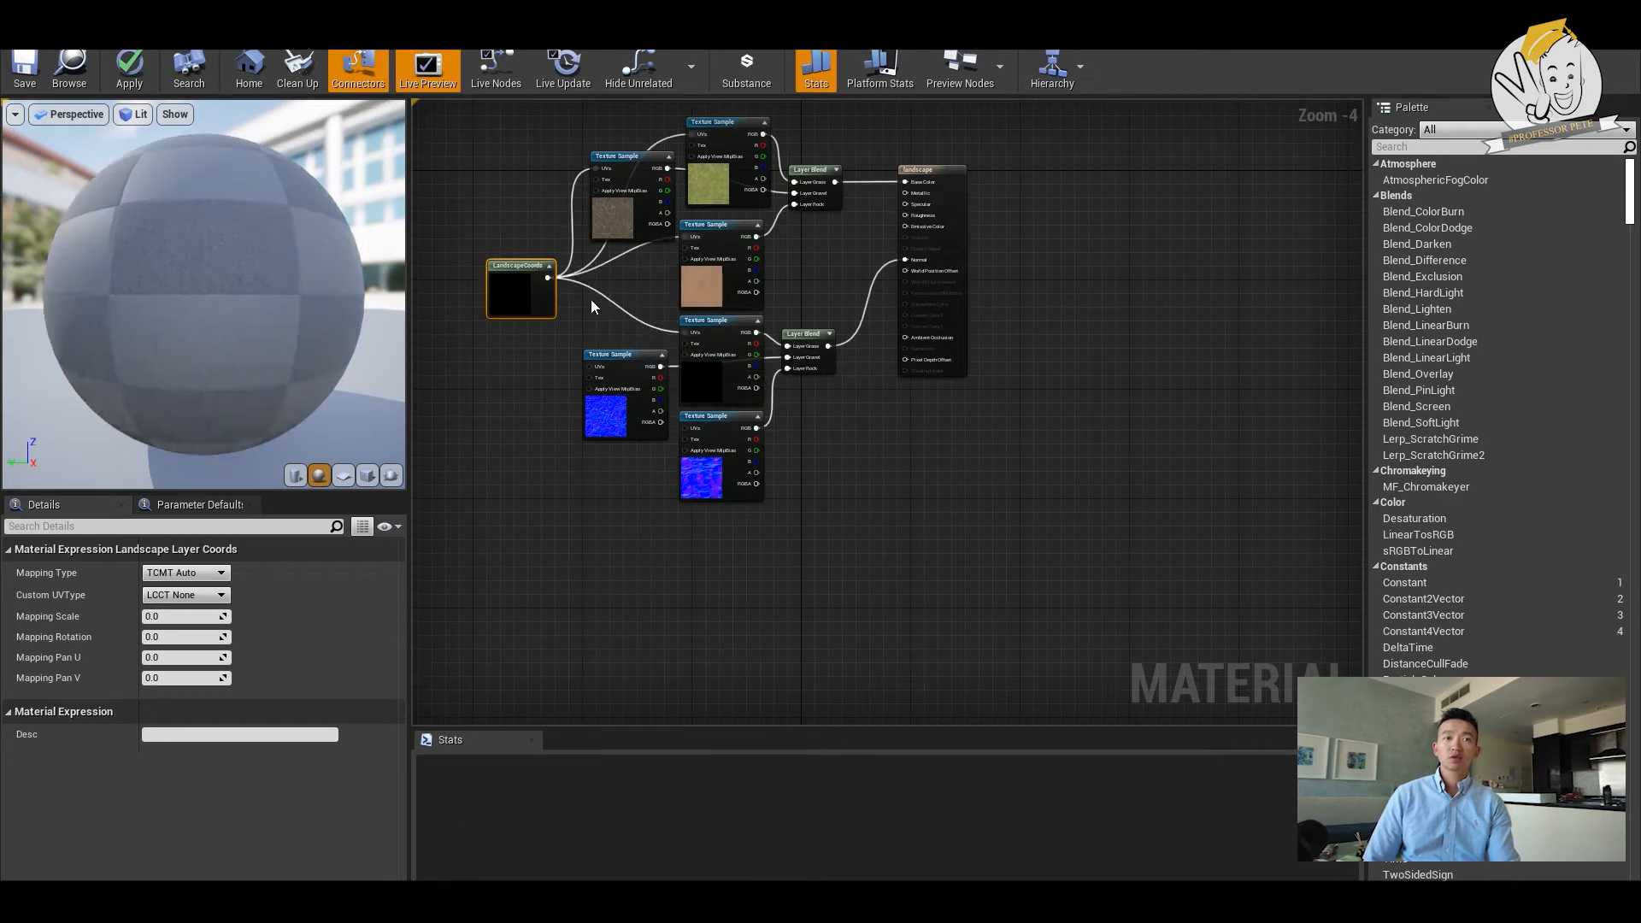
pyautogui.moveTo(551, 283); pyautogui.dragTo(686, 427)
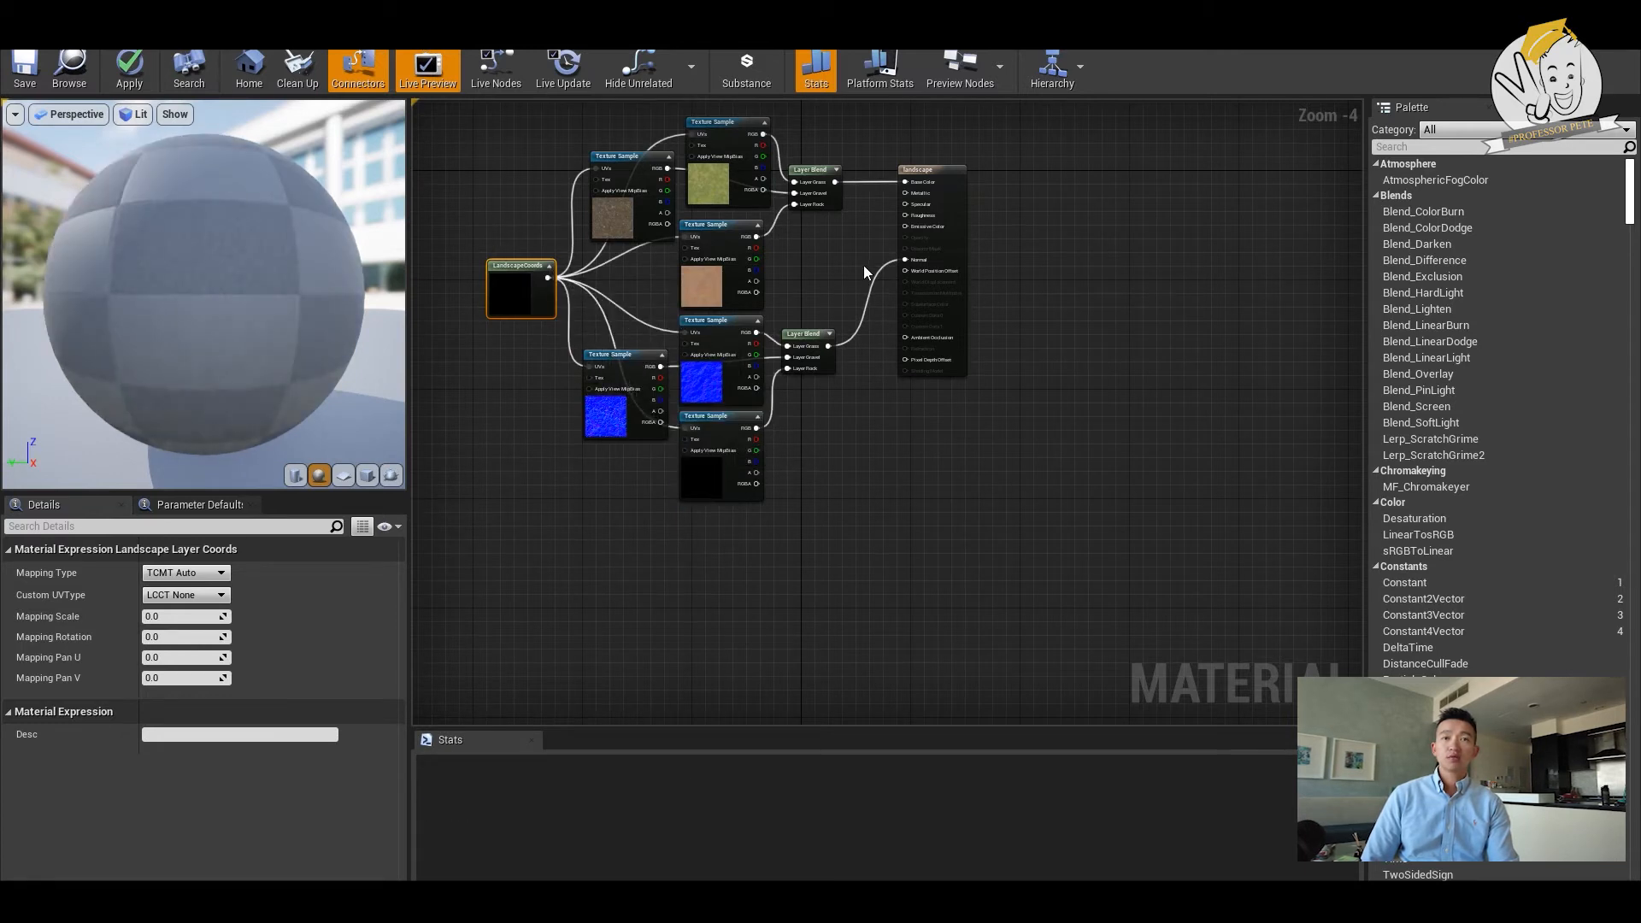
# - Add a Constant node with value 1 and connect it to the material's Roughness input
pyautogui.click(838, 257)
pyautogui.rightClick(838, 257)
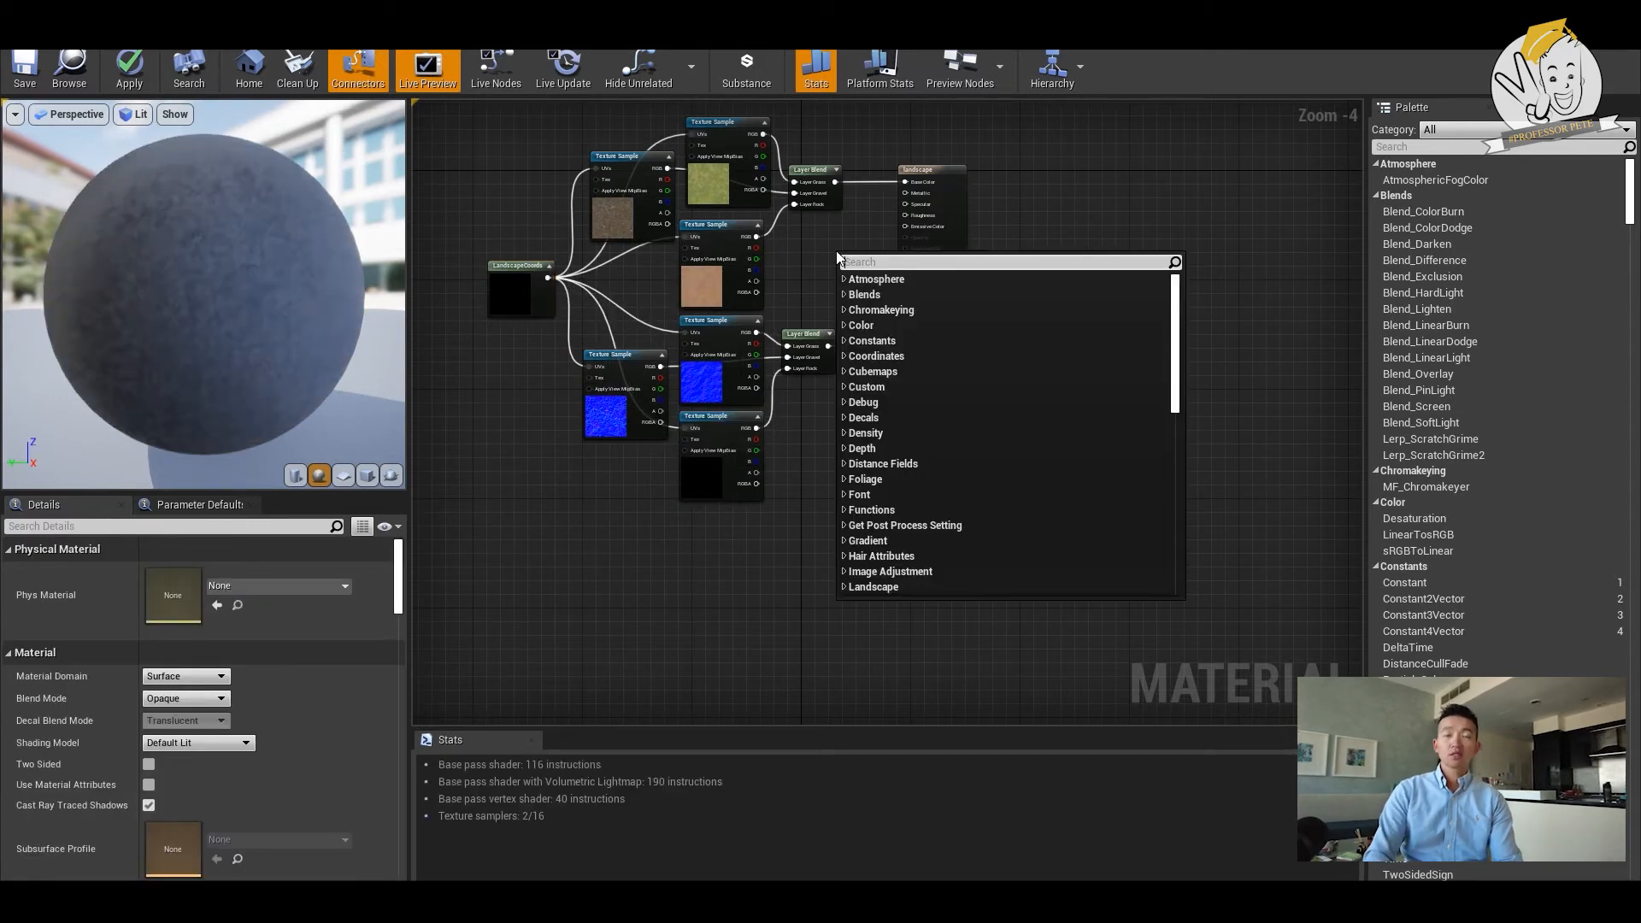
pyautogui.write('constant')
pyautogui.press('Return')
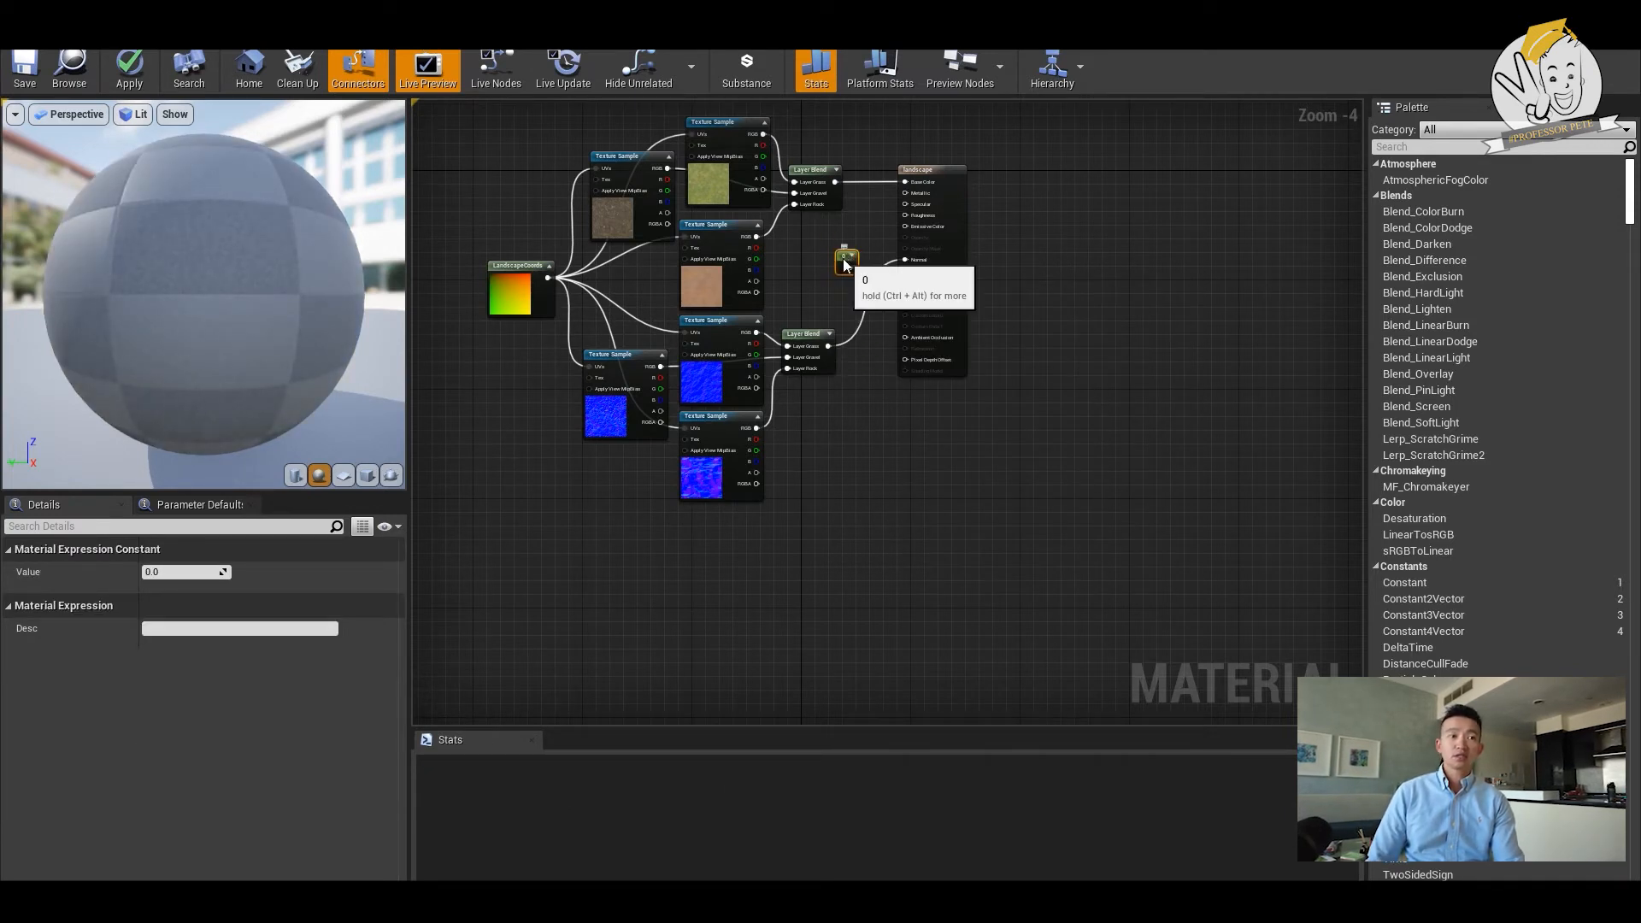
pyautogui.click(168, 571)
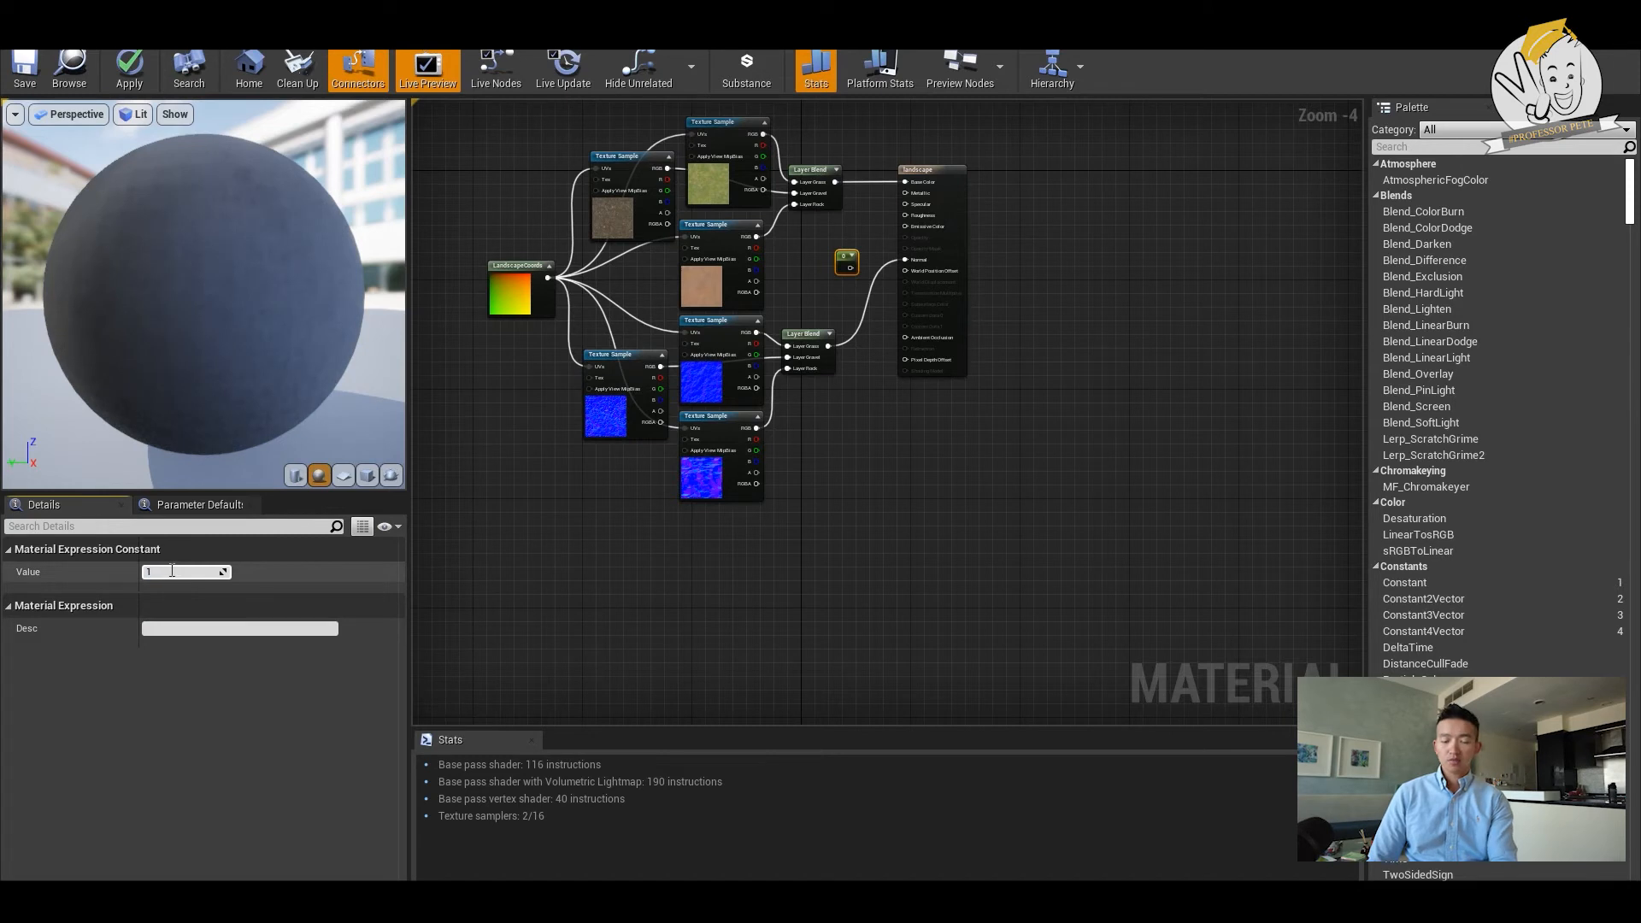
pyautogui.write('1')
pyautogui.press('Return')
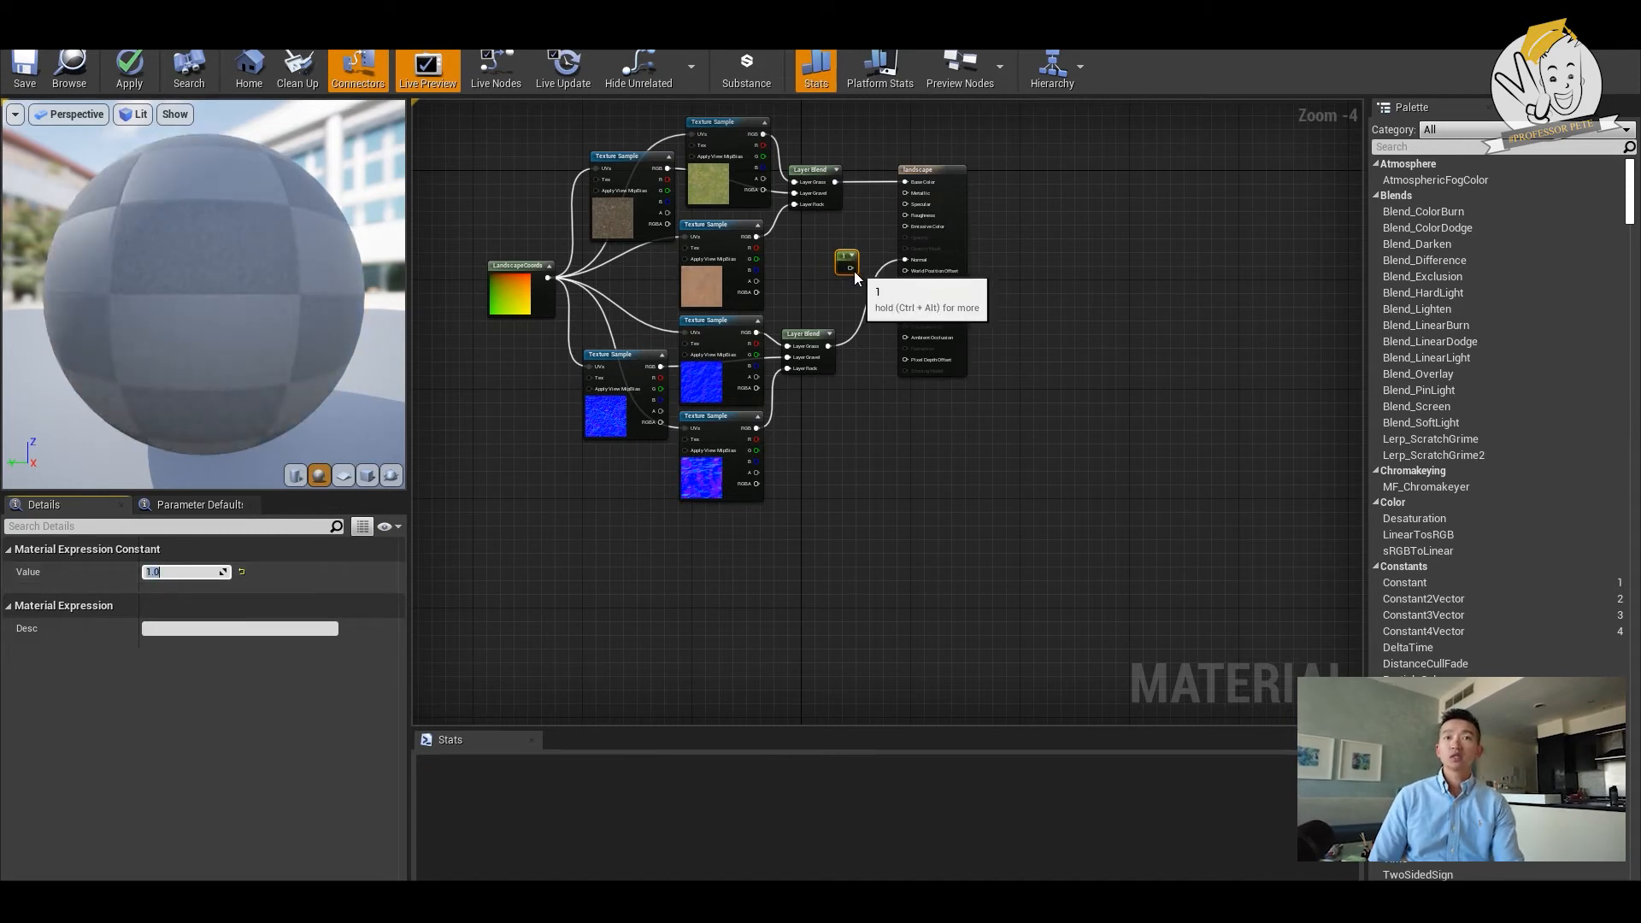
pyautogui.moveTo(849, 267); pyautogui.dragTo(918, 239)
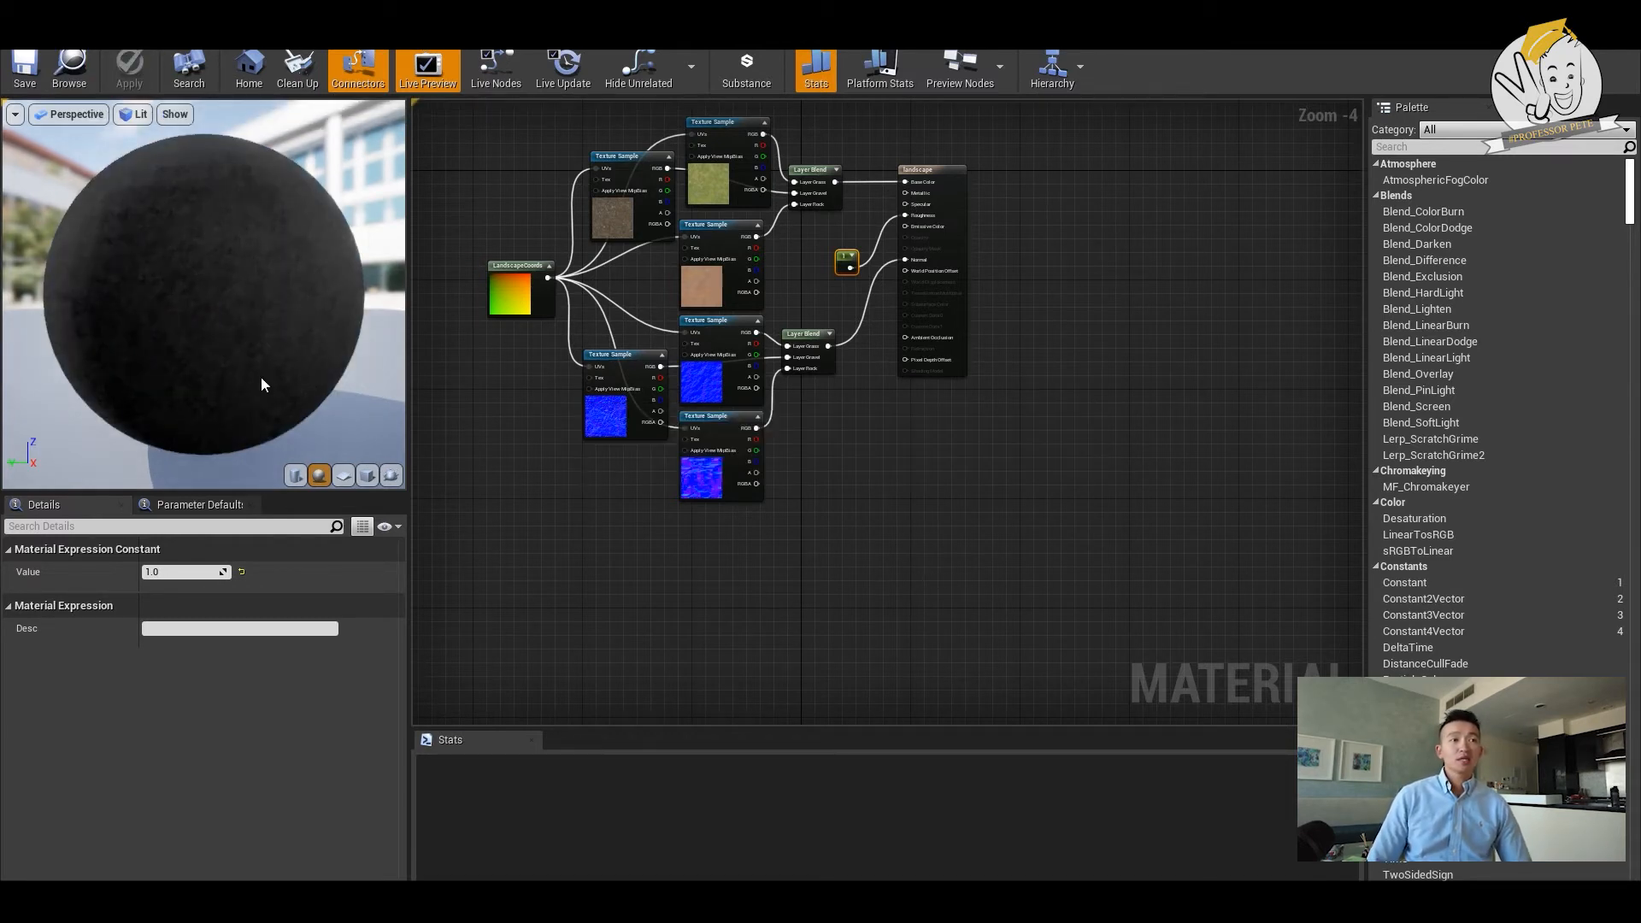
pyautogui.moveTo(205, 295); pyautogui.dragTo(284, 251)
pyautogui.moveTo(235, 308); pyautogui.dragTo(246, 265)
pyautogui.moveTo(75, 368); pyautogui.dragTo(133, 353)
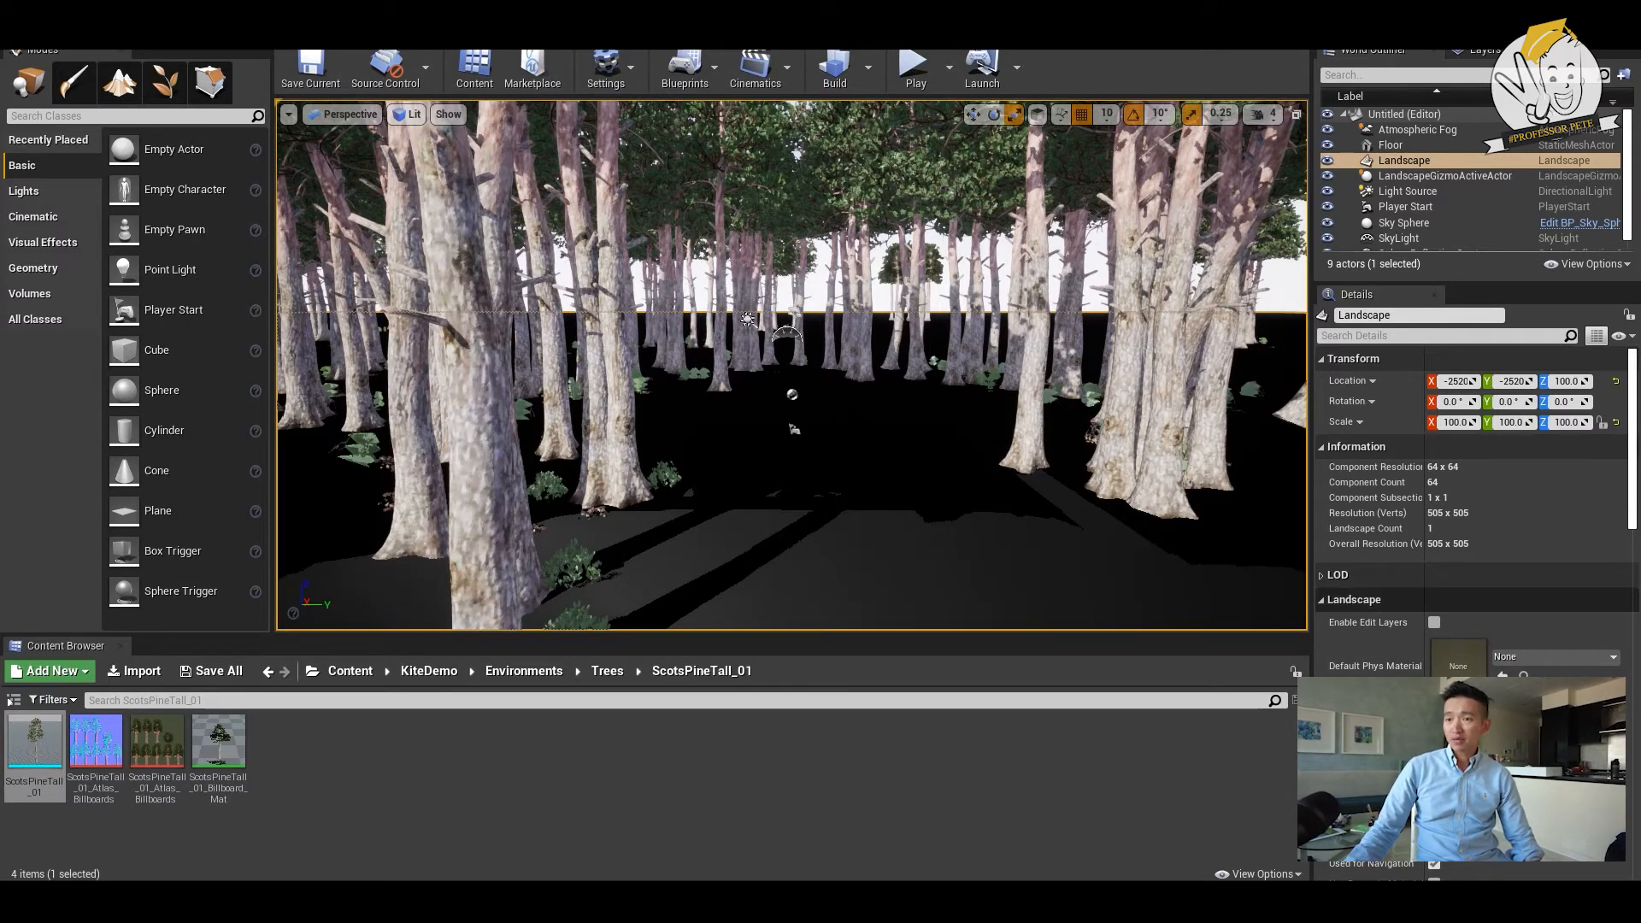
pyautogui.click(1549, 747)
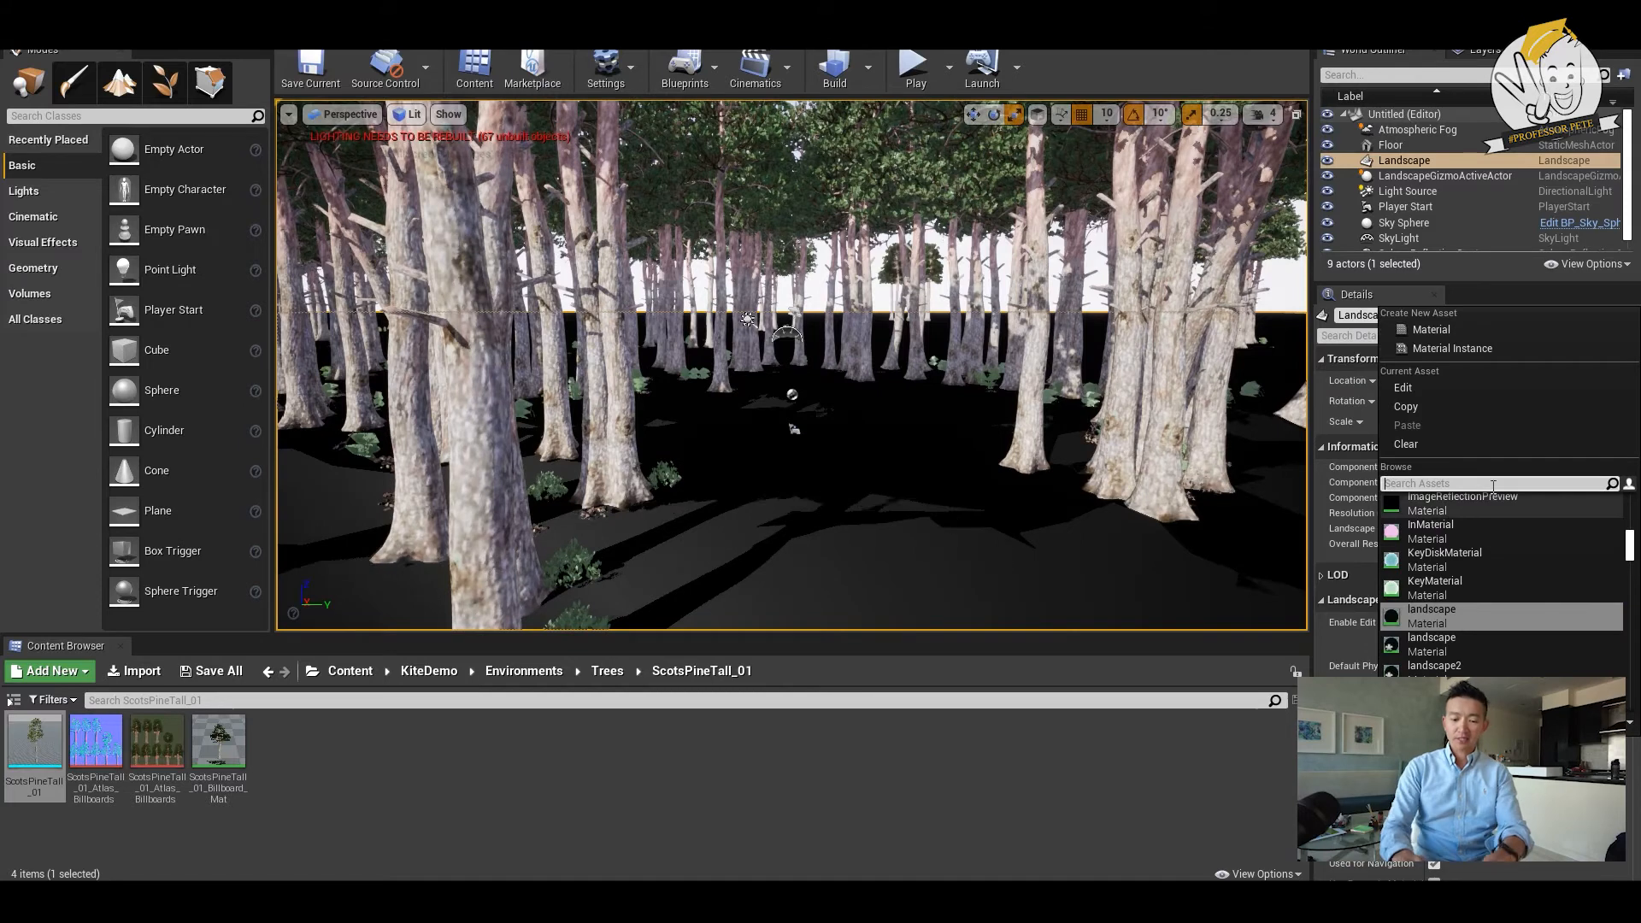
pyautogui.write('laldn')
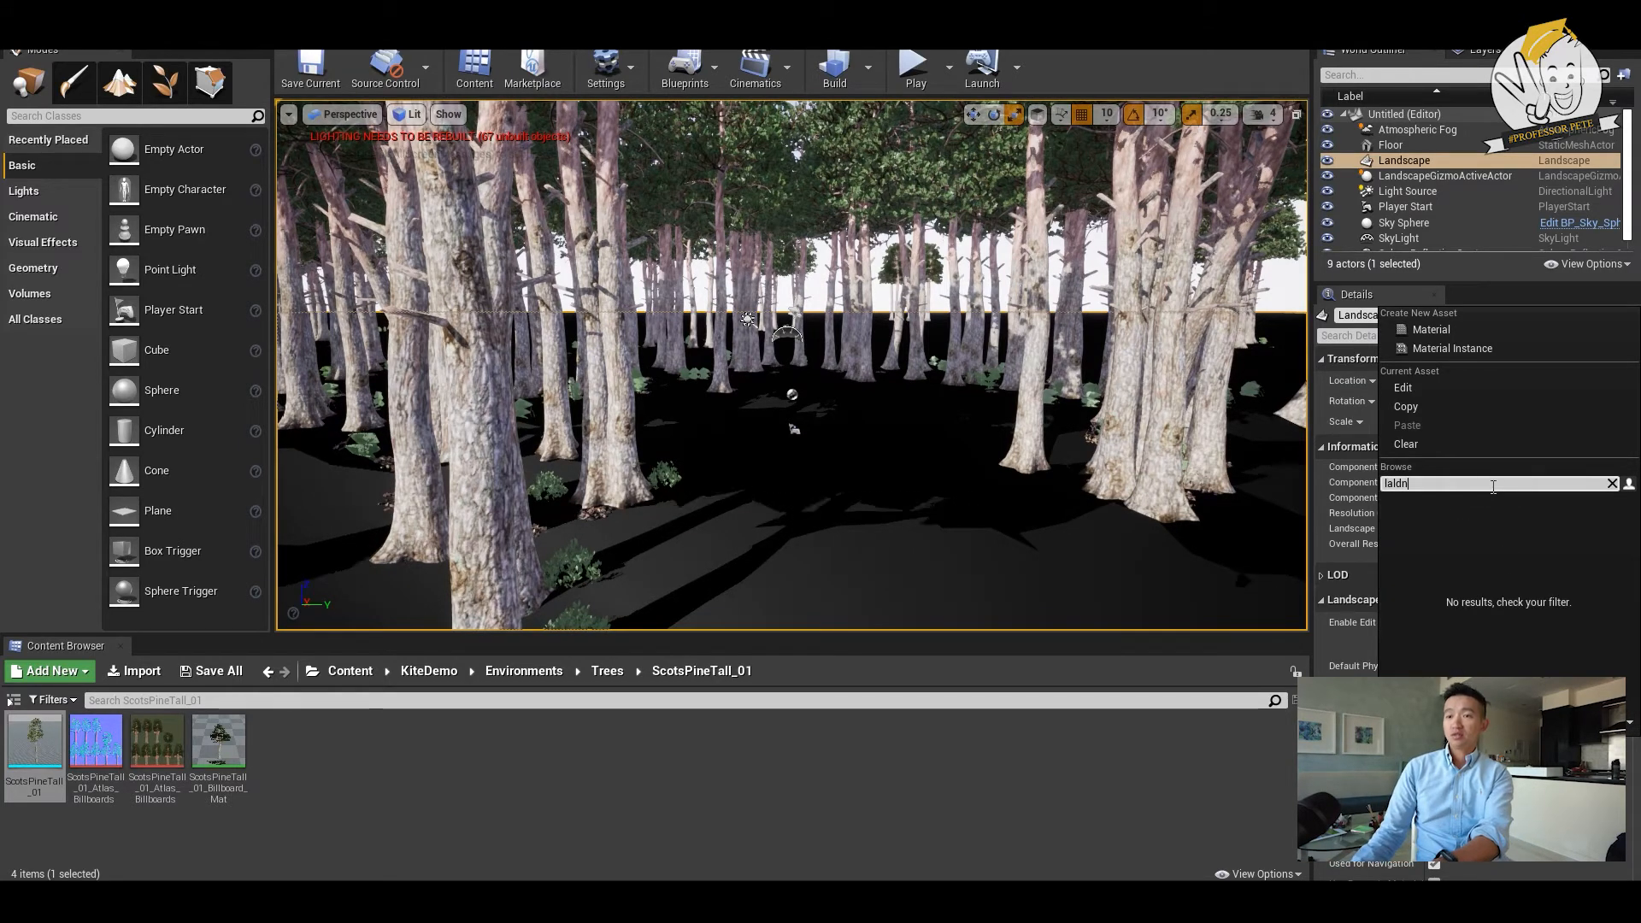
pyautogui.press('BackSpace')
pyautogui.press('BackSpace')
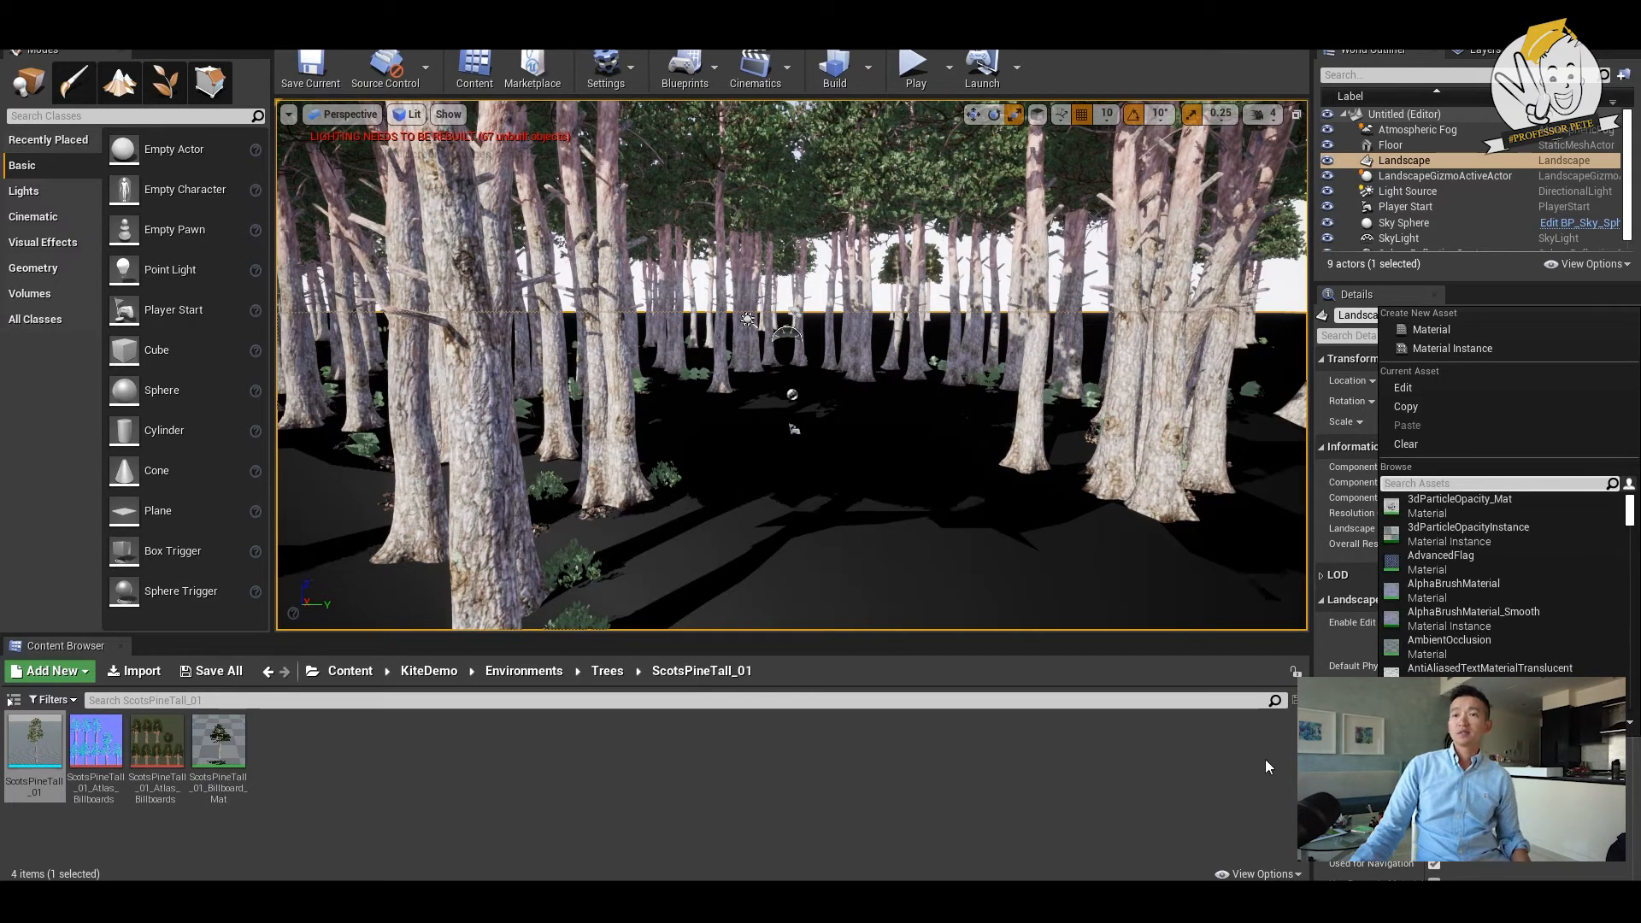
pyautogui.click(1271, 767)
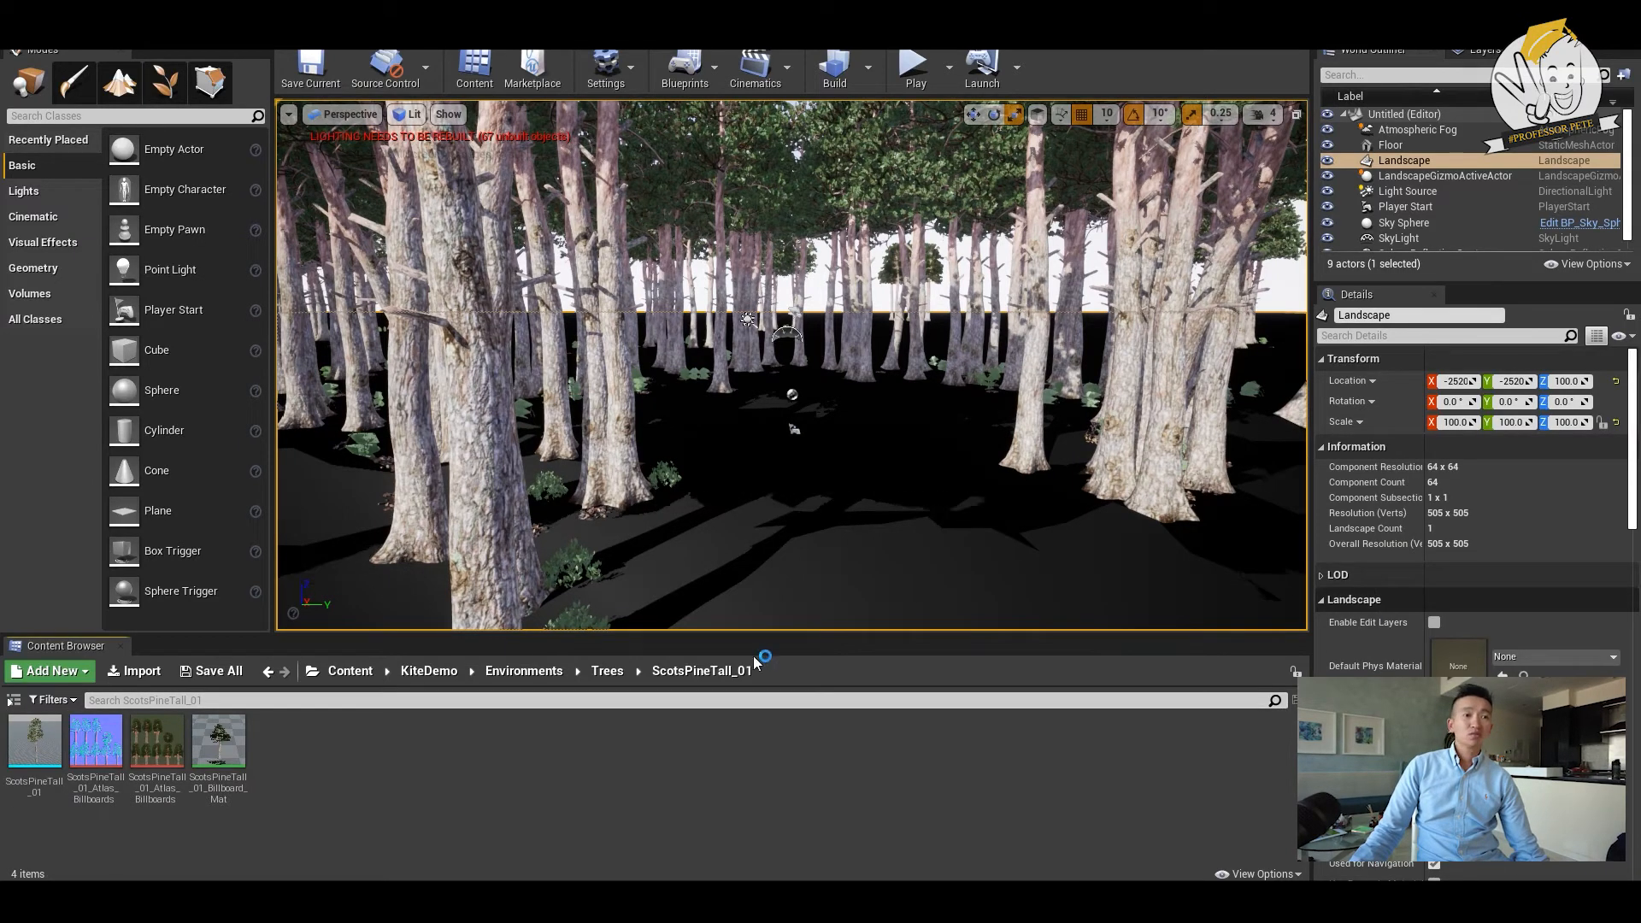
# - Switch to landscape painting and create a weight-blended layer info named Grass_LayerInfo for the Grass layer in Untitled_1_sharedassets
pyautogui.click(119, 90)
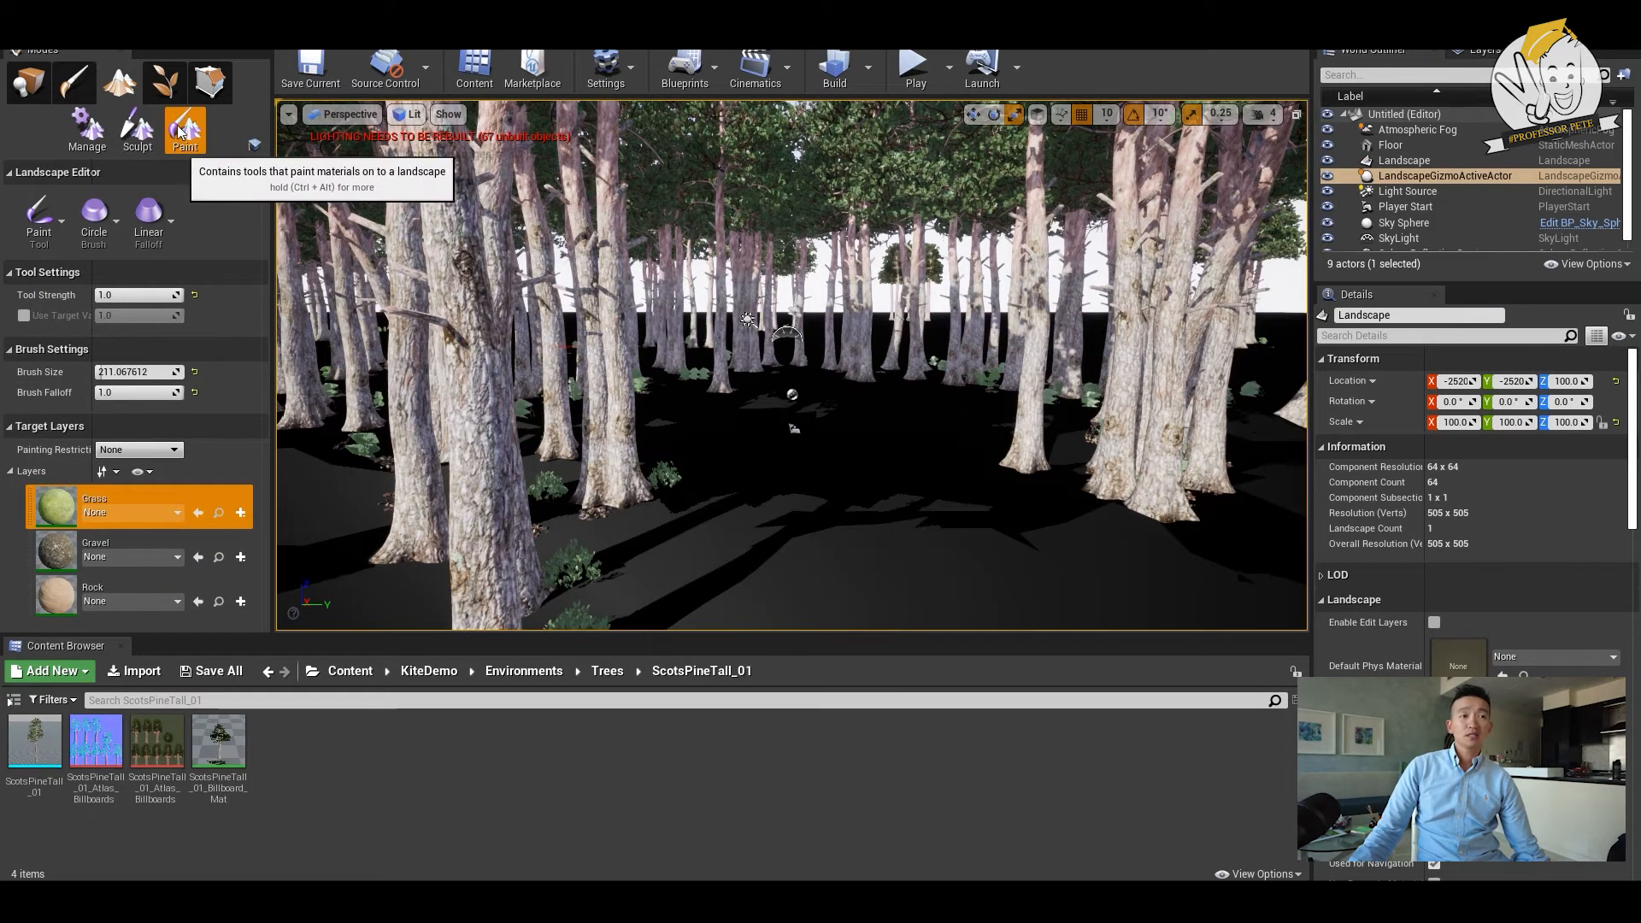
pyautogui.click(243, 513)
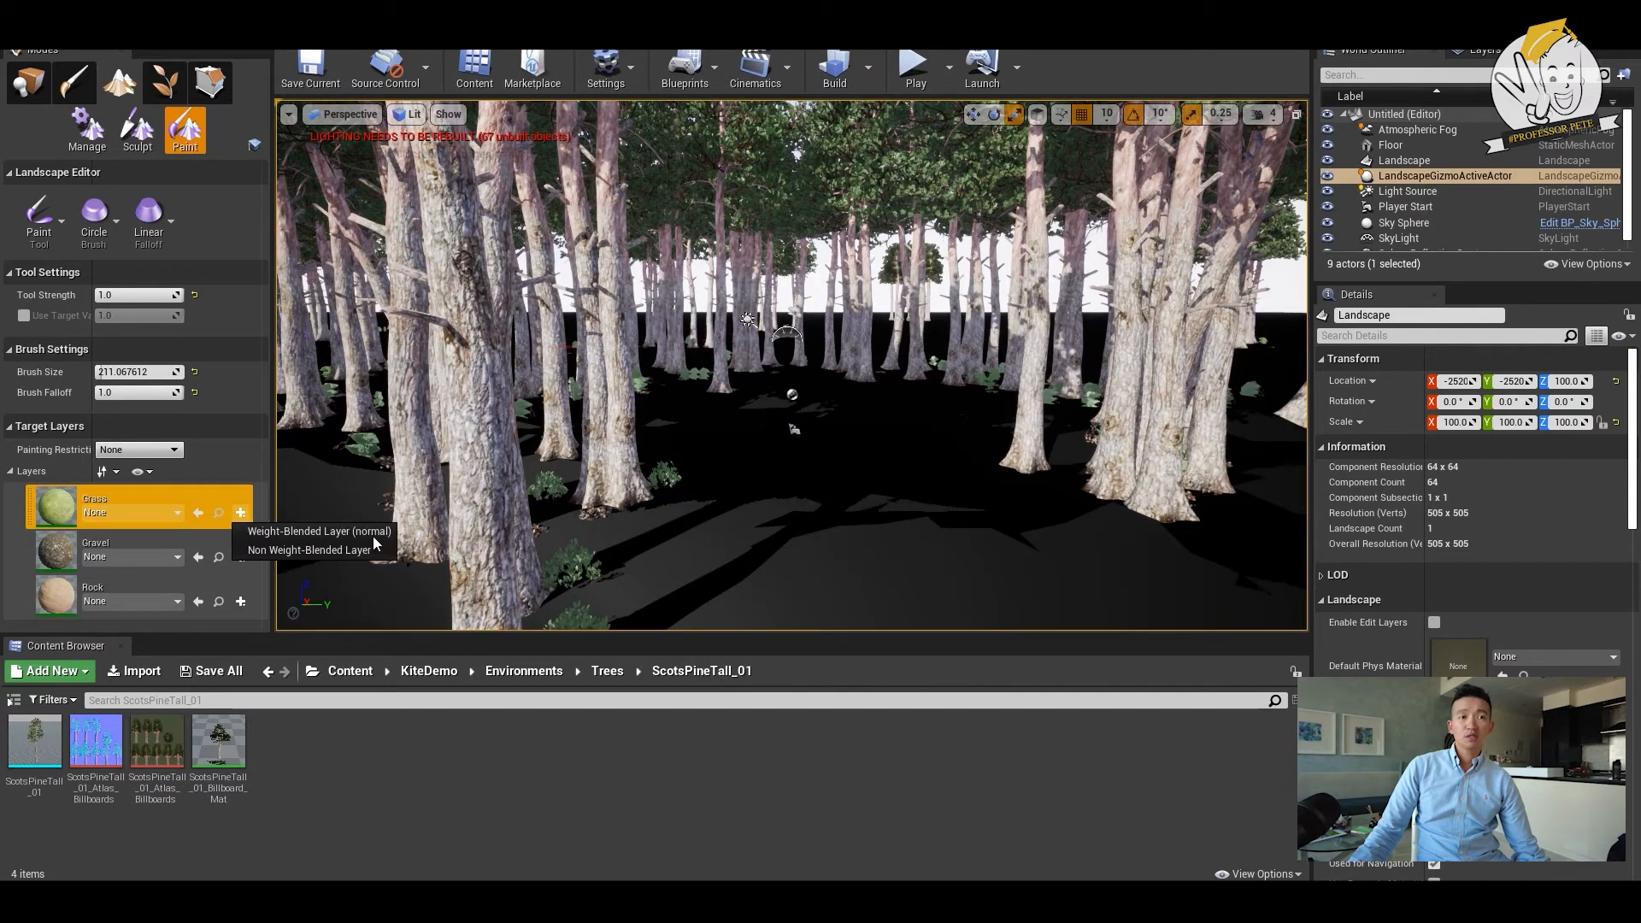
pyautogui.click(377, 536)
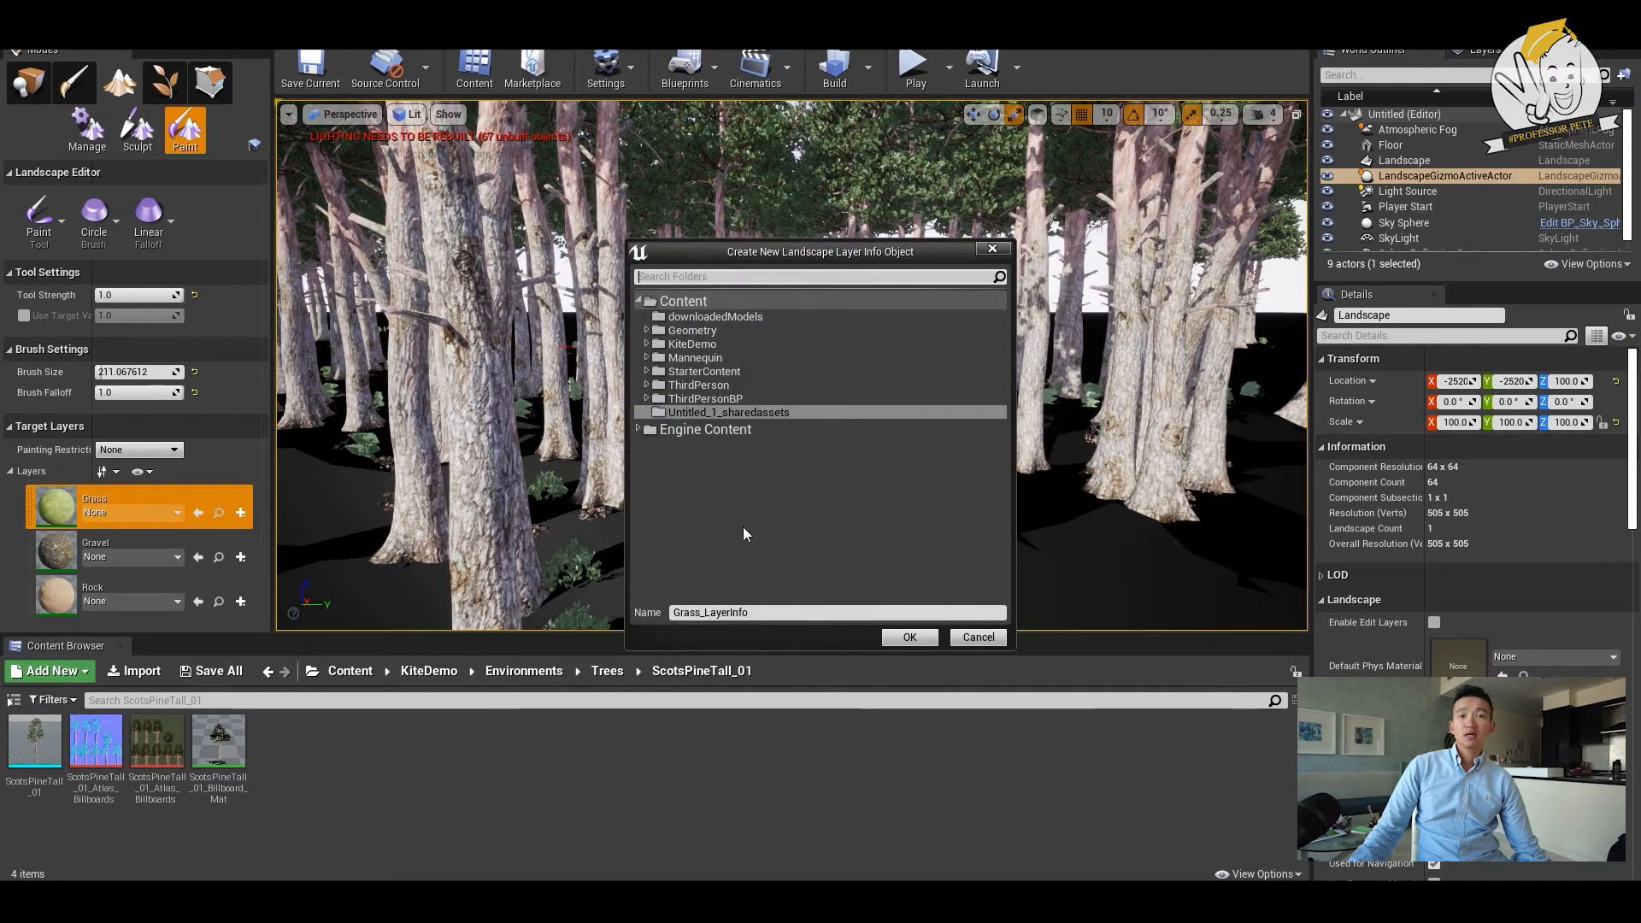
pyautogui.click(927, 639)
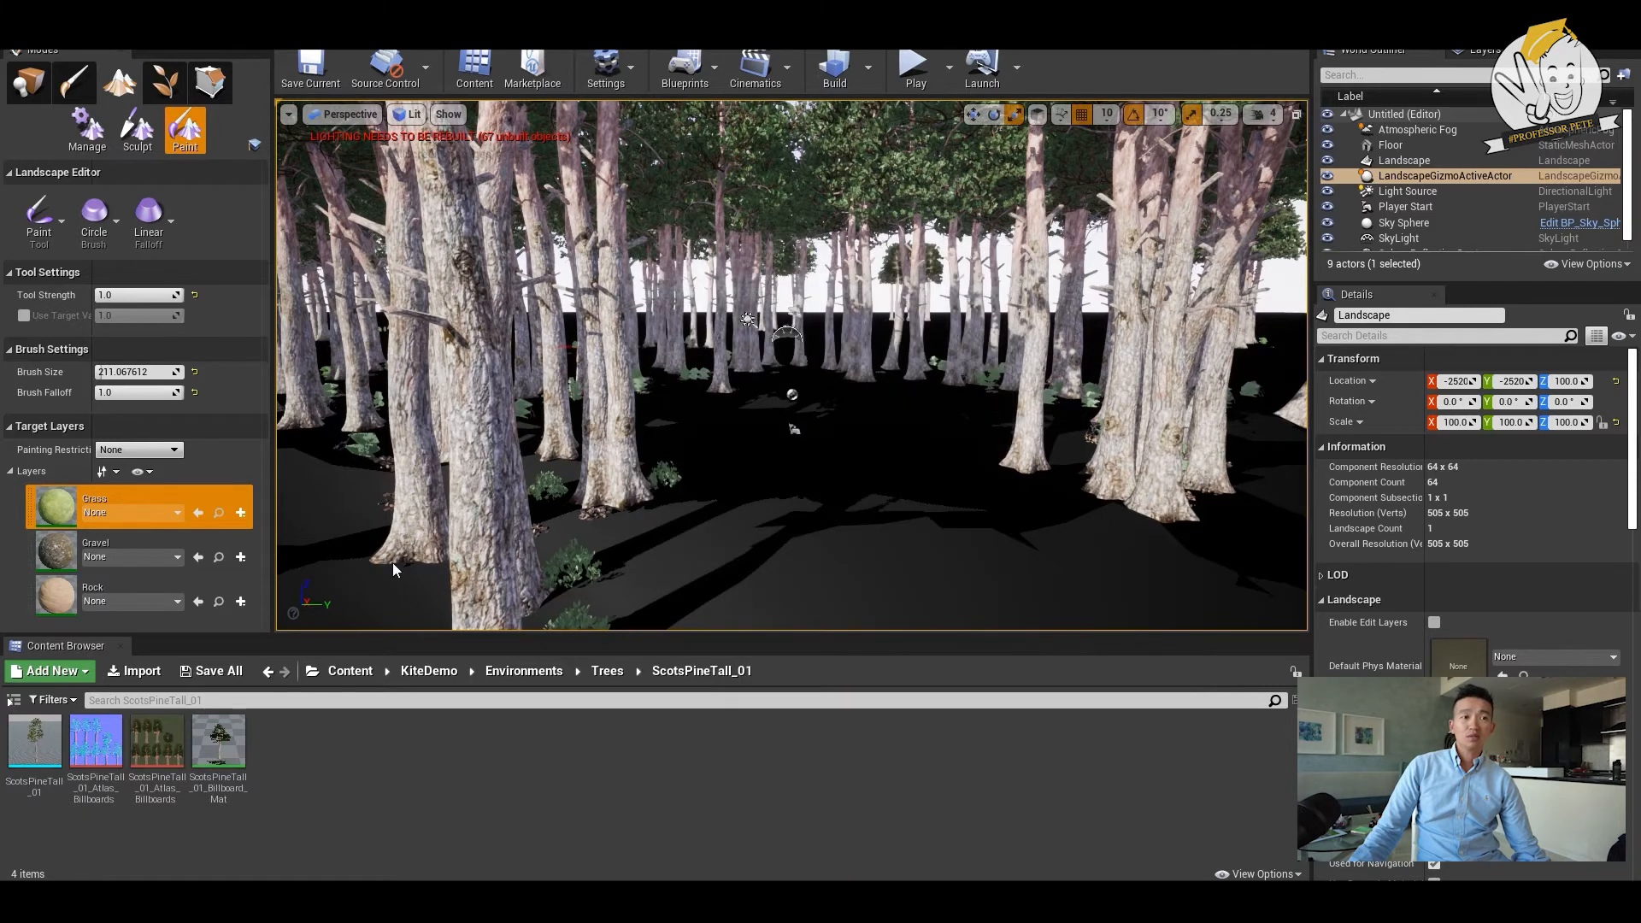
# - Create weight-blended layer infos for the Gravel and Rock target layers
pyautogui.click(240, 556)
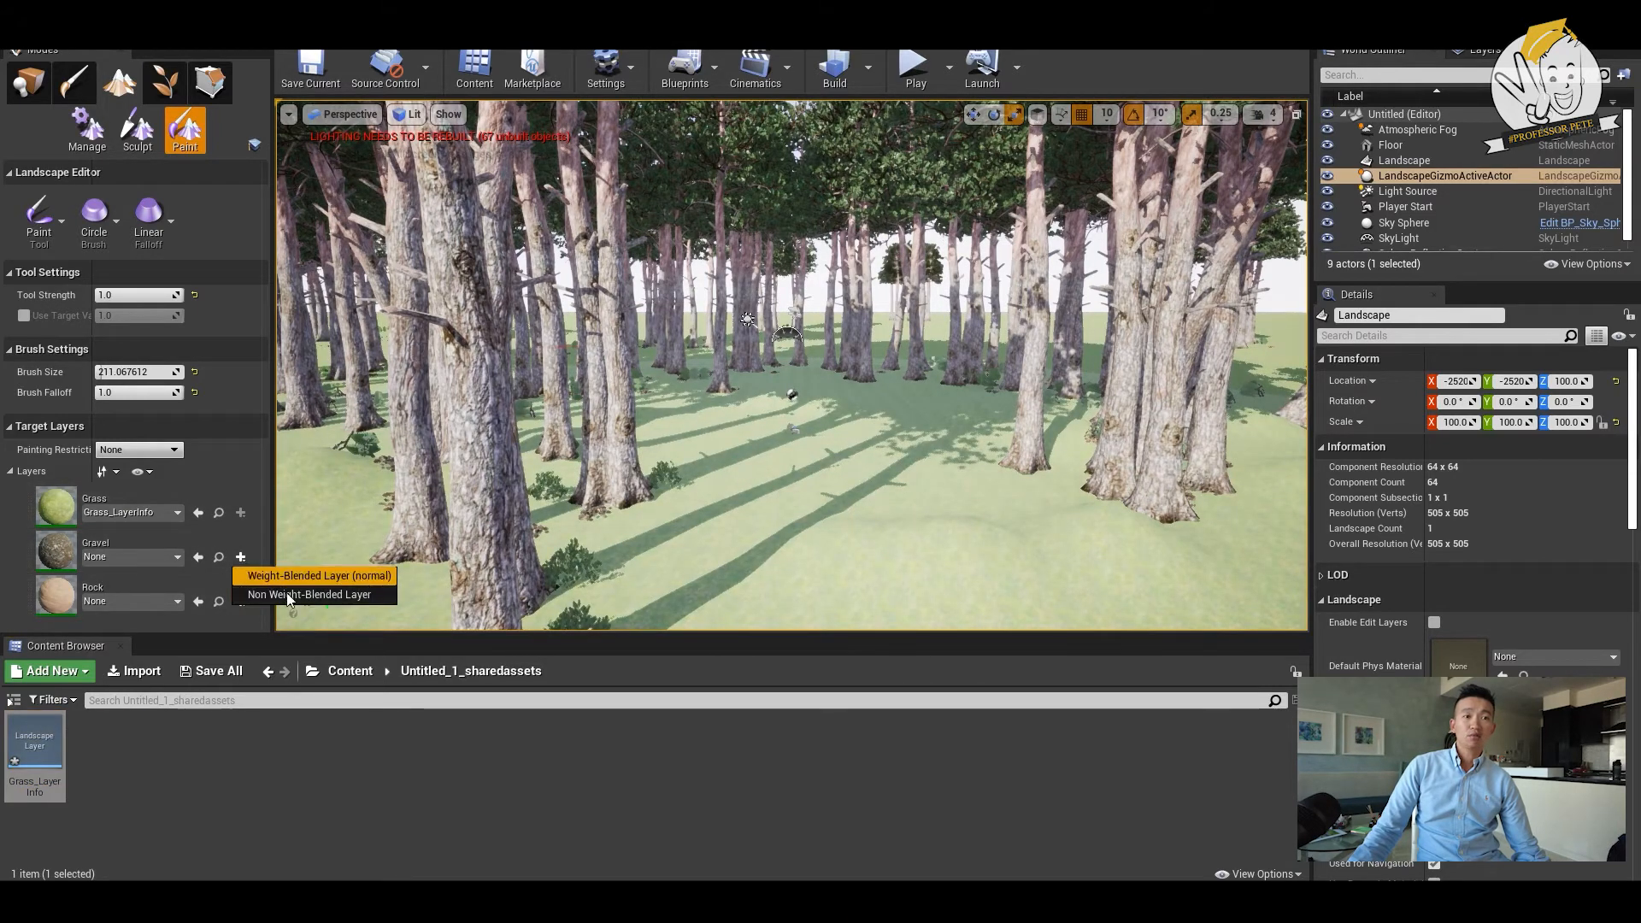
pyautogui.click(367, 575)
pyautogui.click(910, 639)
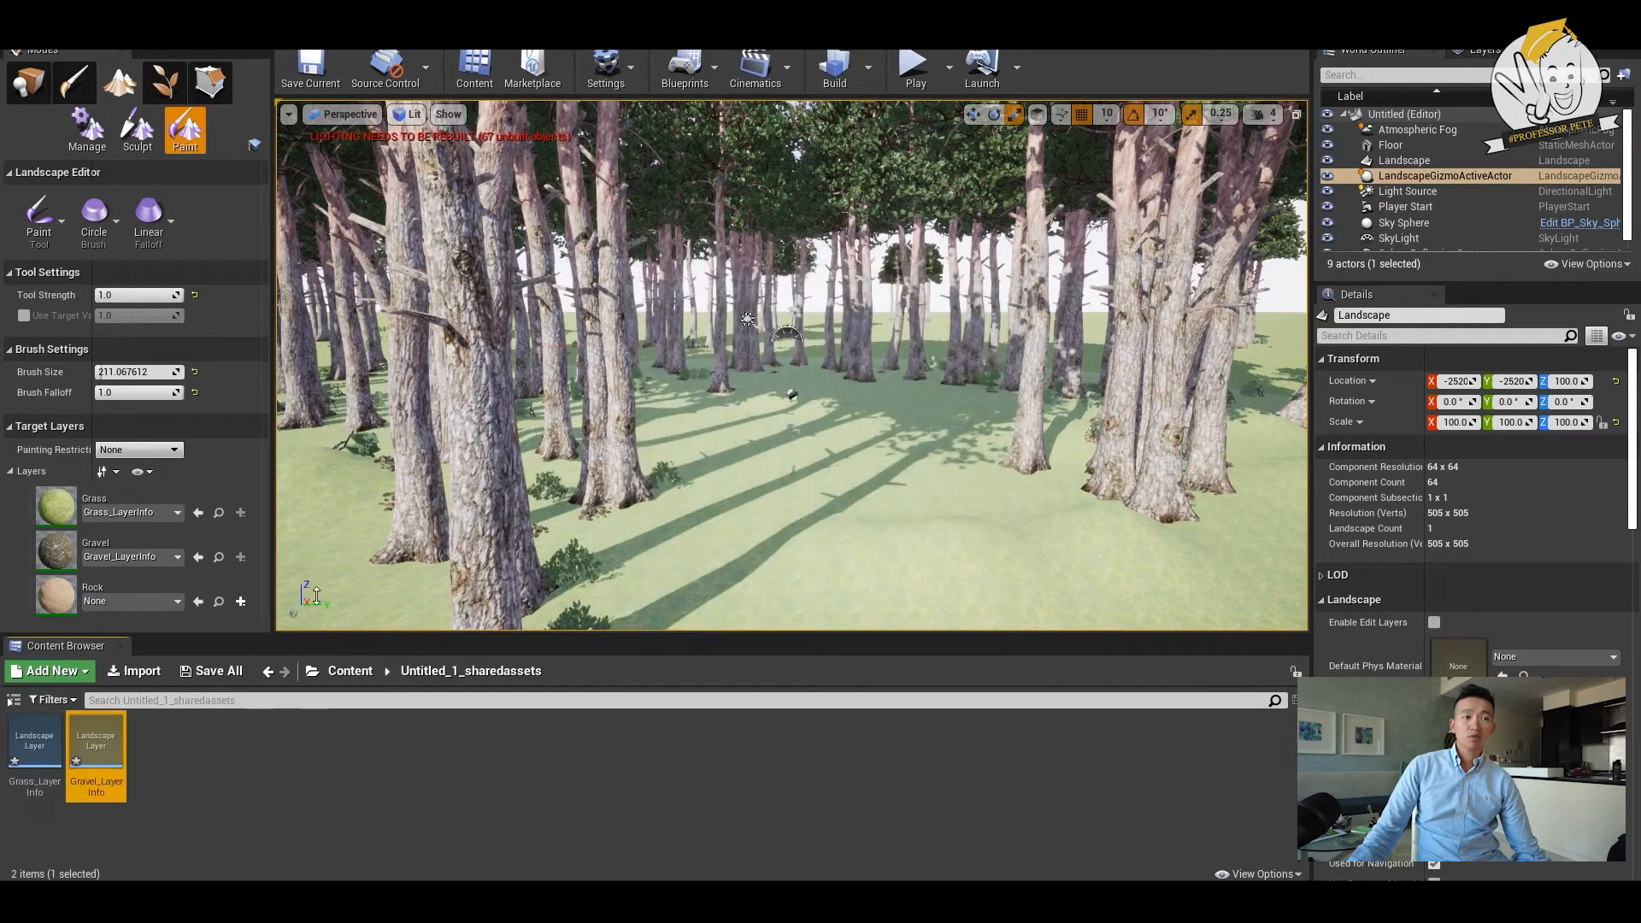
pyautogui.click(240, 601)
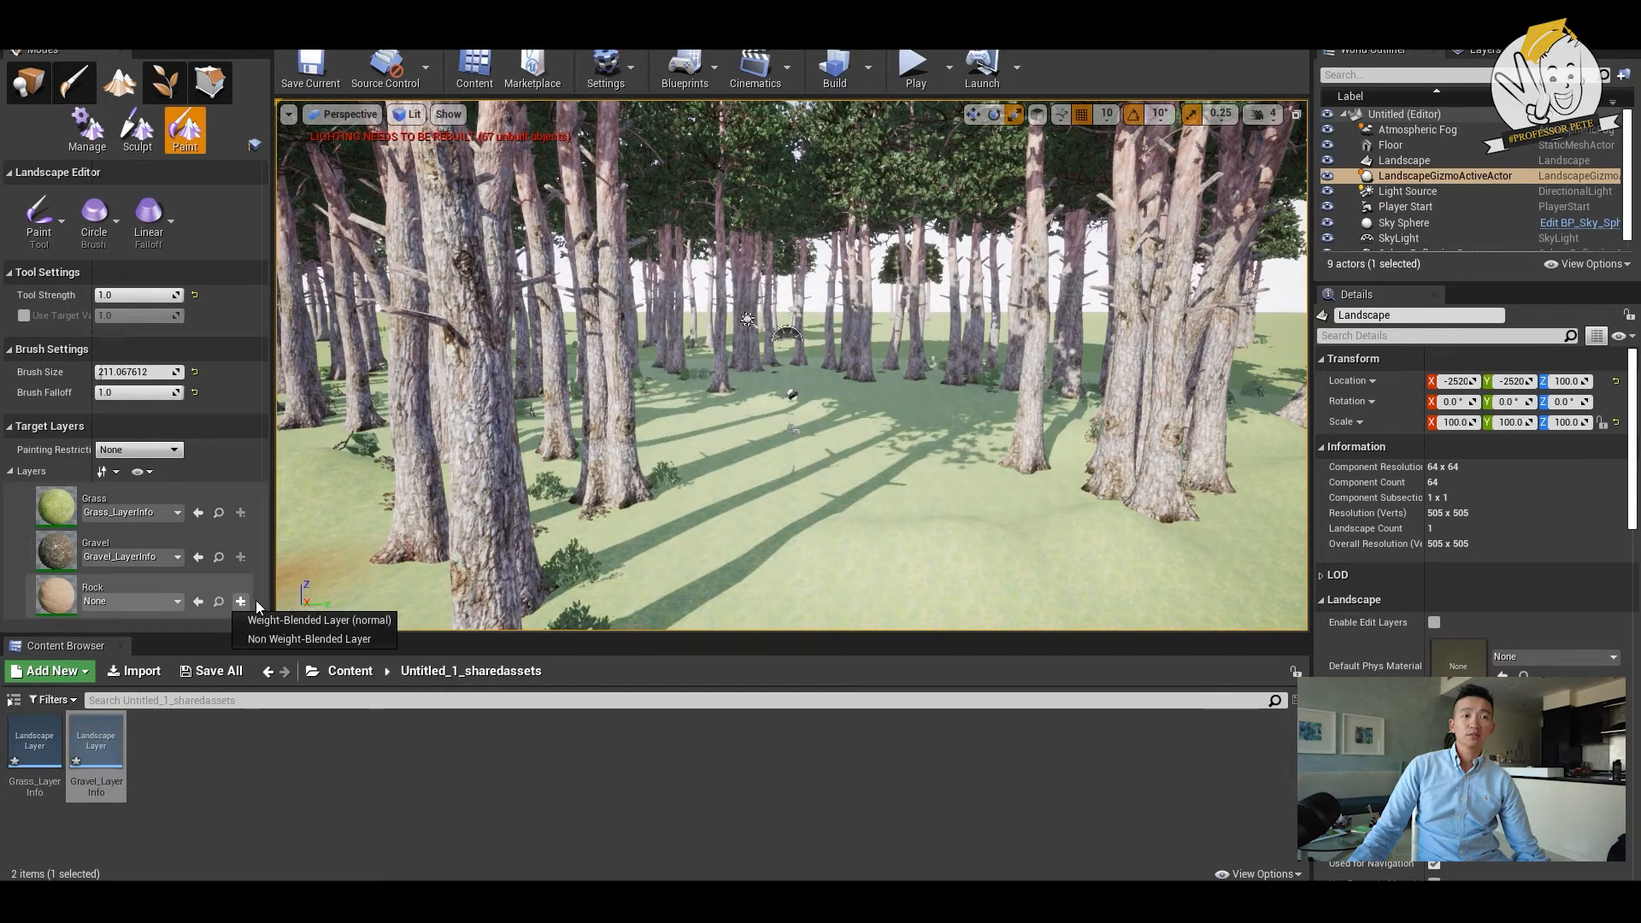
pyautogui.click(321, 613)
pyautogui.click(911, 639)
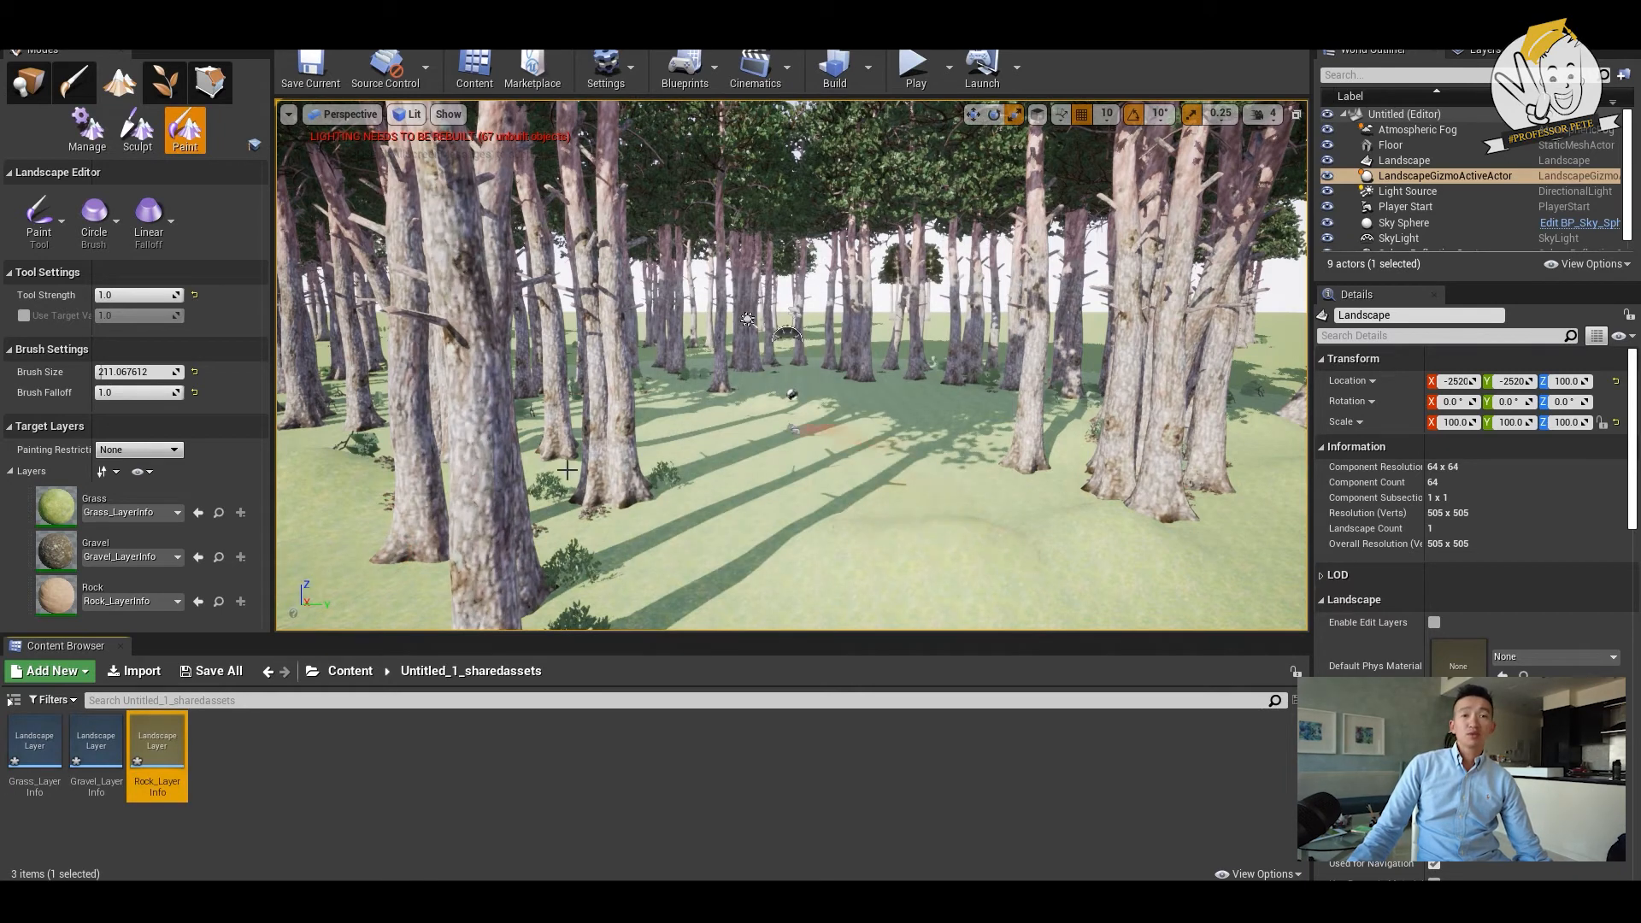
# - Paint a Gravel path on the ground between the trees and set the brush size to about 524.5
pyautogui.click(54, 525)
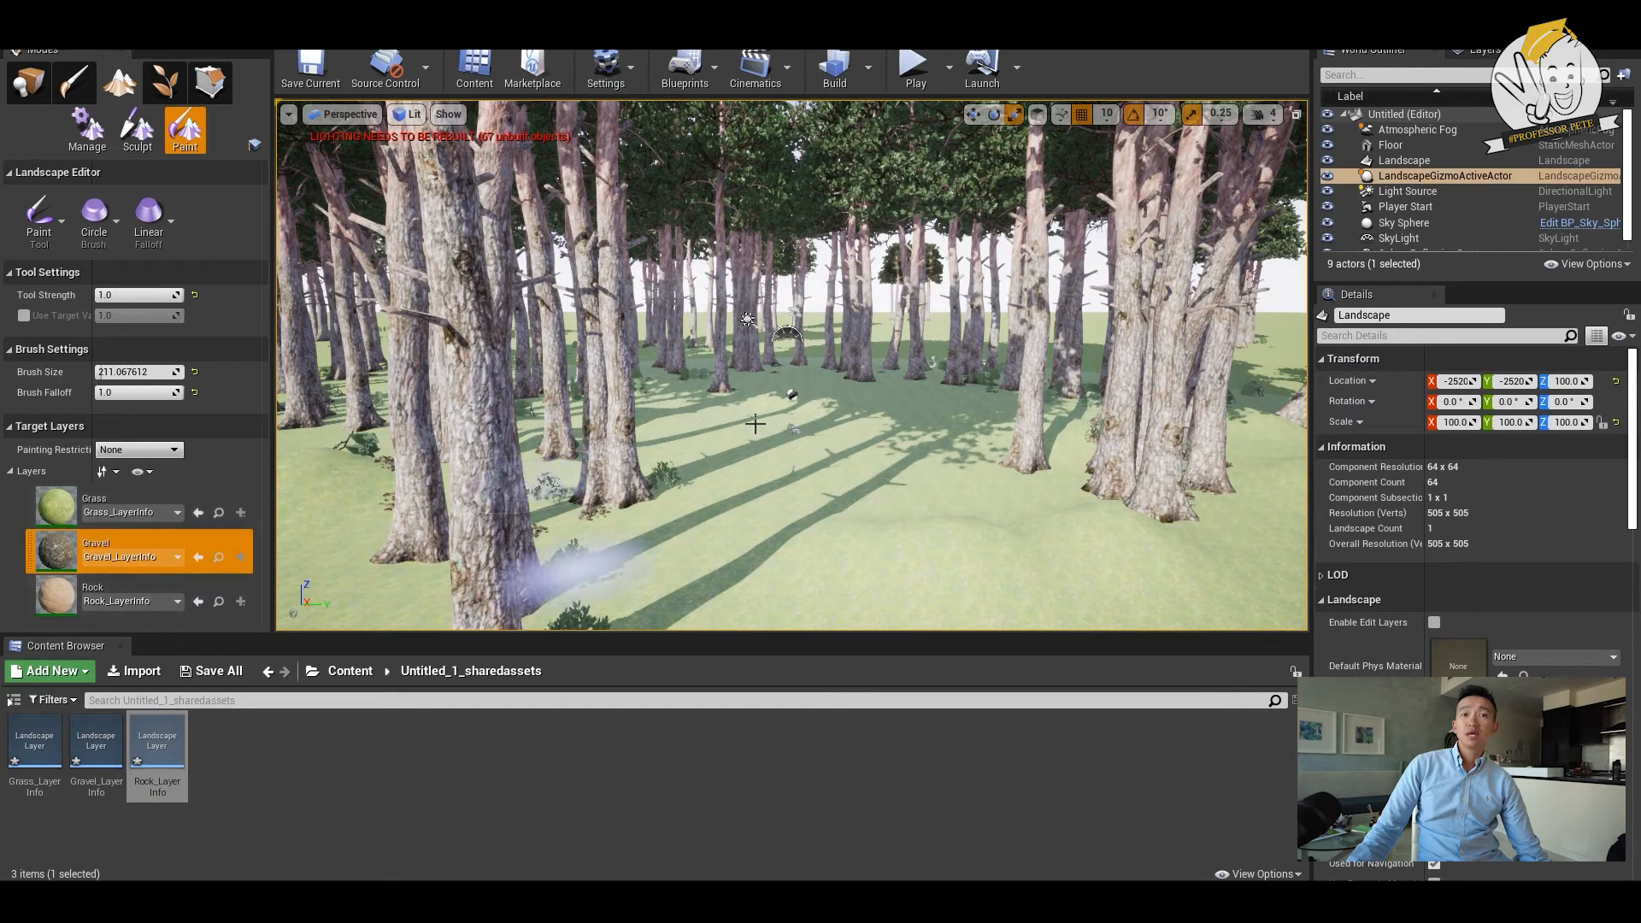
pyautogui.moveTo(862, 505)
pyautogui.mouseDown()
pyautogui.moveTo(835, 578)
pyautogui.moveTo(849, 433)
pyautogui.mouseUp()
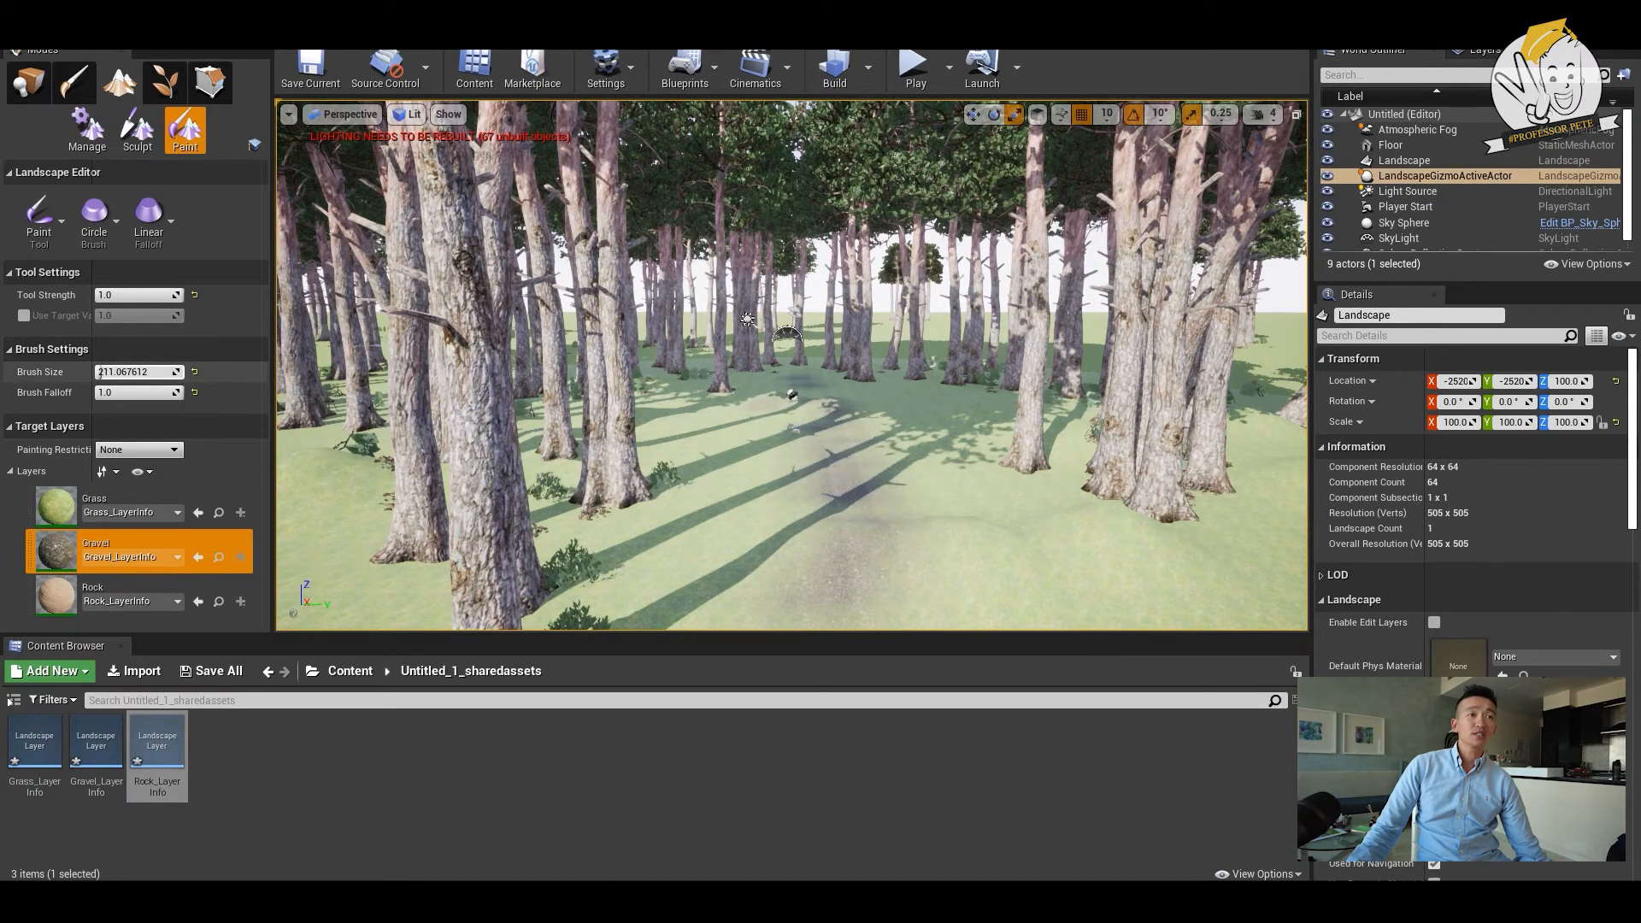
pyautogui.moveTo(150, 301); pyautogui.dragTo(155, 299)
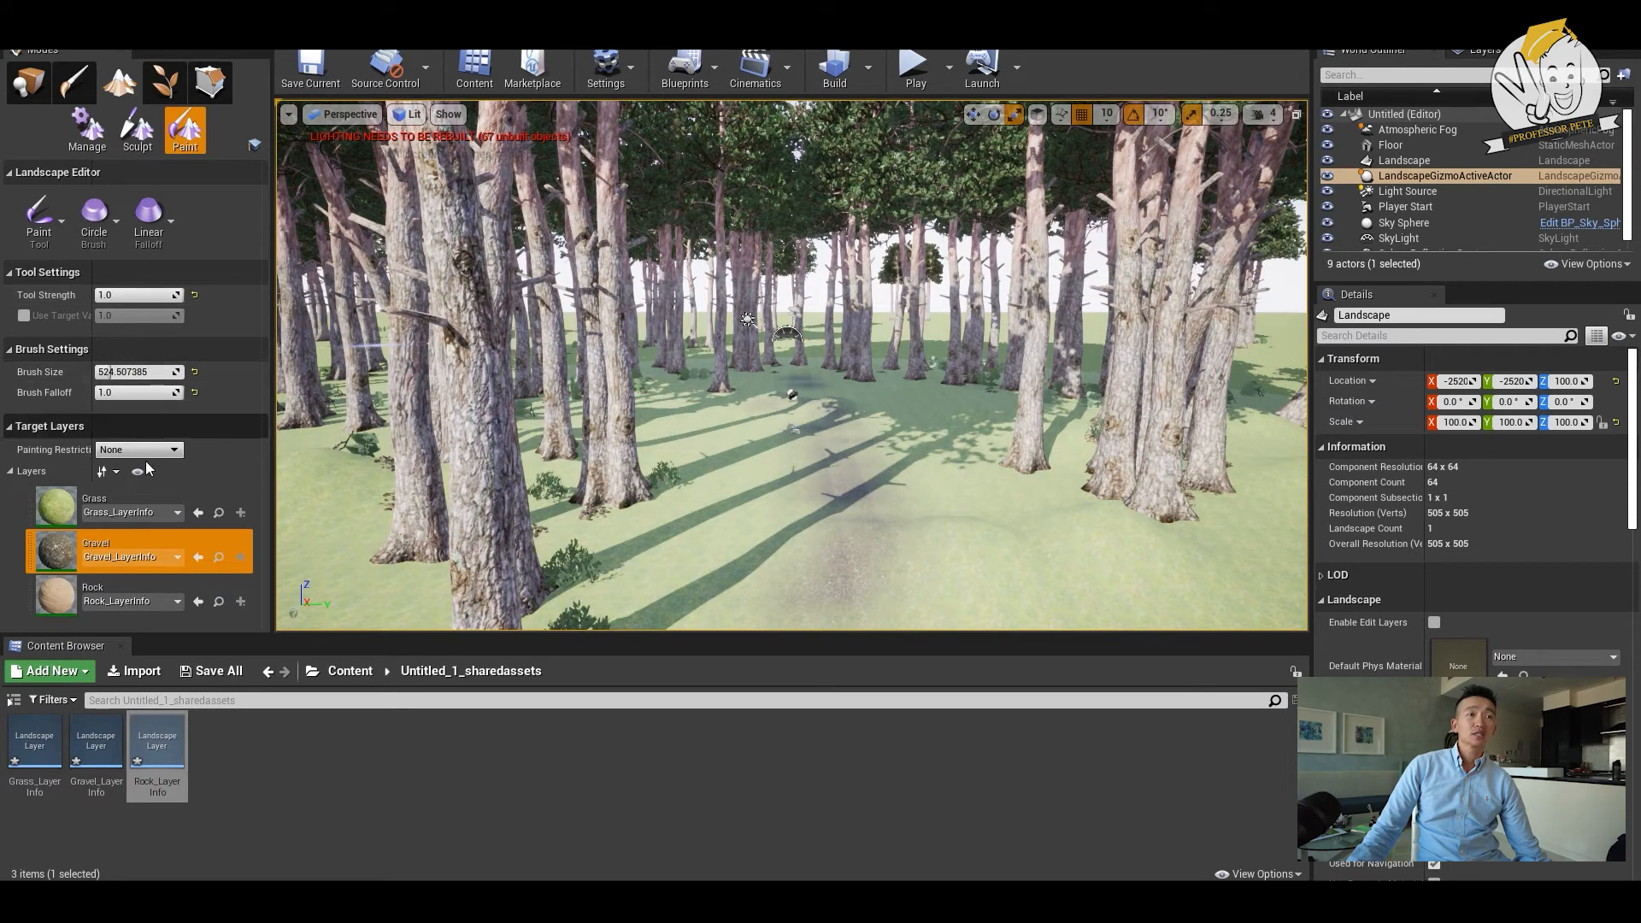
# - Widen the Gravel path through the foreground and paint the Rock layer over the ground along its sides
pyautogui.moveTo(820, 434)
pyautogui.mouseDown()
pyautogui.moveTo(791, 412)
pyautogui.moveTo(828, 561)
pyautogui.moveTo(781, 593)
pyautogui.moveTo(883, 414)
pyautogui.moveTo(821, 392)
pyautogui.moveTo(735, 434)
pyautogui.moveTo(791, 447)
pyautogui.moveTo(880, 417)
pyautogui.mouseUp()
pyautogui.moveTo(926, 616); pyautogui.dragTo(949, 648)
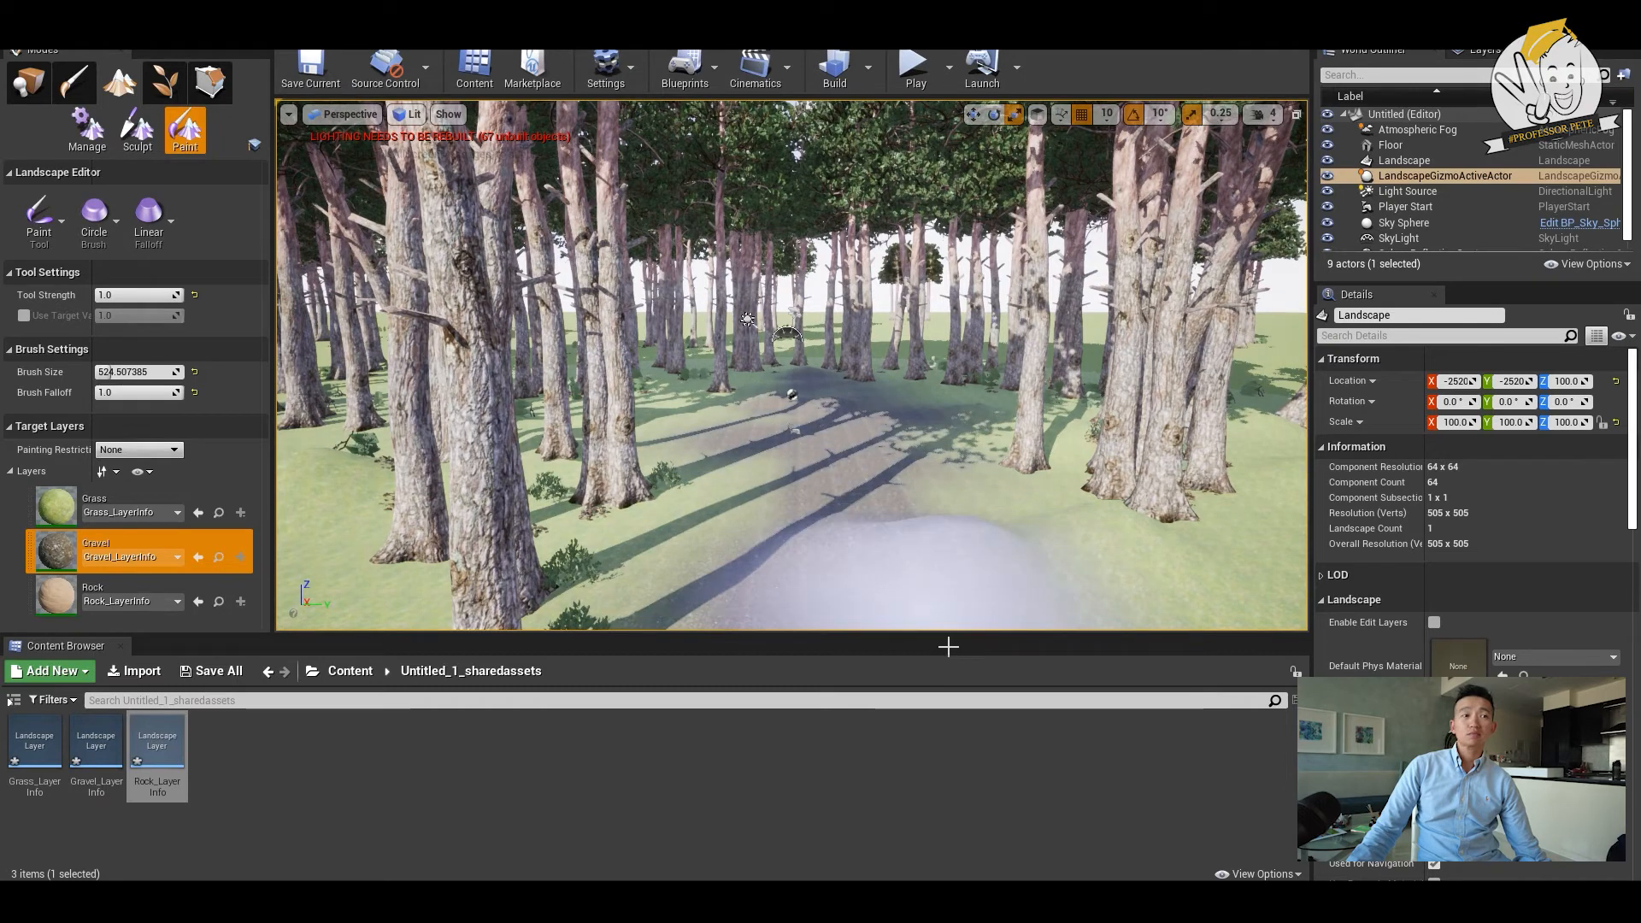
pyautogui.click(111, 591)
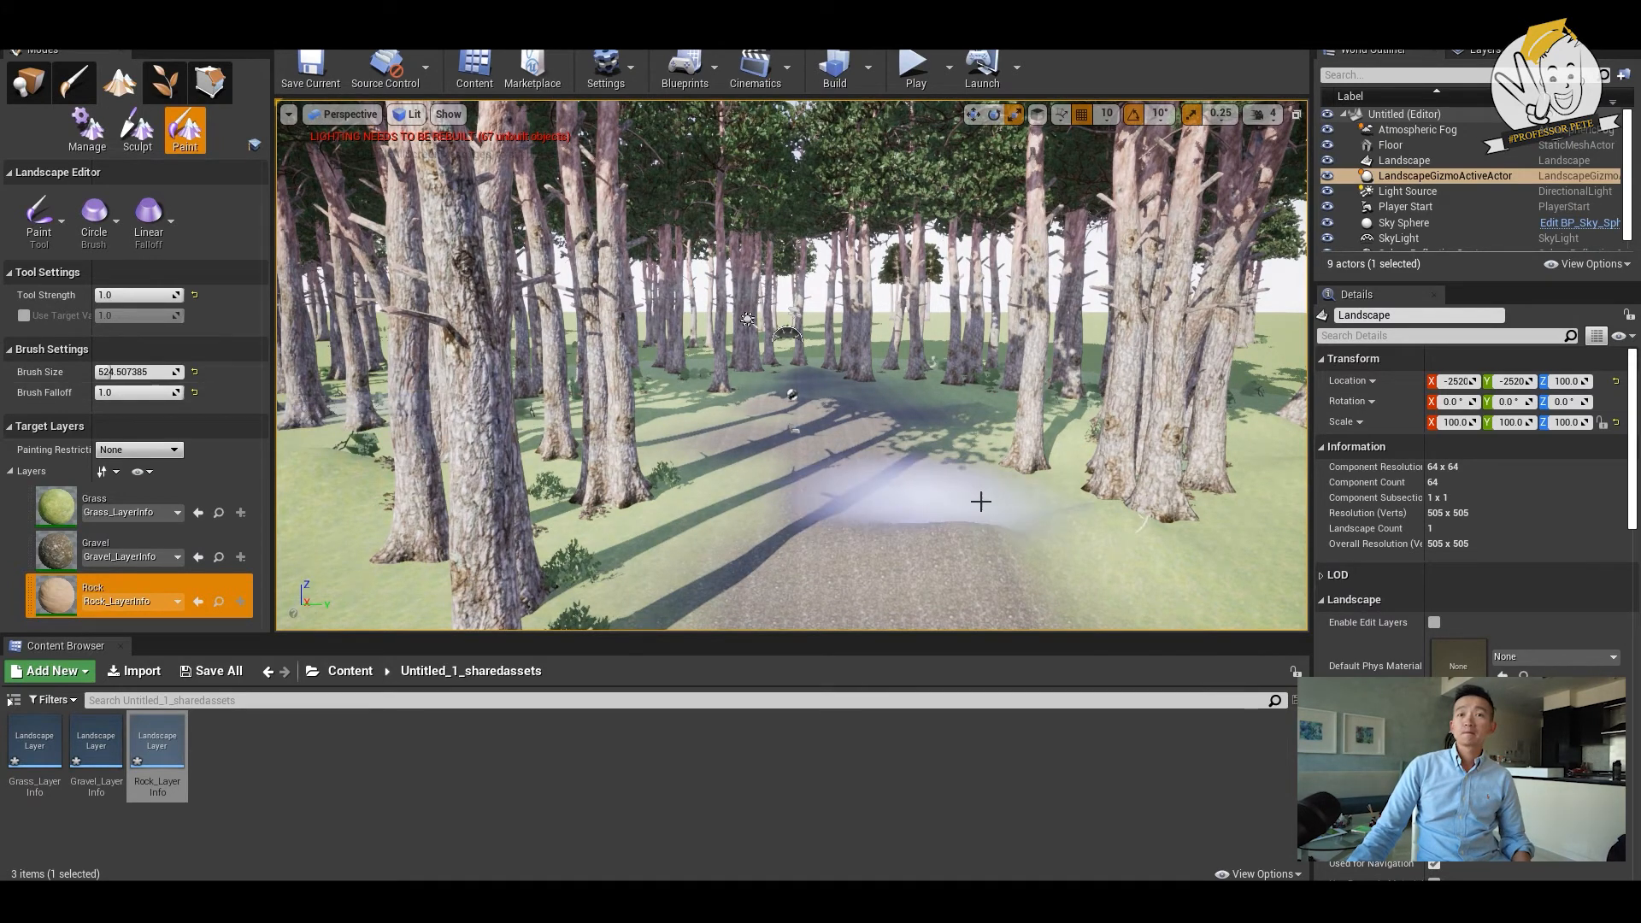
pyautogui.moveTo(1075, 560); pyautogui.dragTo(1118, 573)
pyautogui.moveTo(798, 534)
pyautogui.mouseDown()
pyautogui.moveTo(727, 496)
pyautogui.moveTo(662, 504)
pyautogui.moveTo(556, 590)
pyautogui.mouseUp()
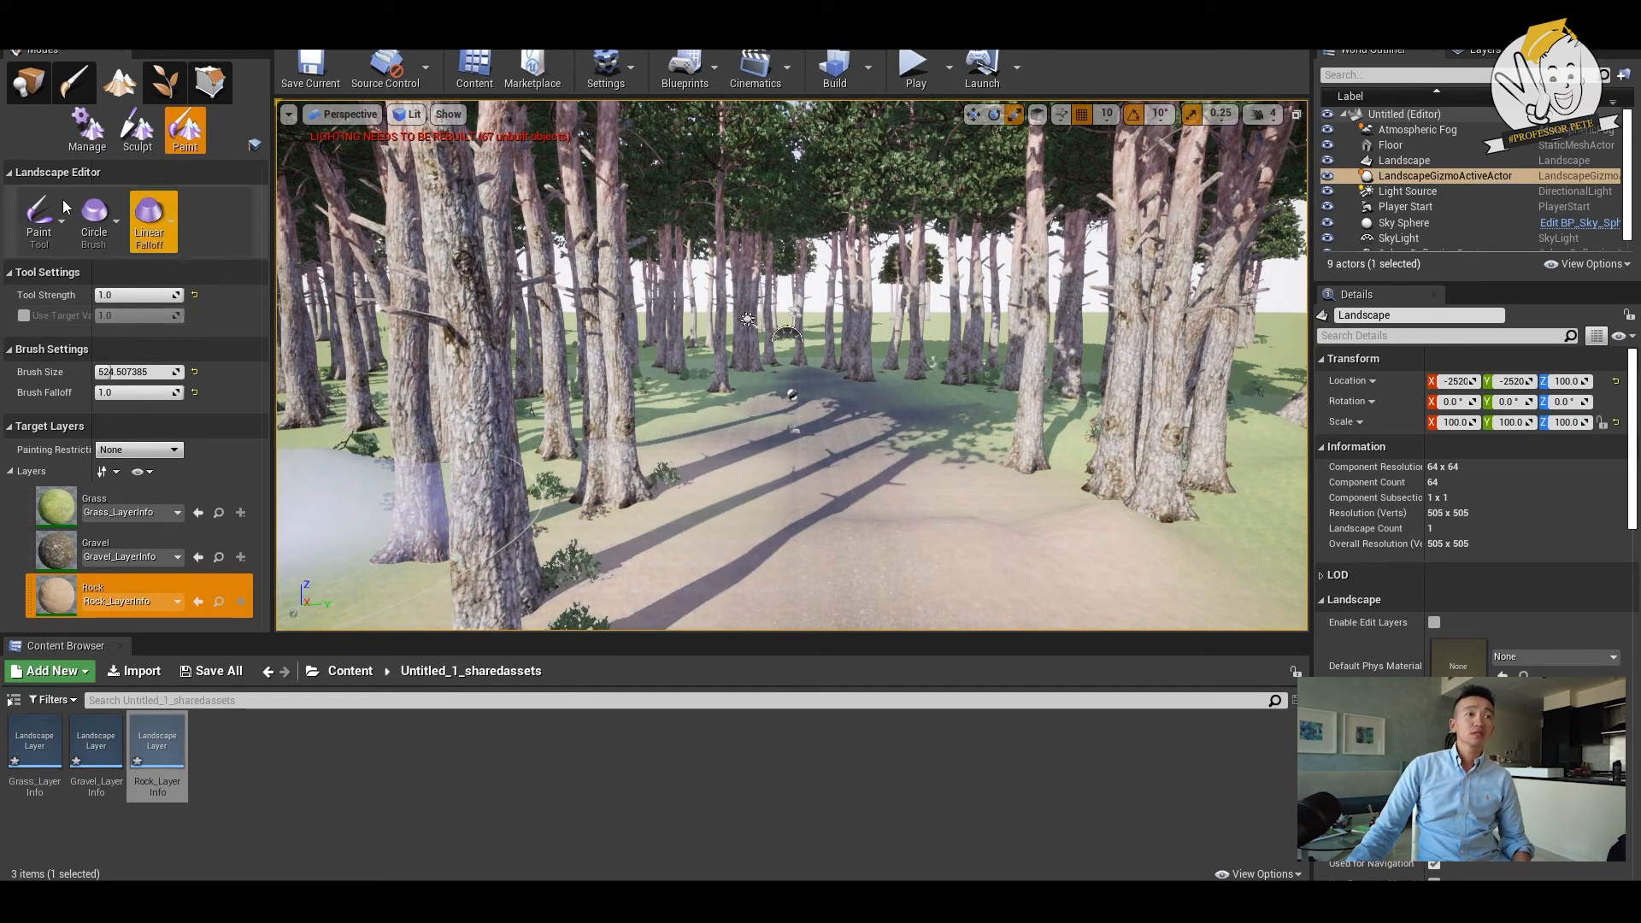
# - Smooth the painted Rock layer on the path with the Smooth tool at strength 1.0 and filter kernel radius 4
pyautogui.click(61, 227)
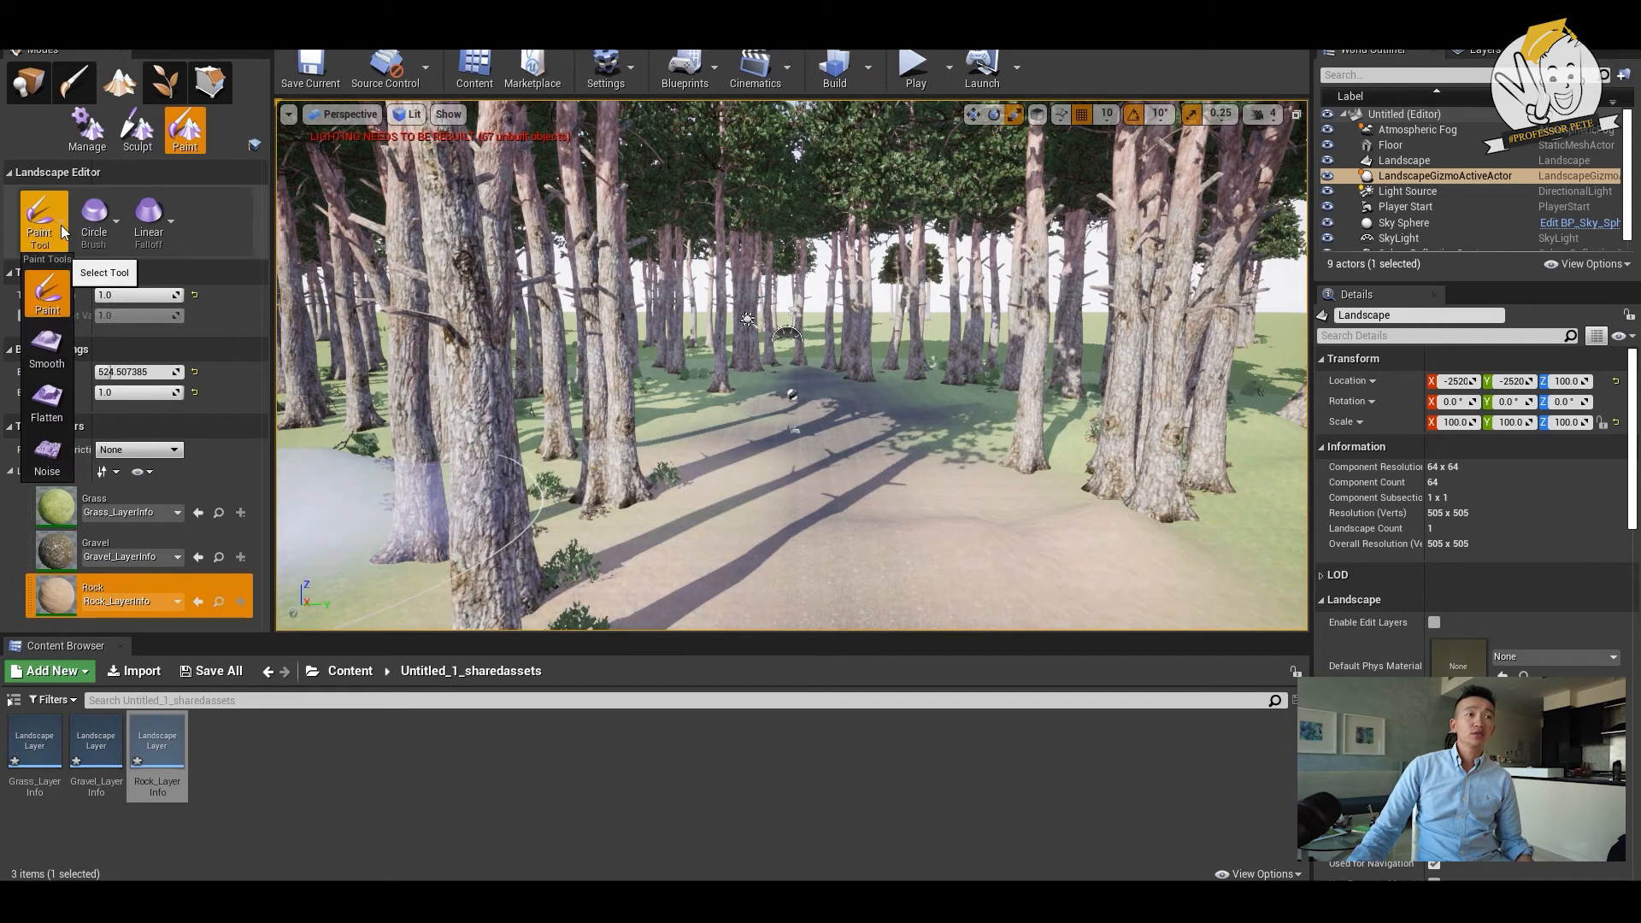
pyautogui.click(48, 343)
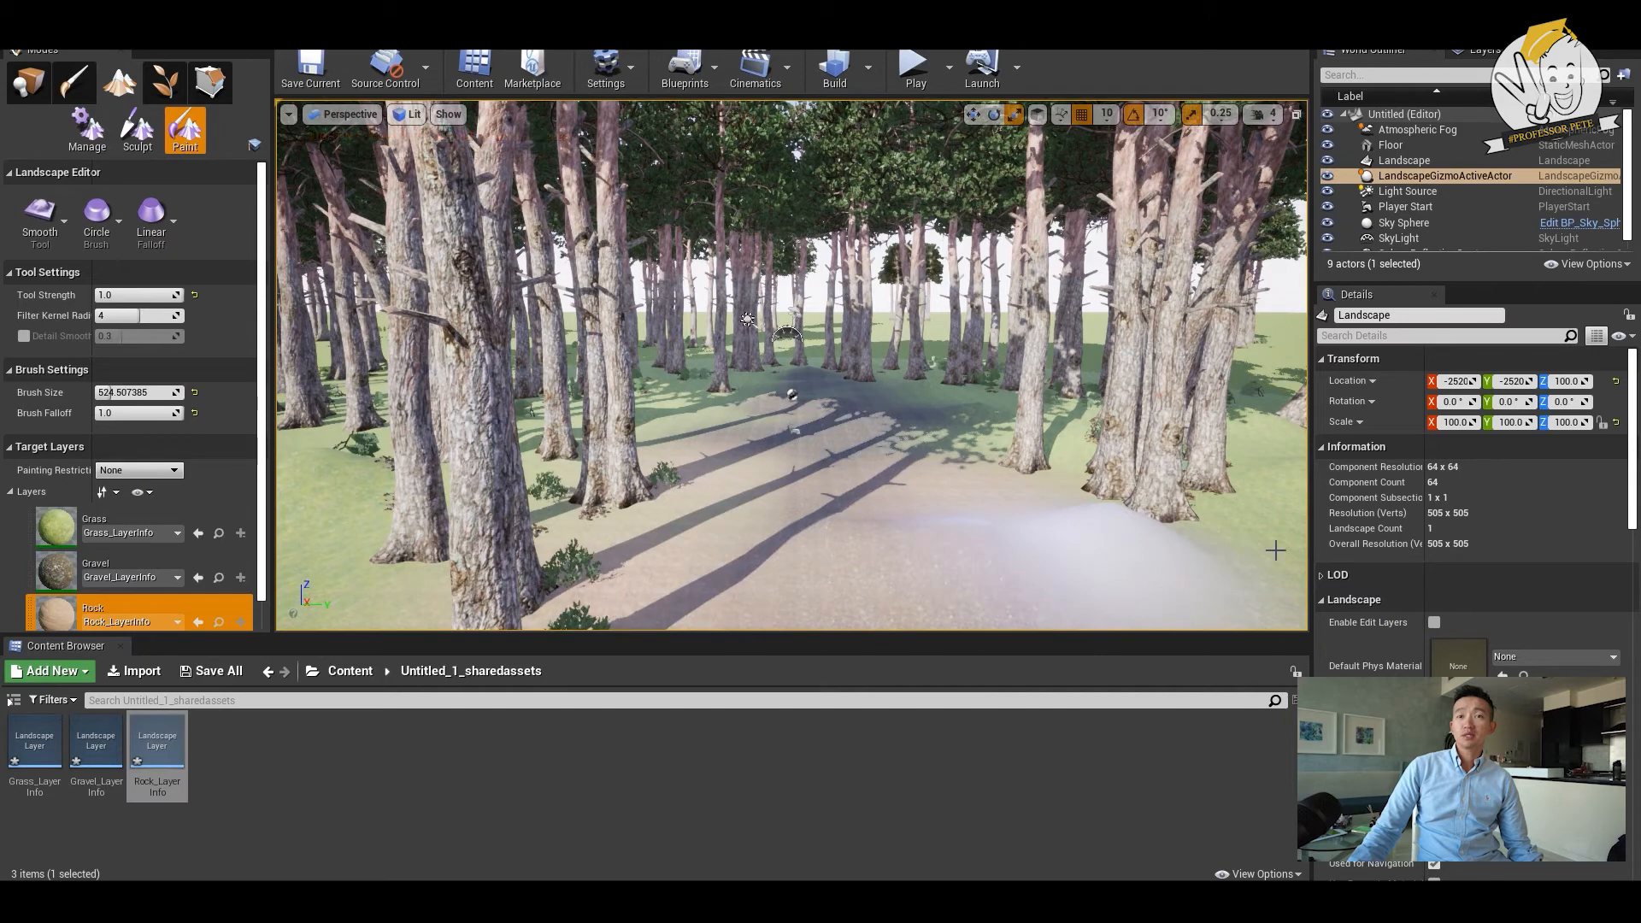
pyautogui.scroll(2, 907, 508)
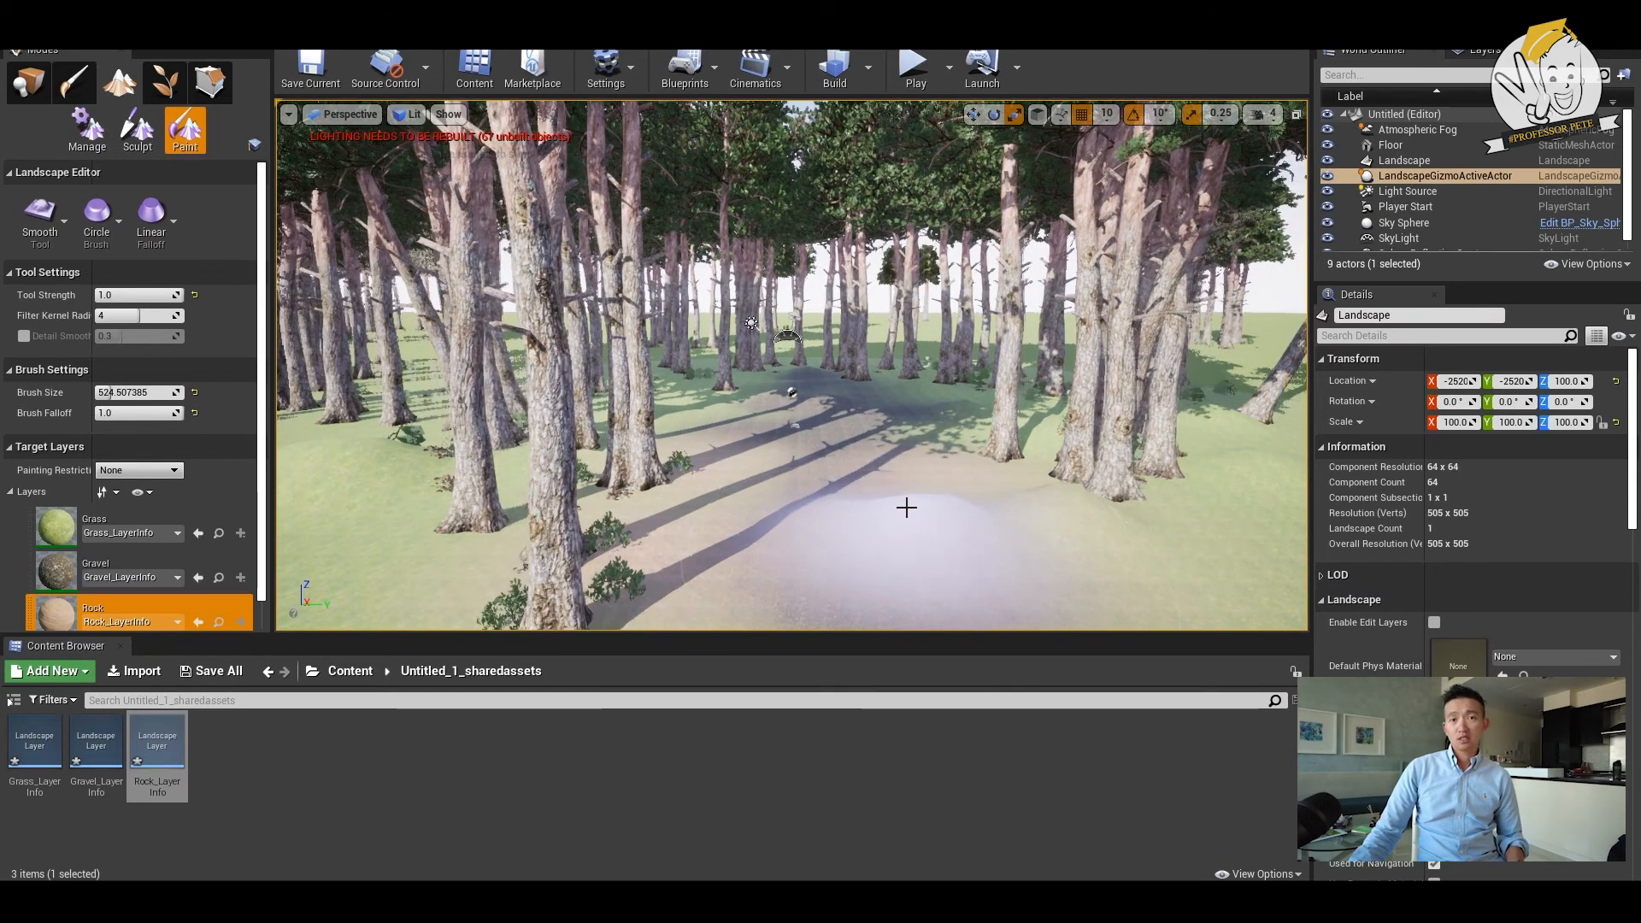
pyautogui.scroll(2, 909, 507)
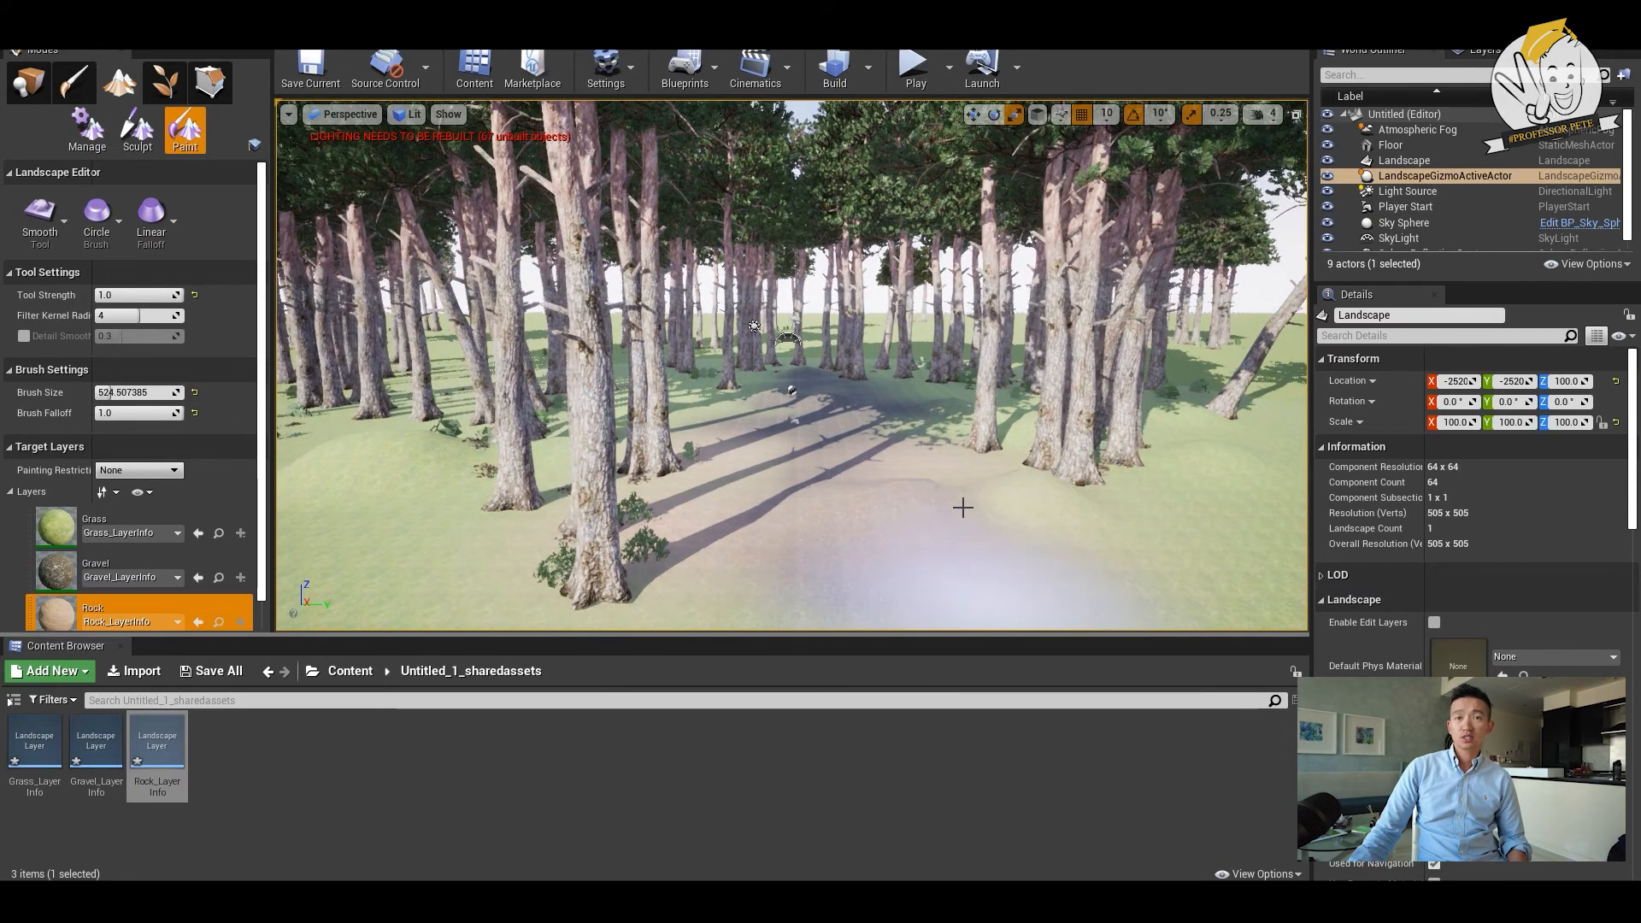
pyautogui.scroll(2, 953, 448)
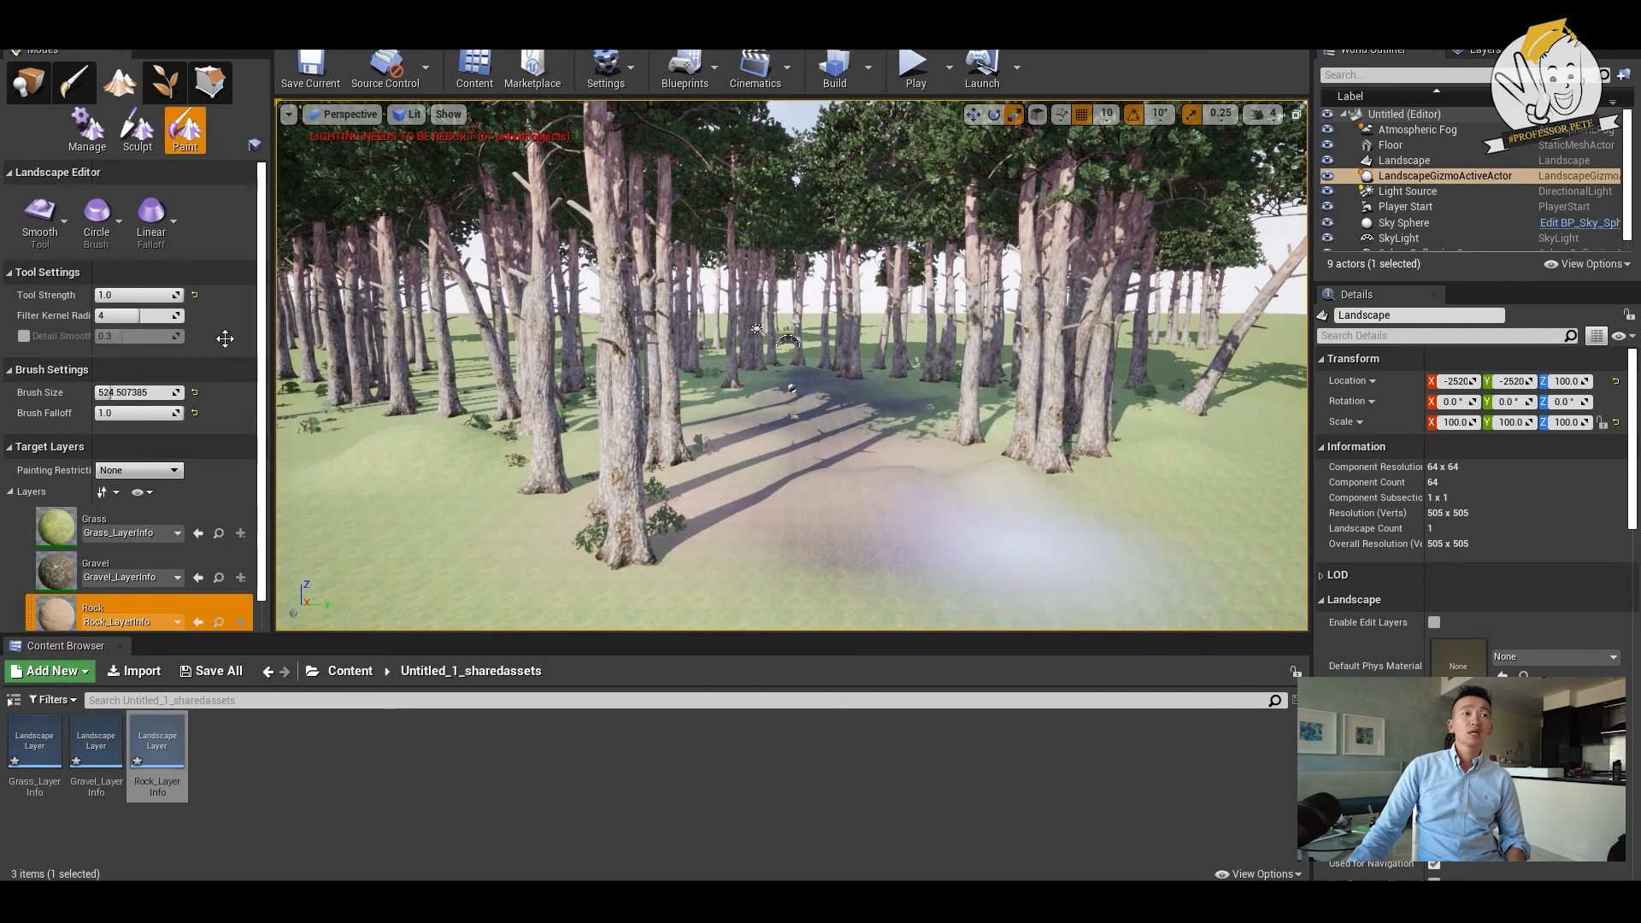
# - Try the Flatten tool and the Noise tool on the Rock layer around the forest path, with noise mode Both and scale 128
pyautogui.click(65, 218)
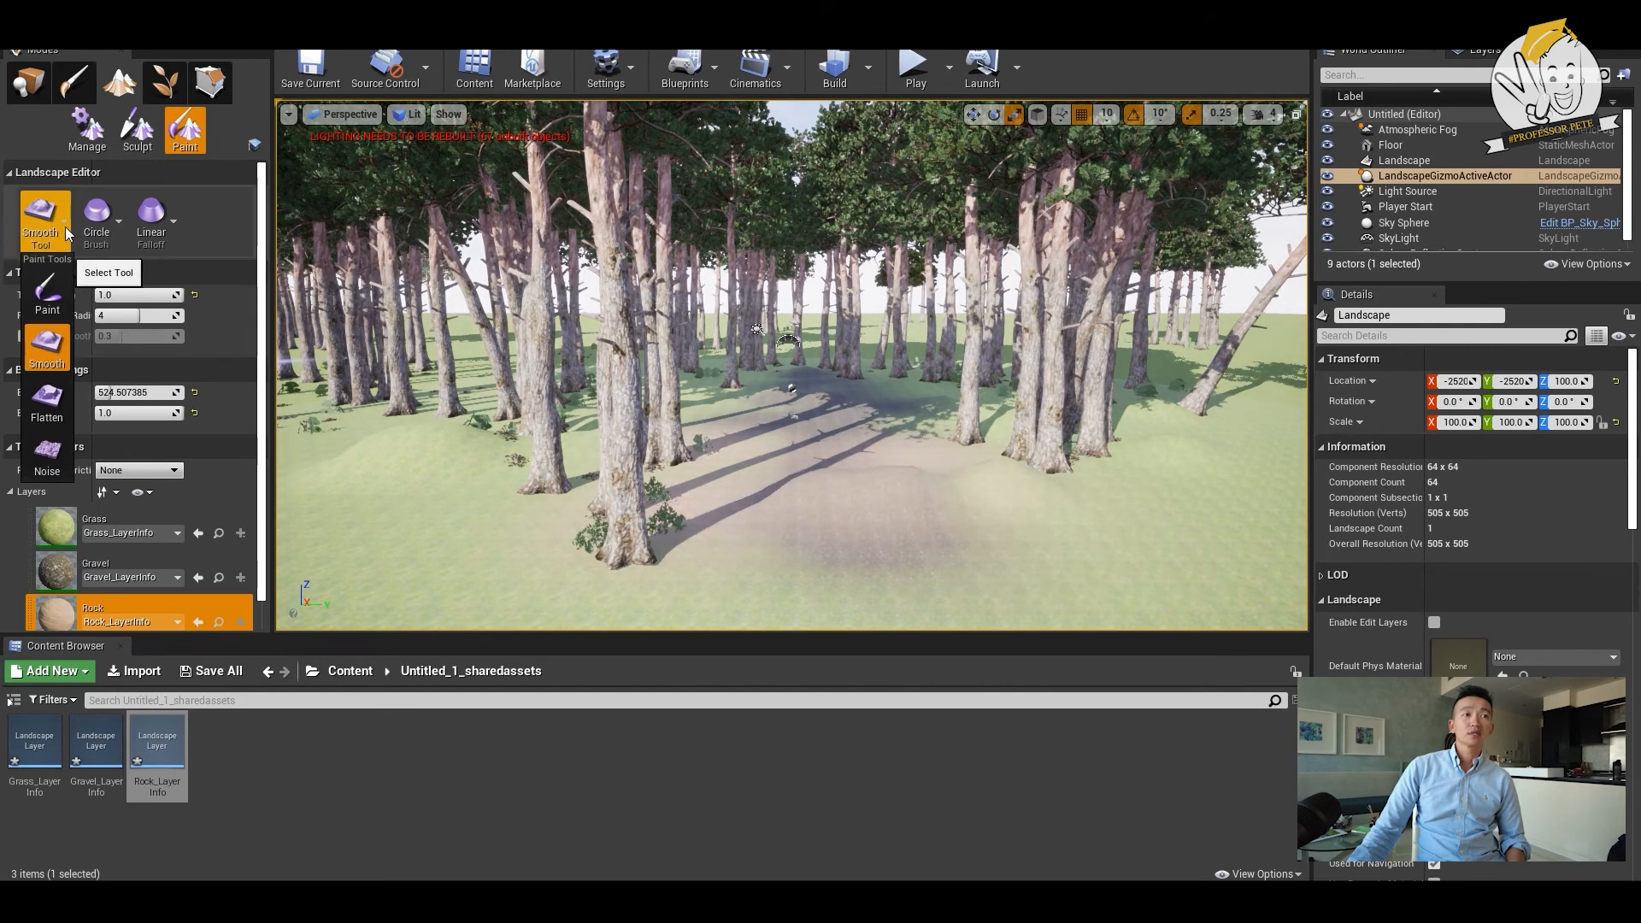
pyautogui.click(47, 411)
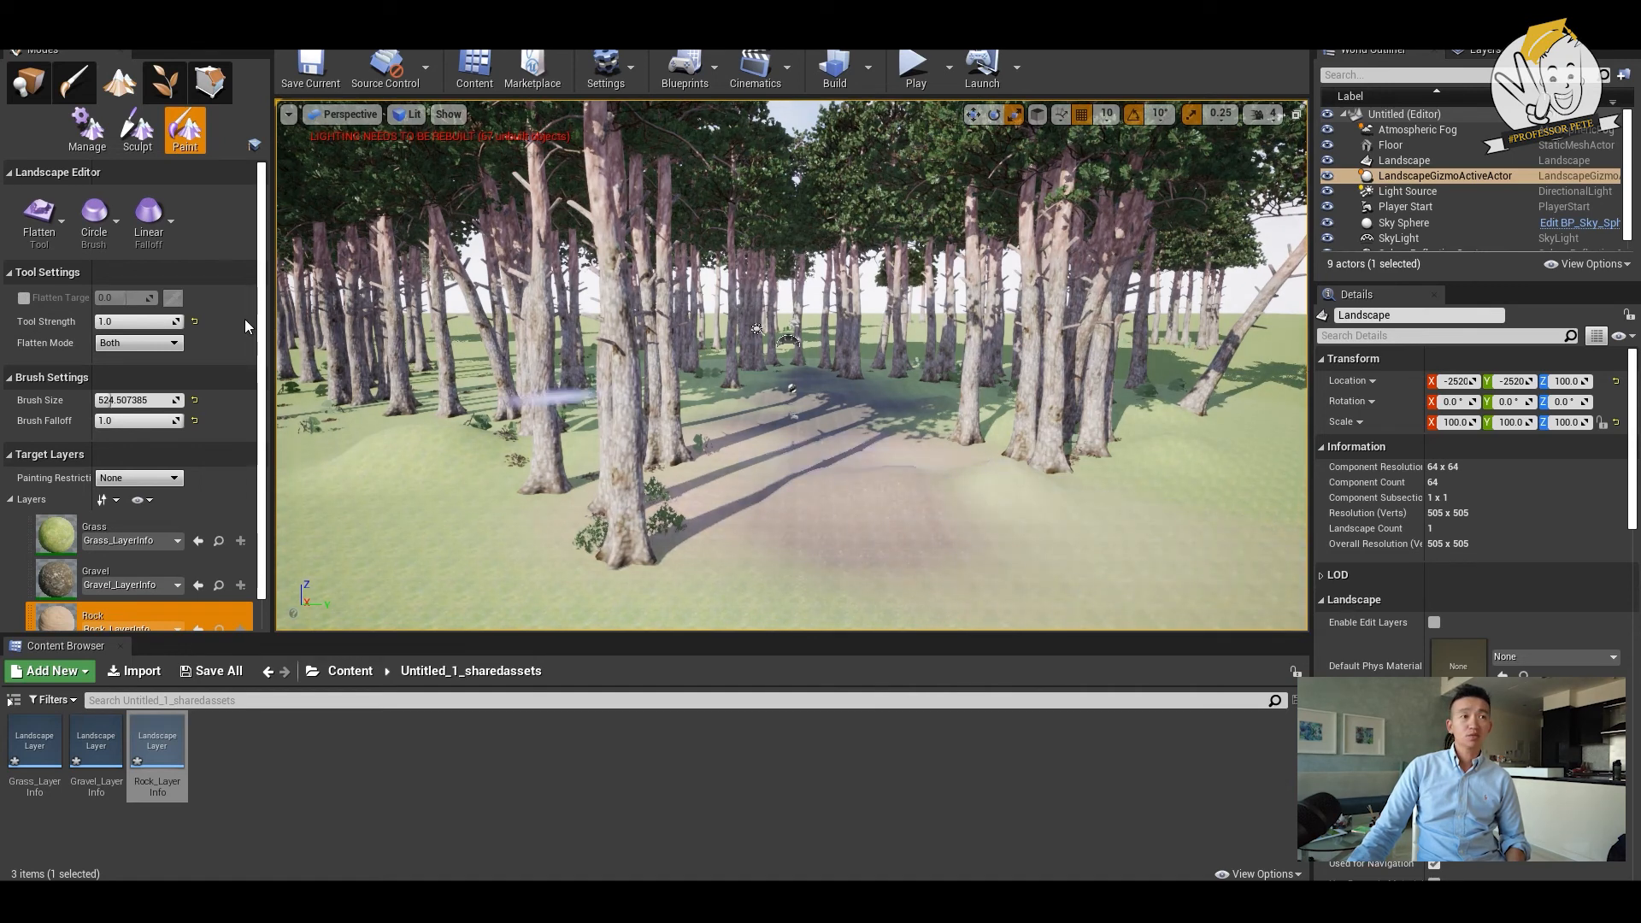
pyautogui.click(62, 218)
pyautogui.click(39, 455)
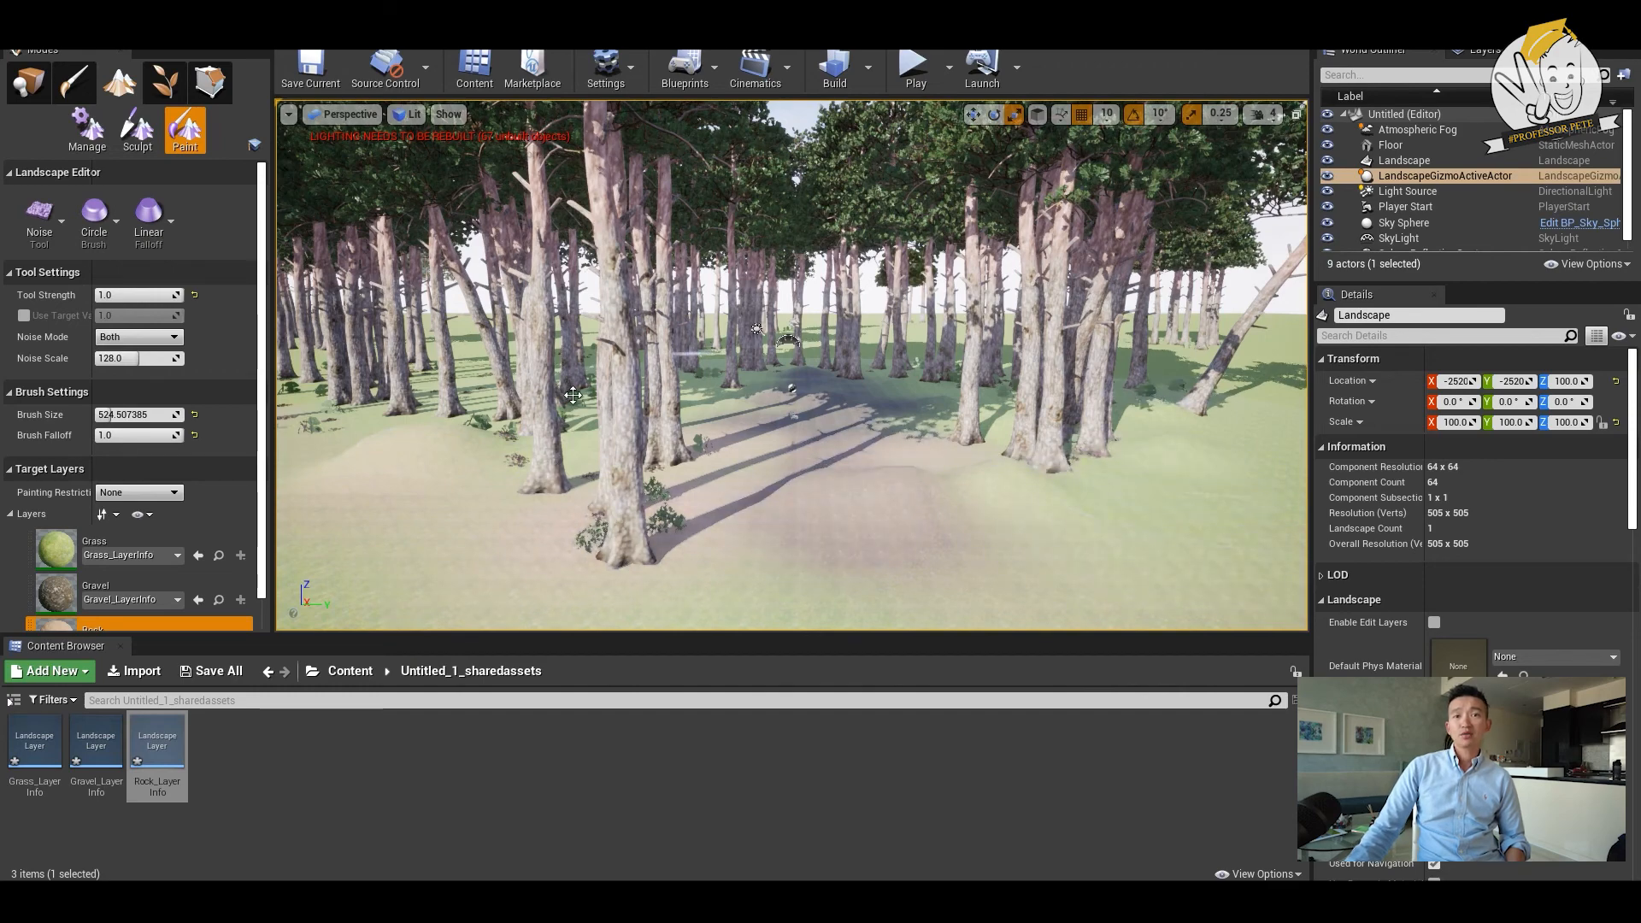
pyautogui.scroll(2, 913, 460)
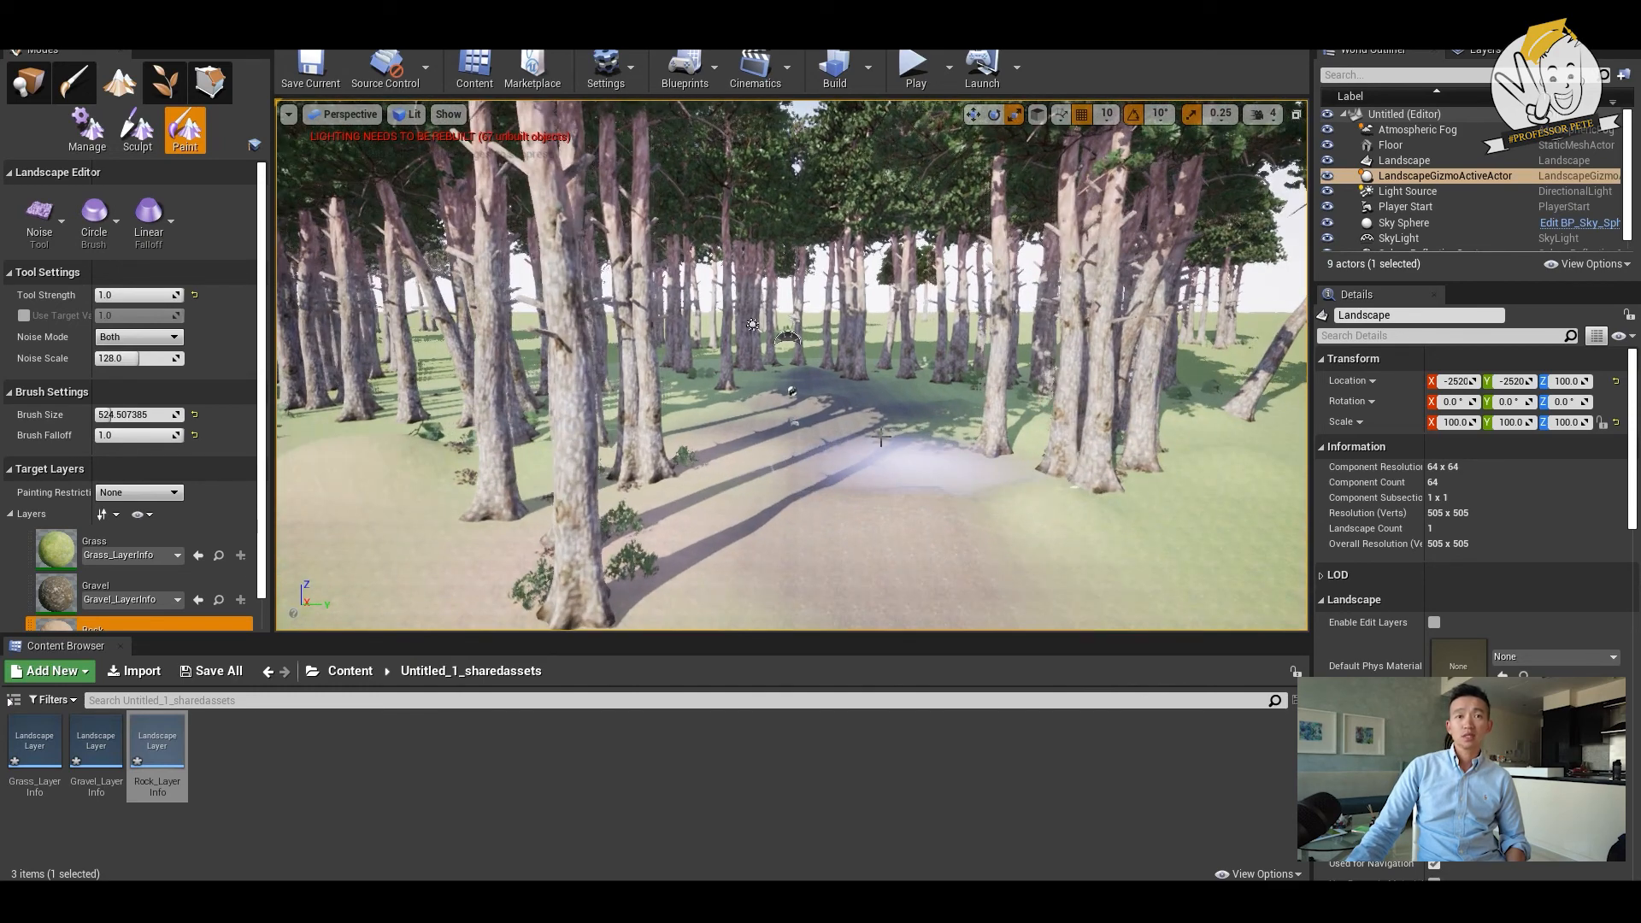
pyautogui.scroll(3, 880, 437)
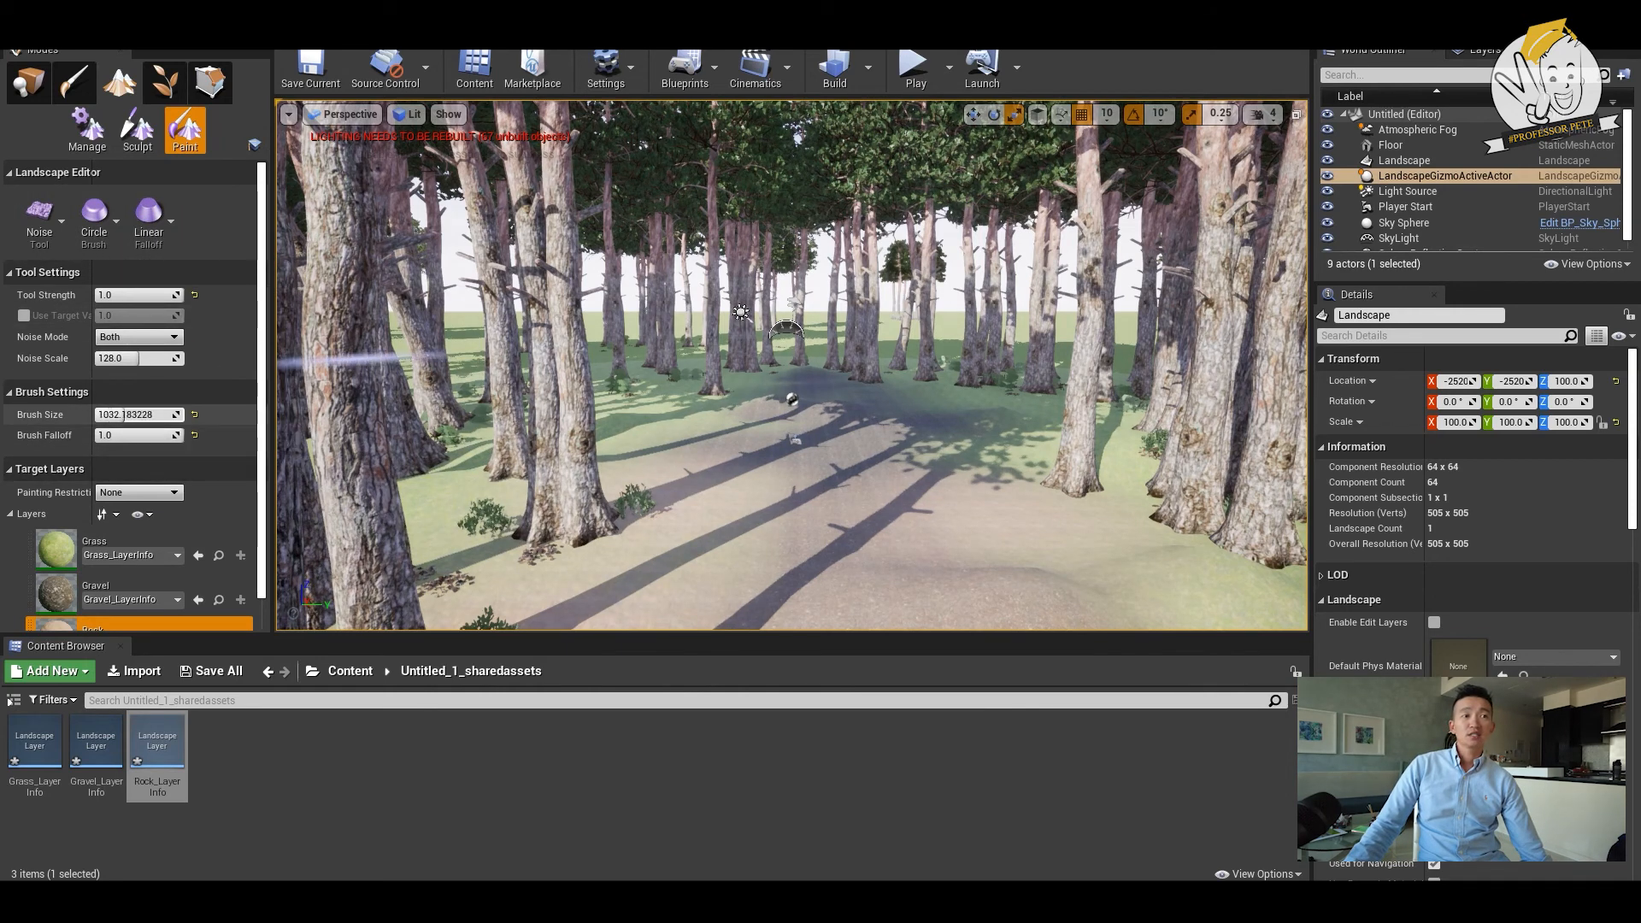
# - Set the brush size to about 801.5 and the brush falloff to about 0.32, and return to the Paint tool
pyautogui.moveTo(124, 434)
pyautogui.mouseDown()
pyautogui.moveTo(96, 436)
pyautogui.moveTo(123, 436)
pyautogui.mouseUp()
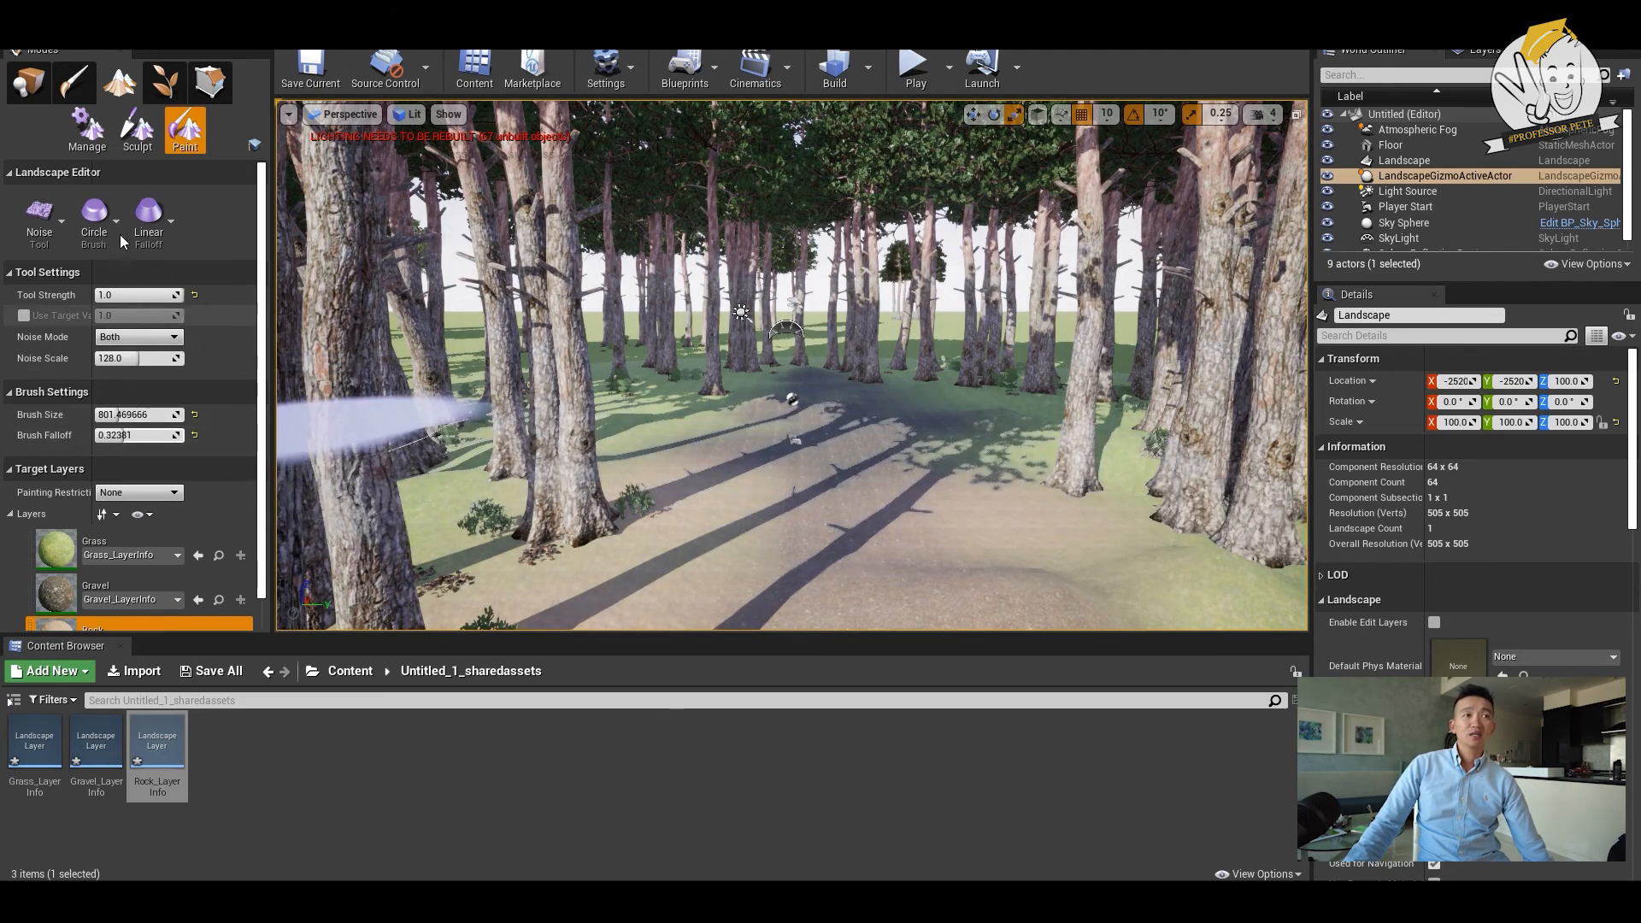
pyautogui.click(61, 219)
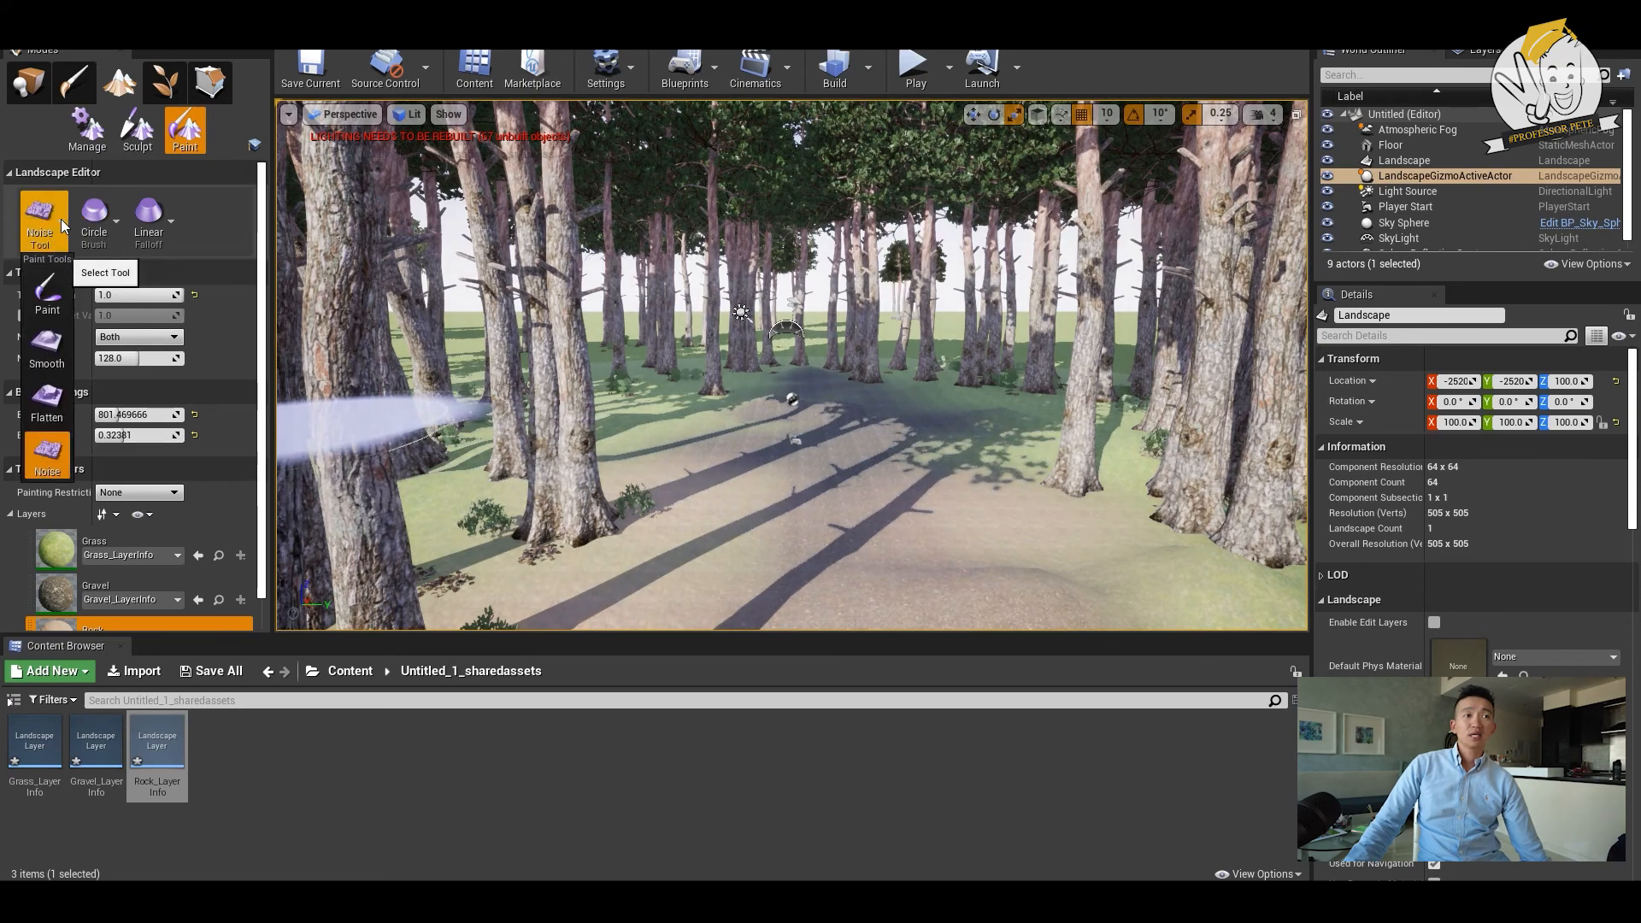
pyautogui.click(48, 282)
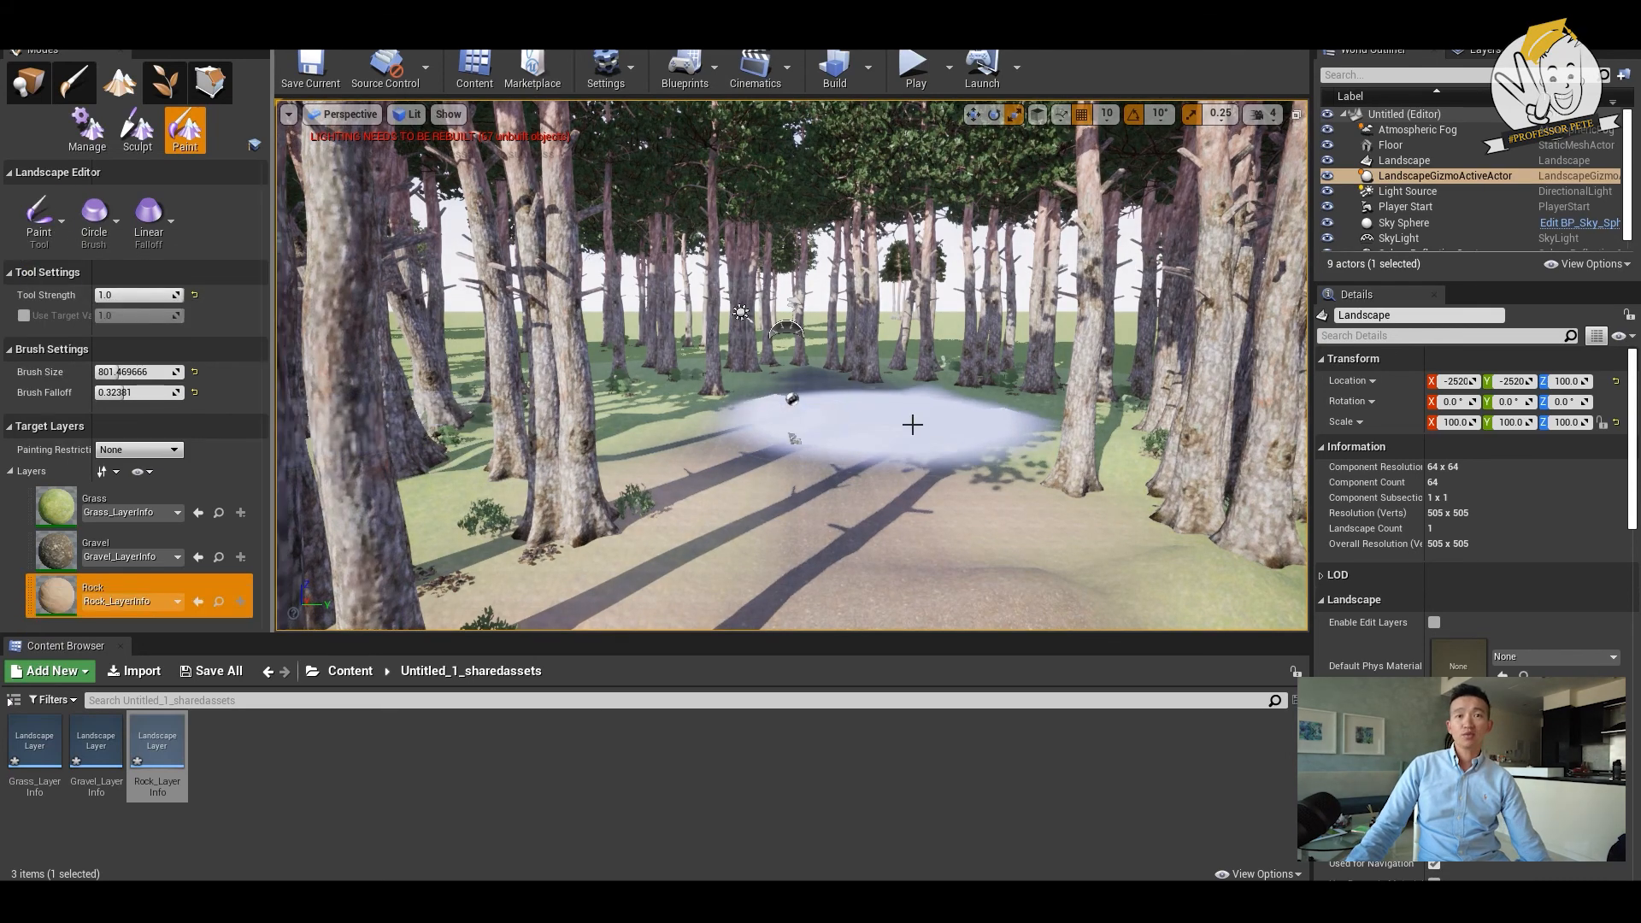